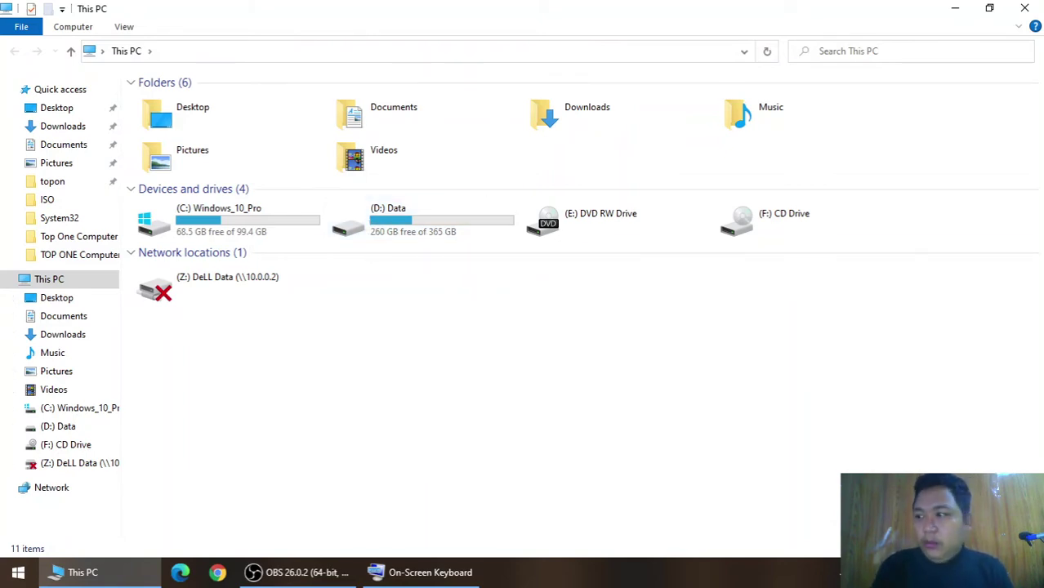
- Launch scrcpy from the desktop, hide its console window and maximize the phone mirror window
key("alt+Tab")
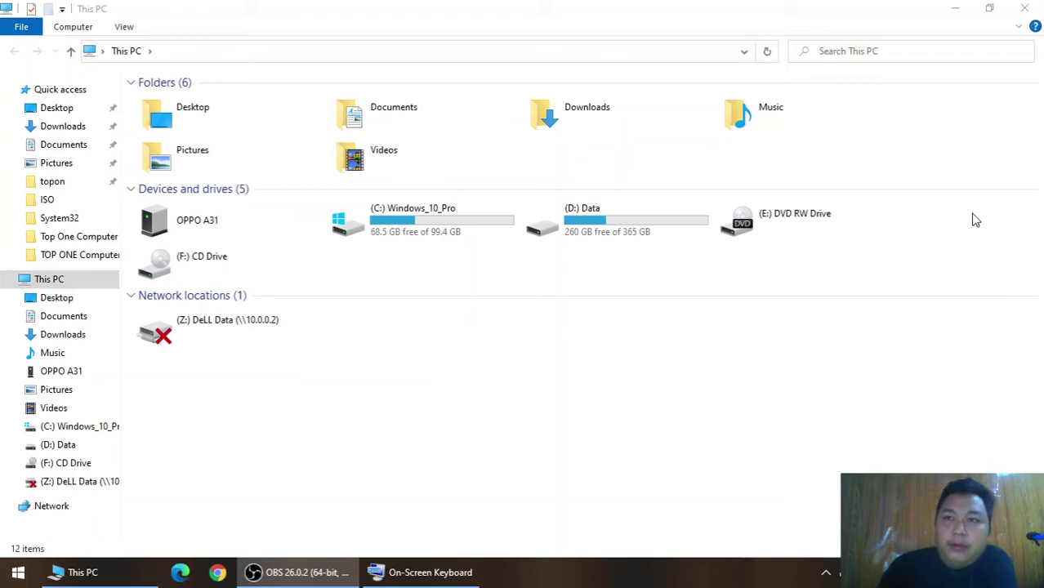
left_click(948, 11)
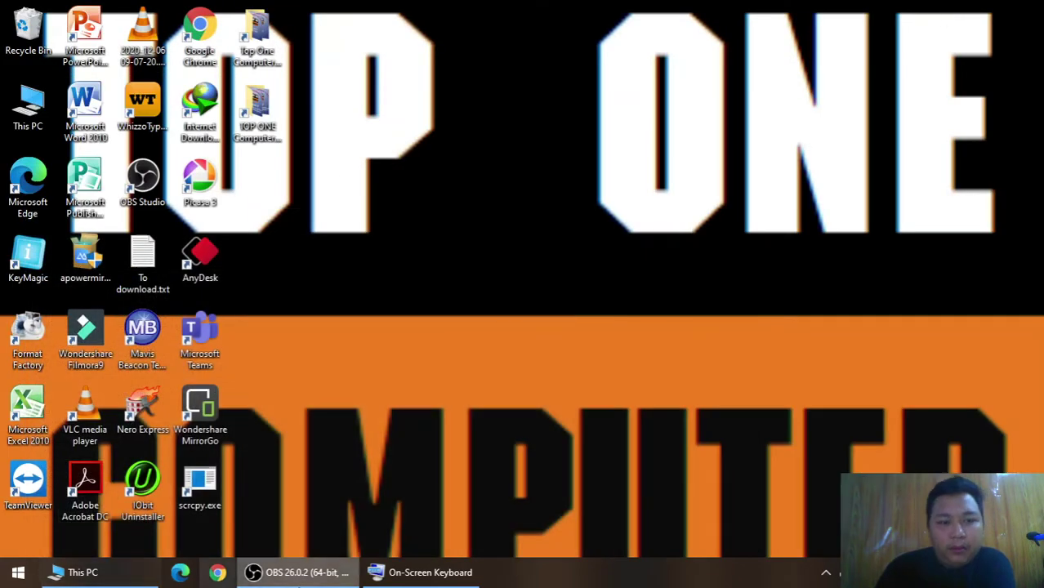
double_click(200, 486)
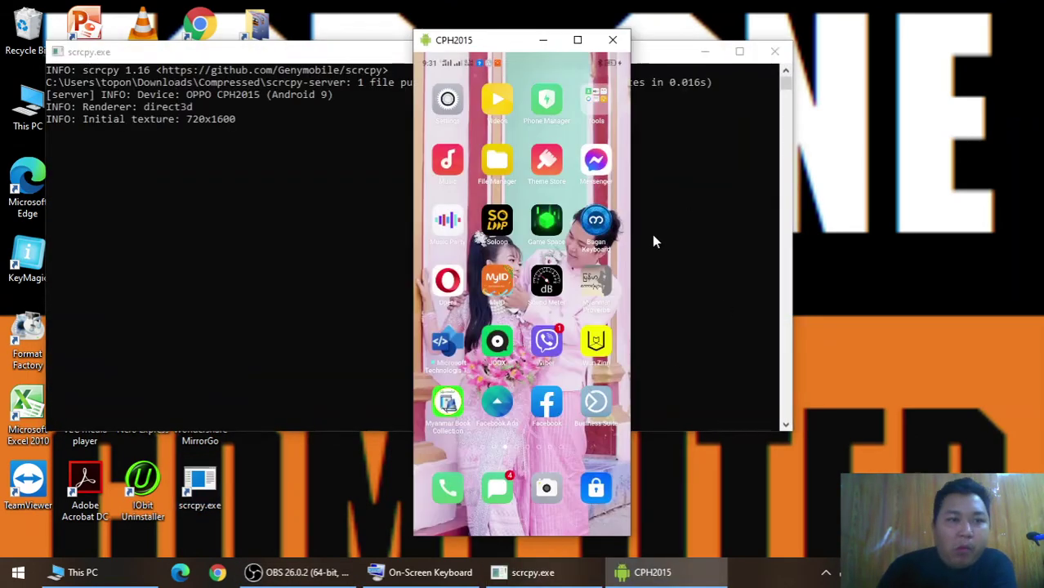
left_click(705, 51)
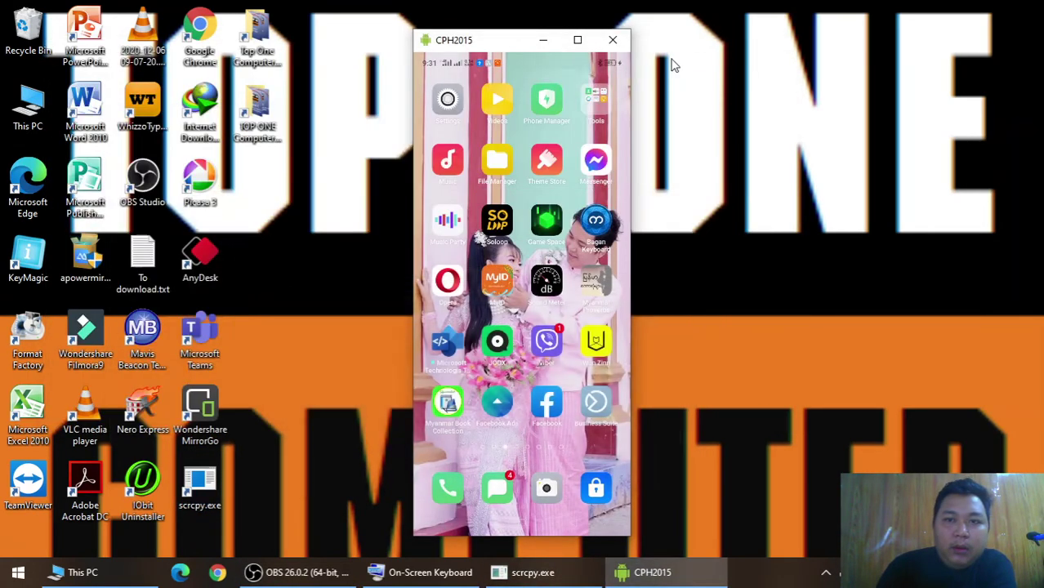
left_click(577, 40)
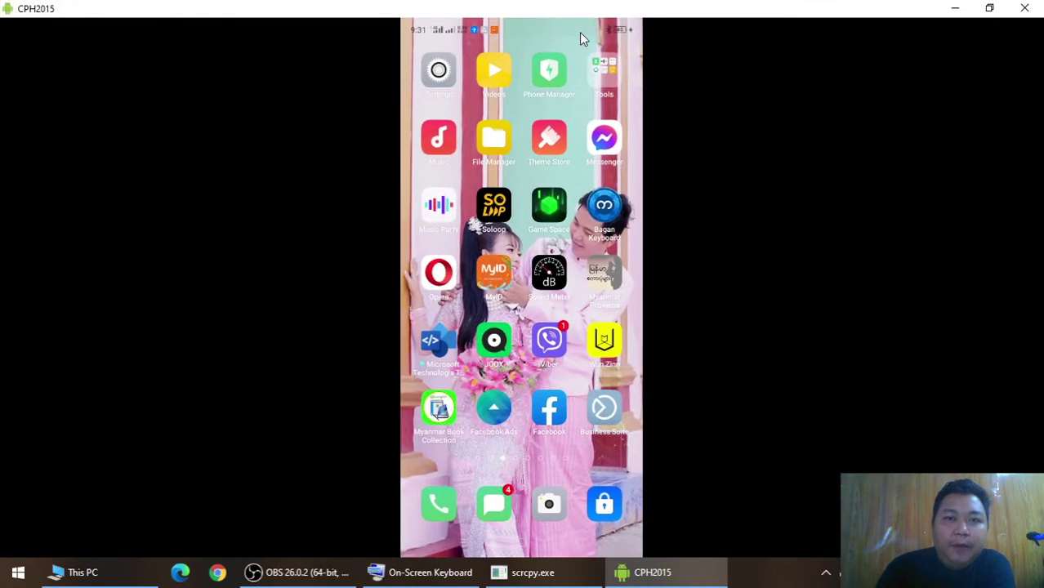
- Refresh the desktop and view the contents of the Top One Computer Basic Online Class folder
left_click(957, 7)
right_click(535, 77)
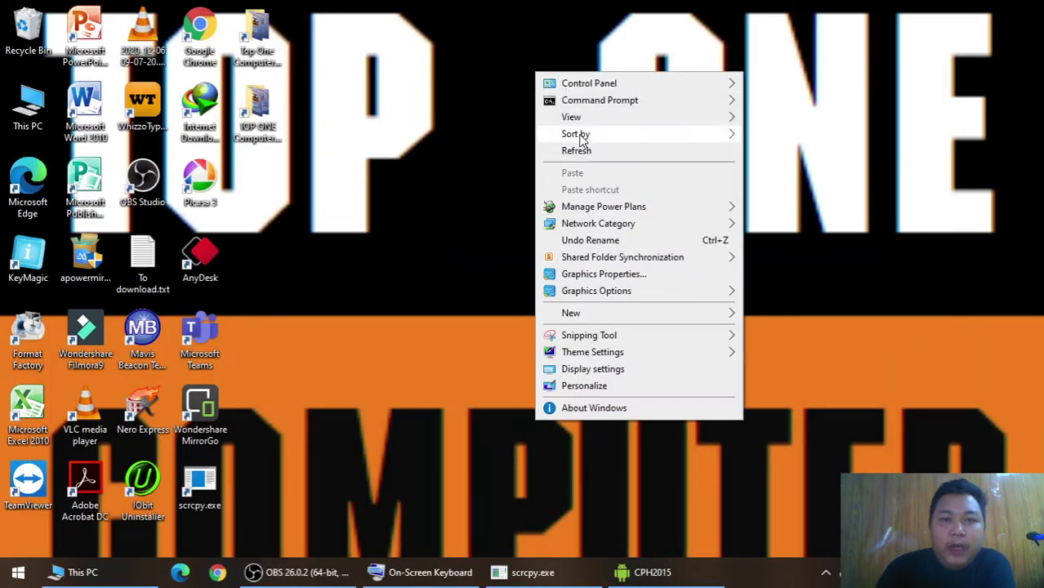
left_click(583, 150)
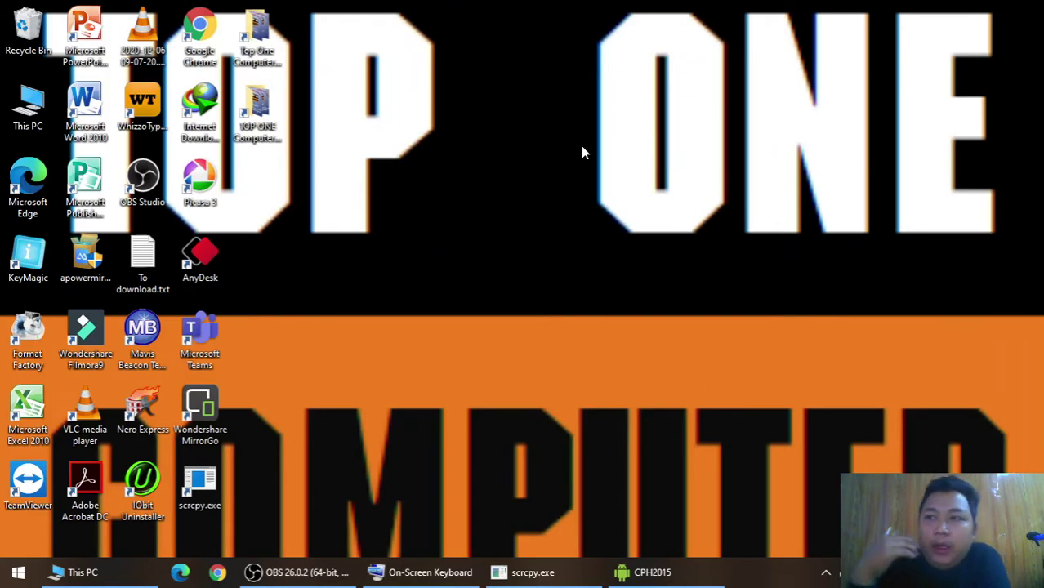
double_click(242, 56)
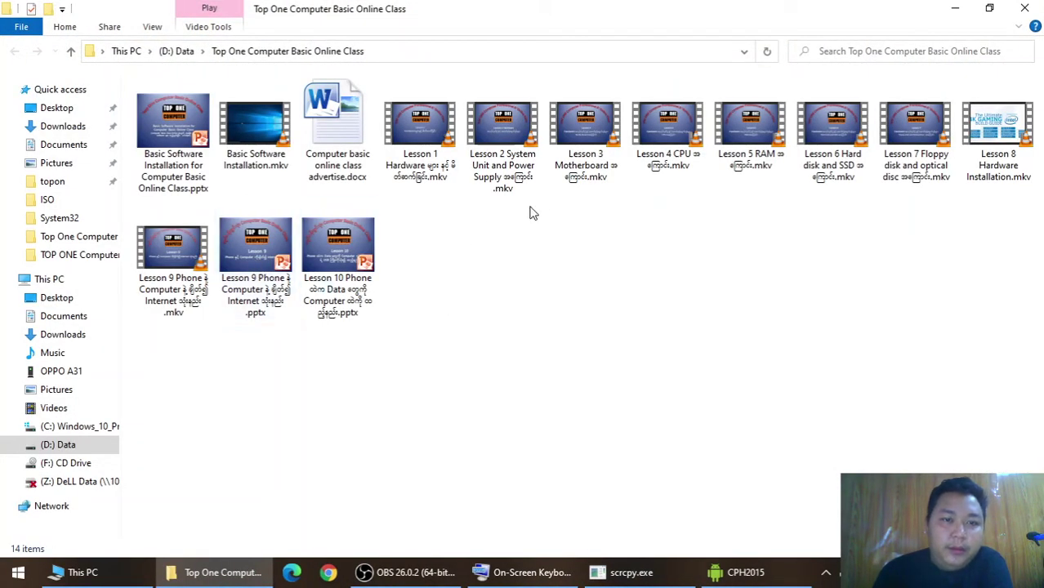
left_click(1024, 8)
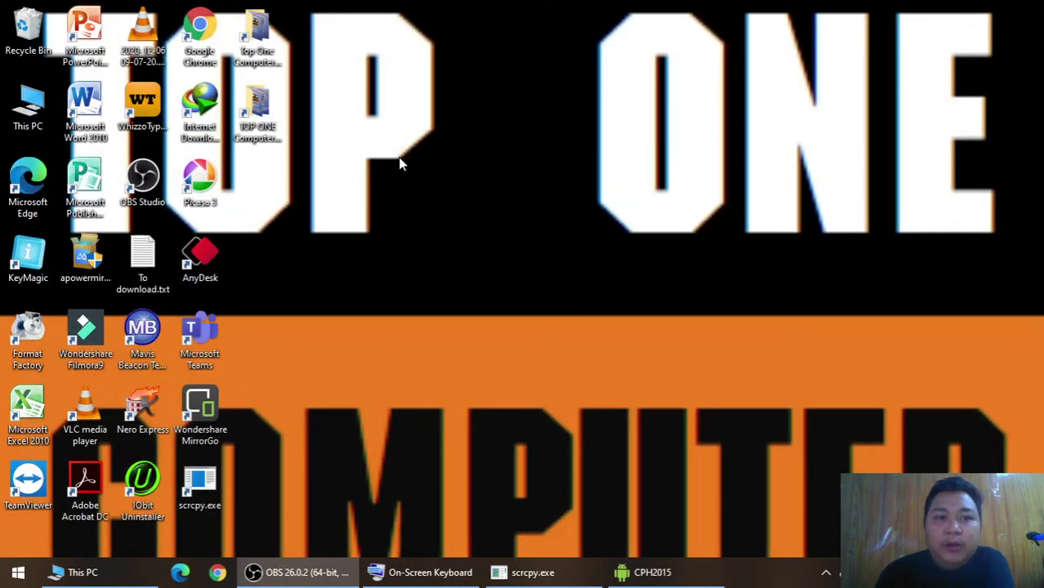
- In the phone mirror, open the Photos app and display today's portrait photo taken against the wooden wall
left_click(633, 576)
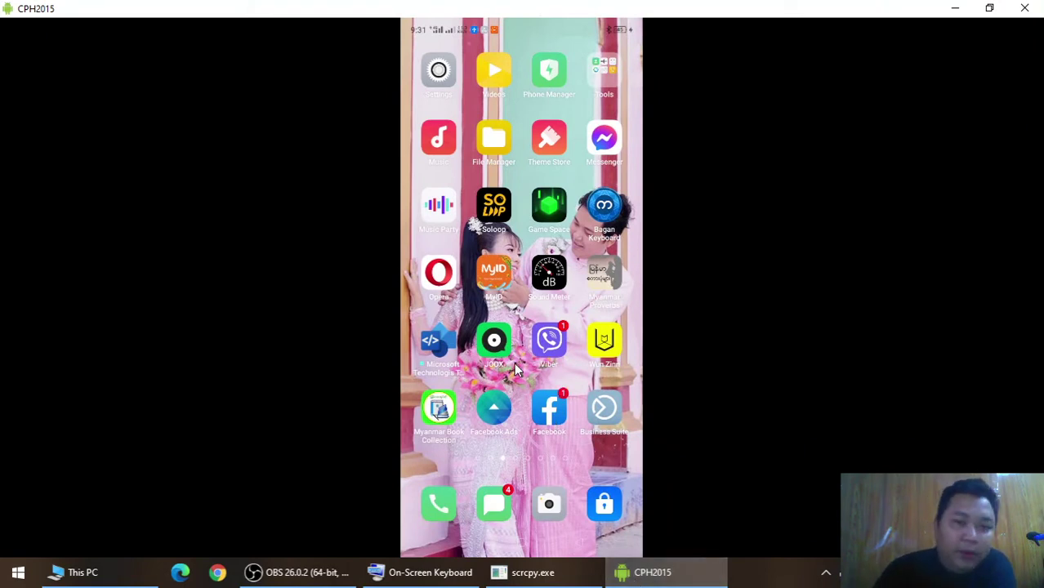
left_click_drag(508, 249, 672, 268)
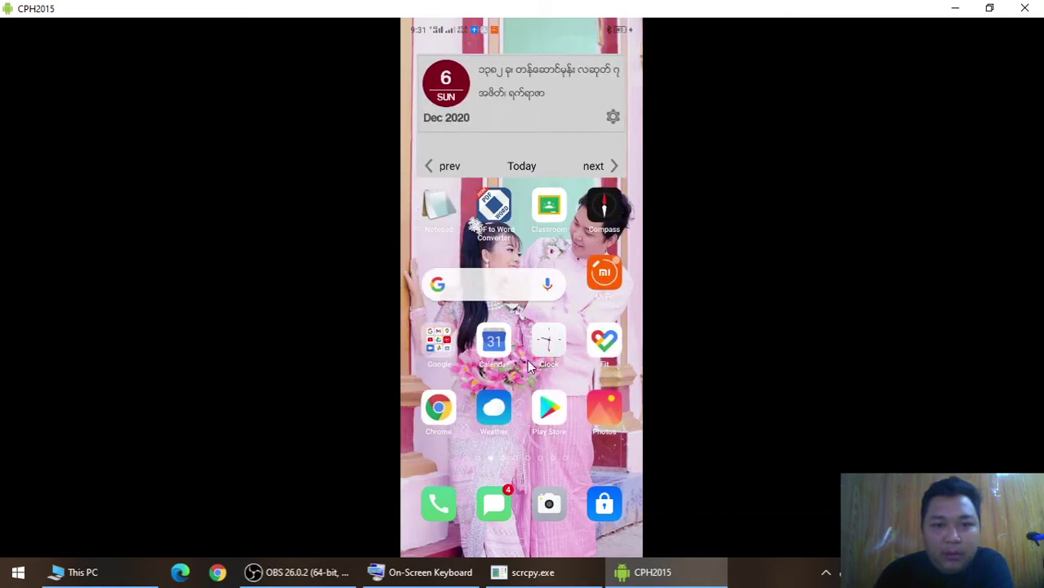
left_click(602, 410)
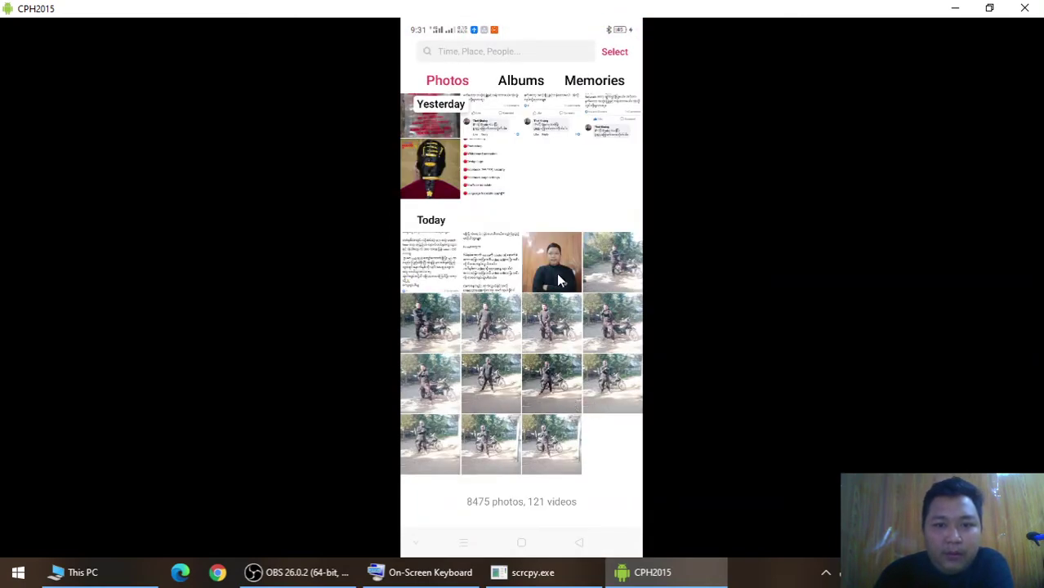
left_click(559, 278)
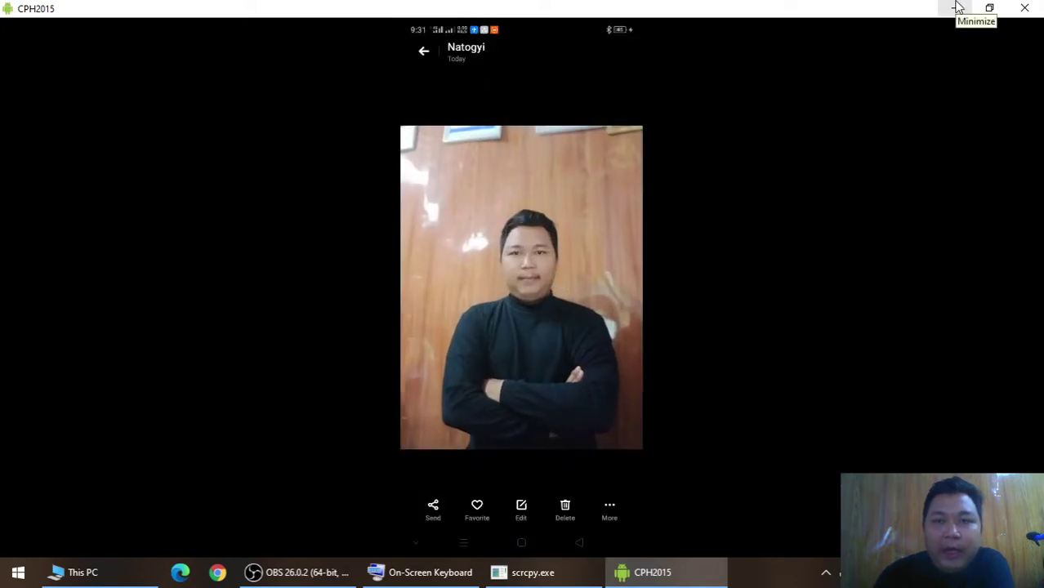
- Create a new folder named "Phone Data" on the desktop
left_click(957, 8)
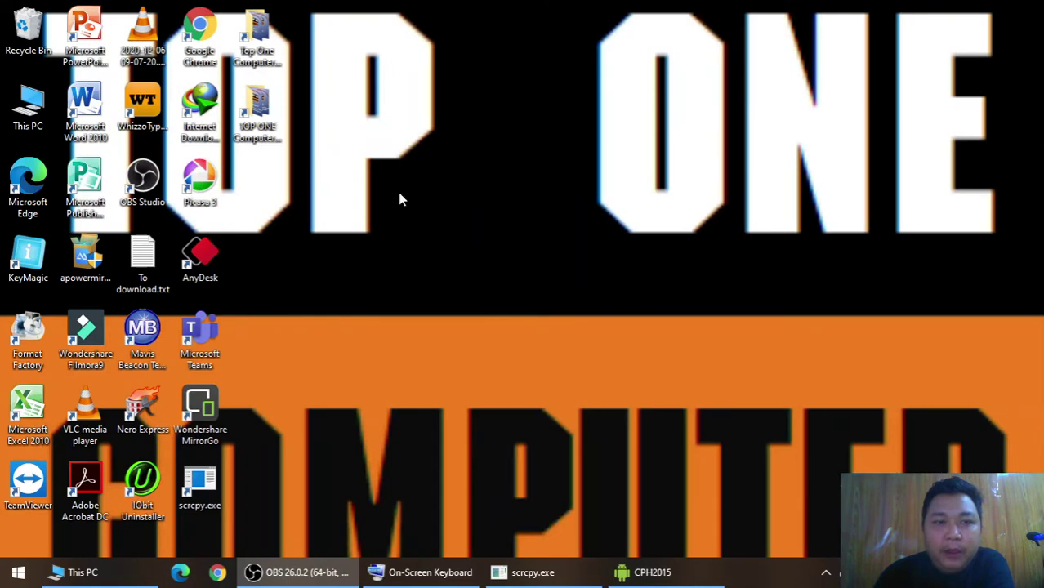
right_click(389, 348)
mouse_move(452, 454)
left_click(317, 337)
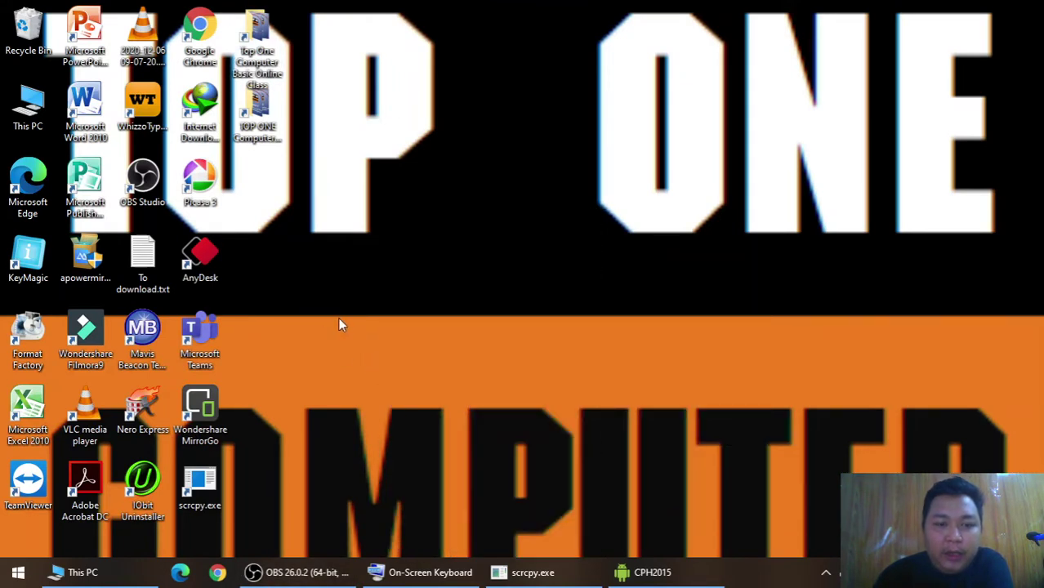
right_click(337, 320)
mouse_move(466, 450)
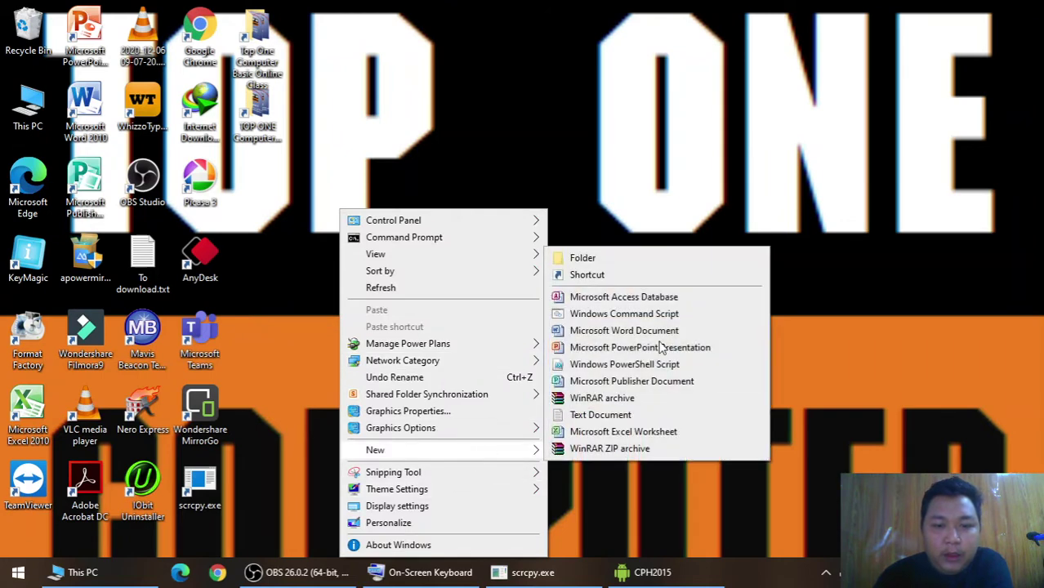
left_click(663, 261)
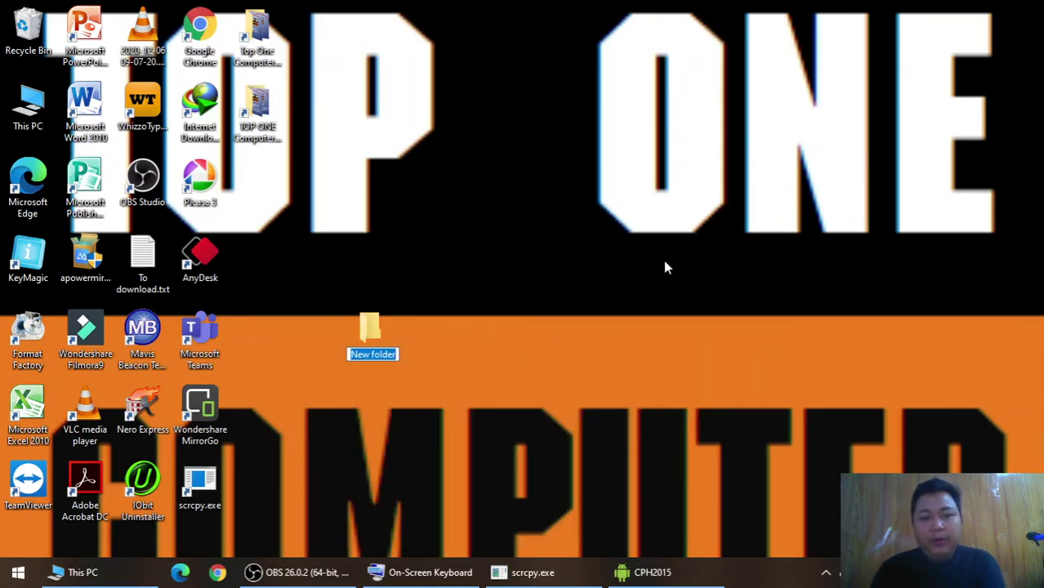
type("Phone")
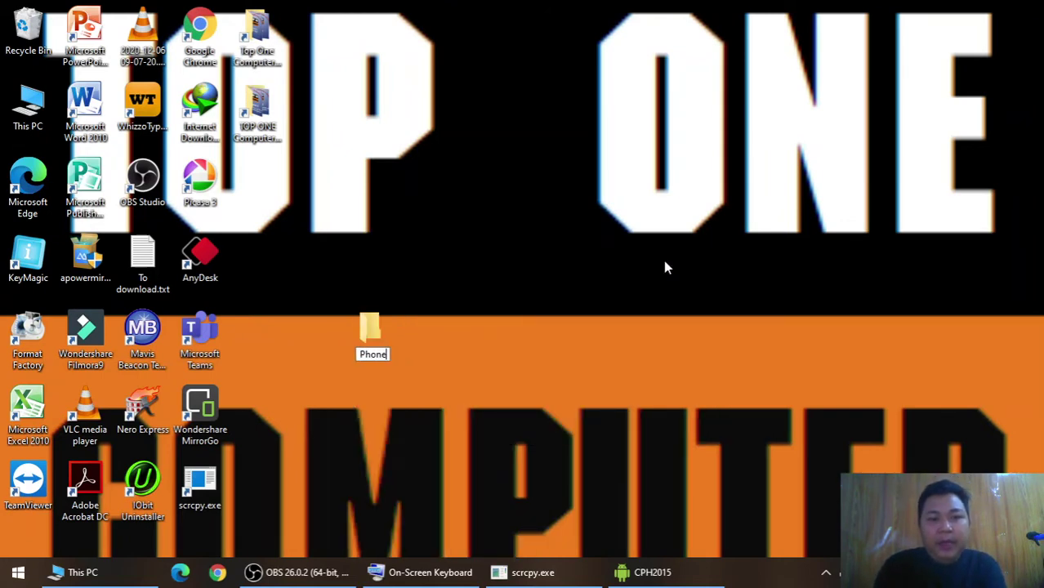
type(" Data")
key("Return")
- Open the Phone Data folder and refresh its view before minimizing it
key("Return")
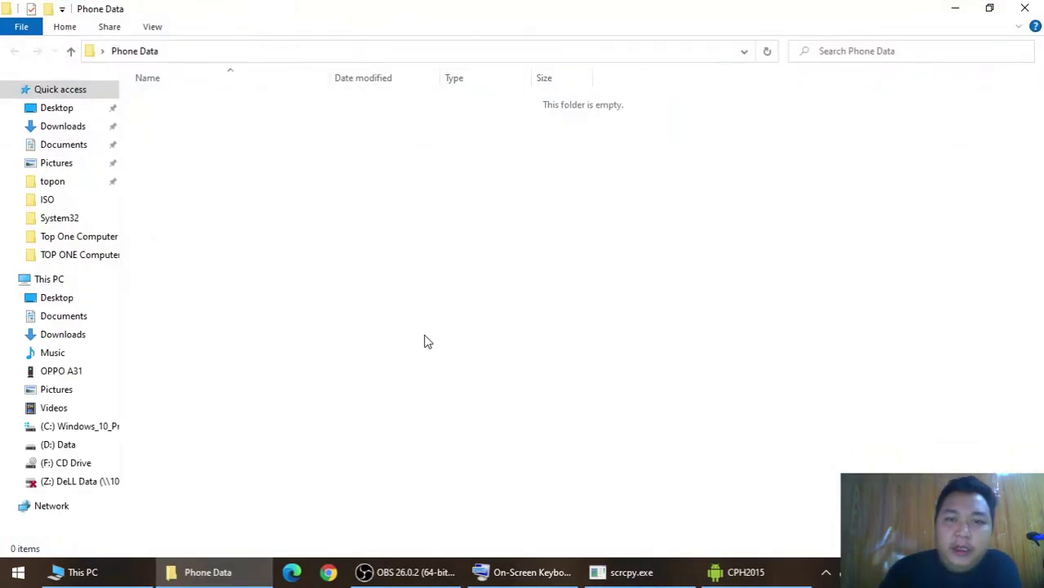
right_click(432, 258)
left_click(474, 336)
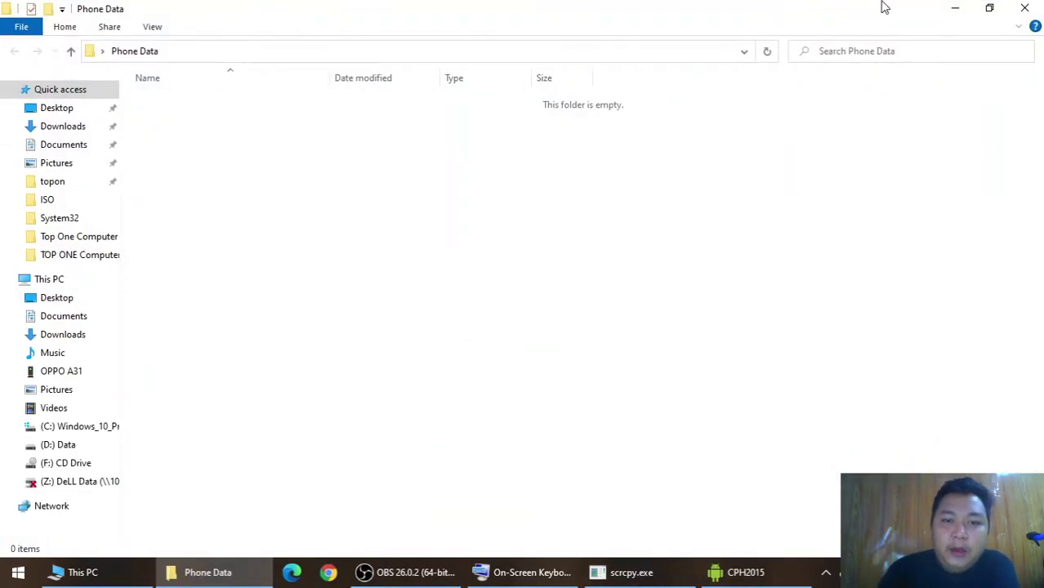
left_click(954, 8)
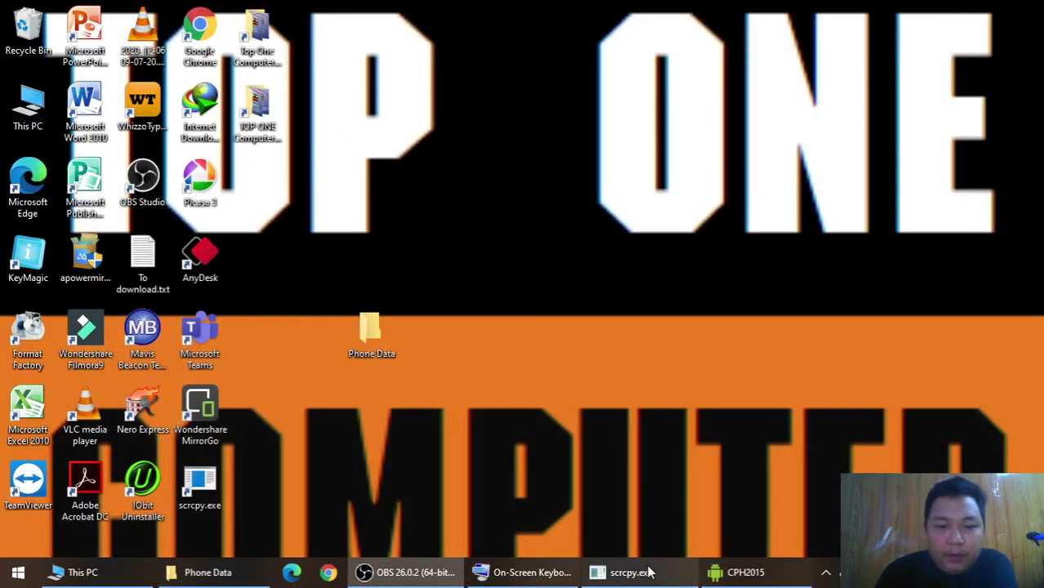
- Switch to the phone mirror and show the details of the open portrait photo
mouse_move(645, 571)
left_click(745, 572)
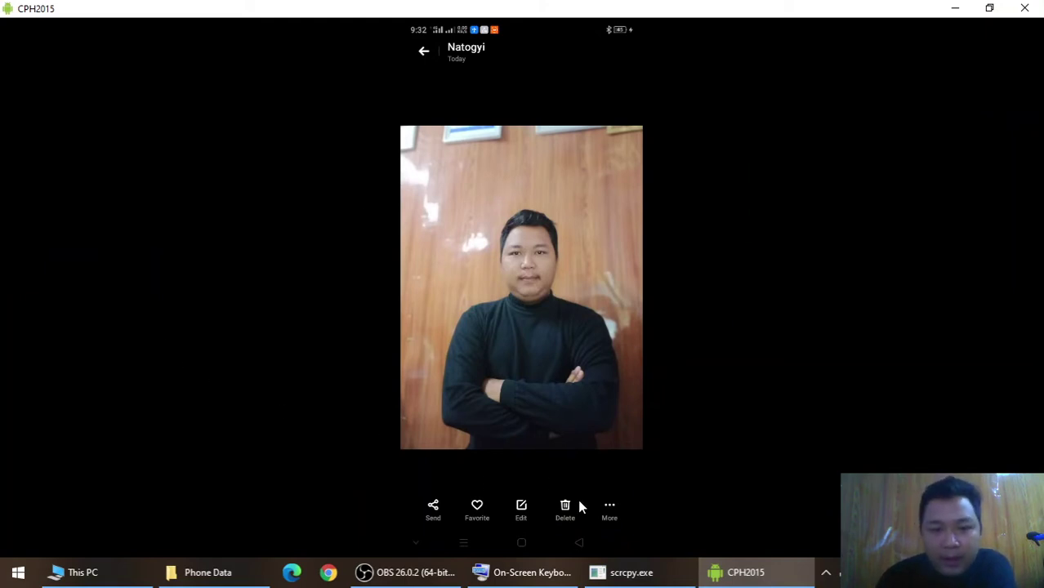
left_click(607, 508)
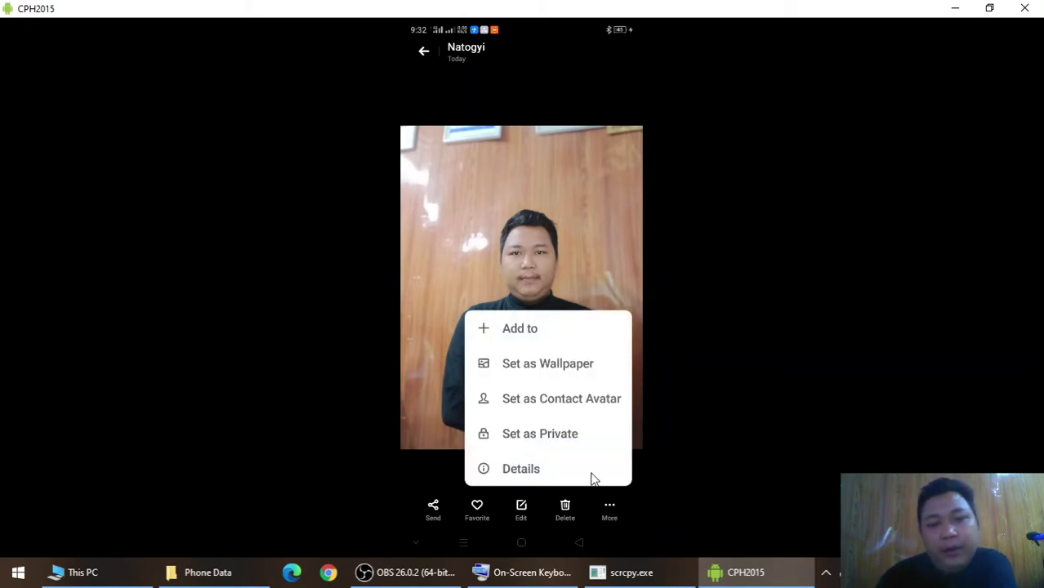
left_click(592, 477)
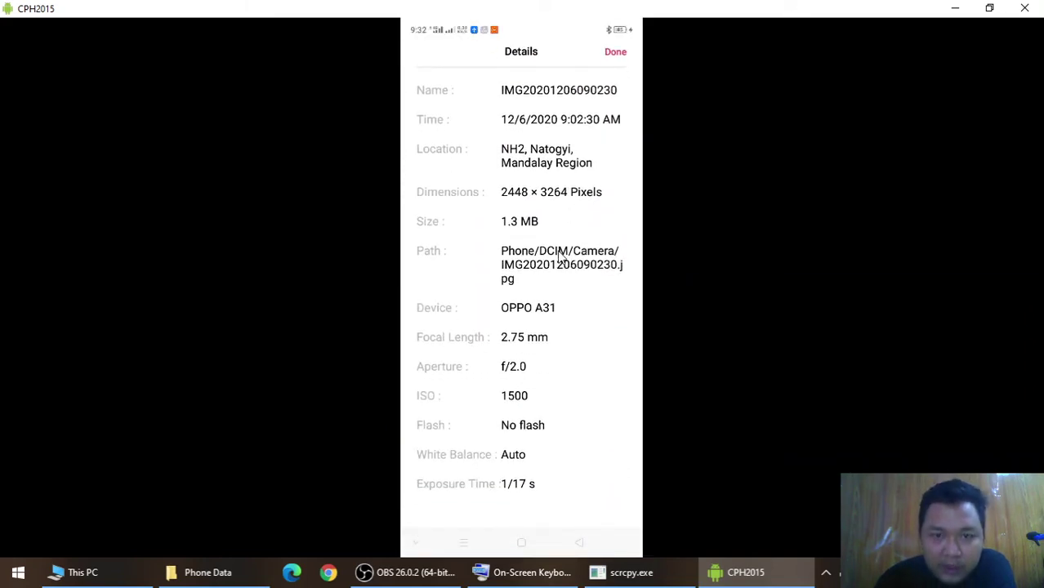
- In File Explorer, browse from This PC to the Internal shared storage of the OPPO A31 phone
left_click(249, 572)
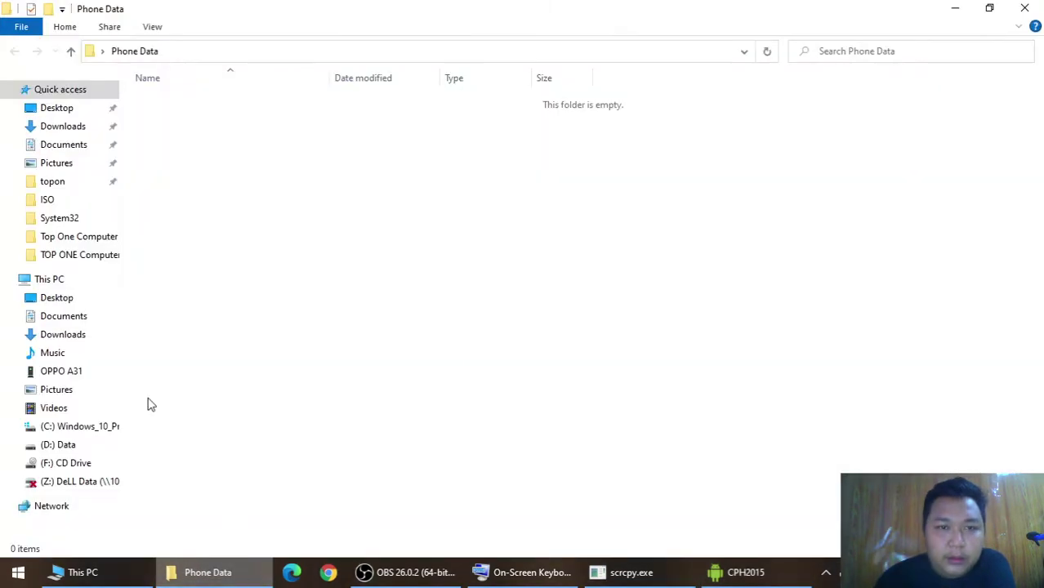
left_click(46, 281)
double_click(289, 209)
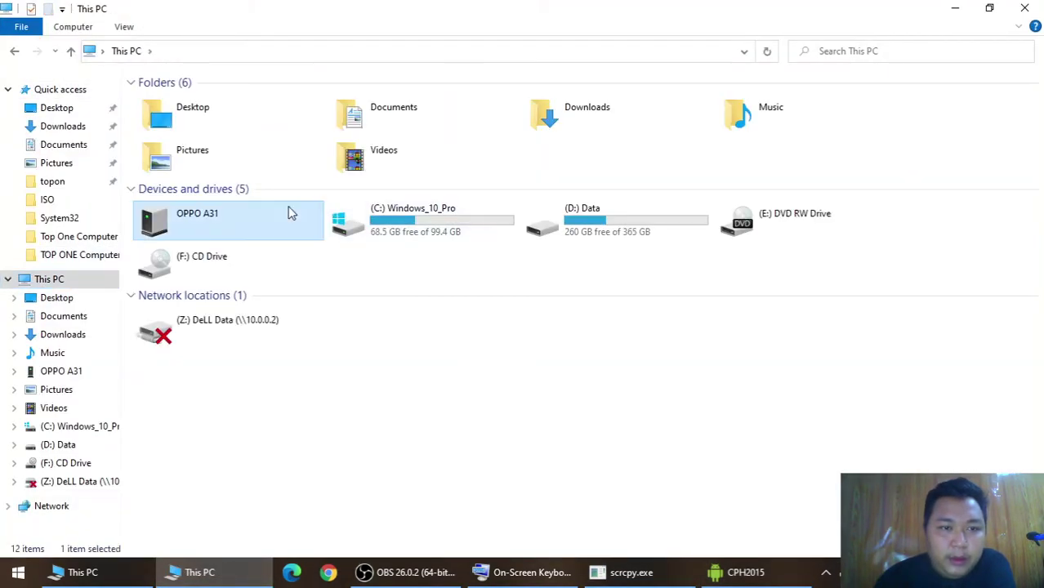
left_click(282, 111)
double_click(283, 111)
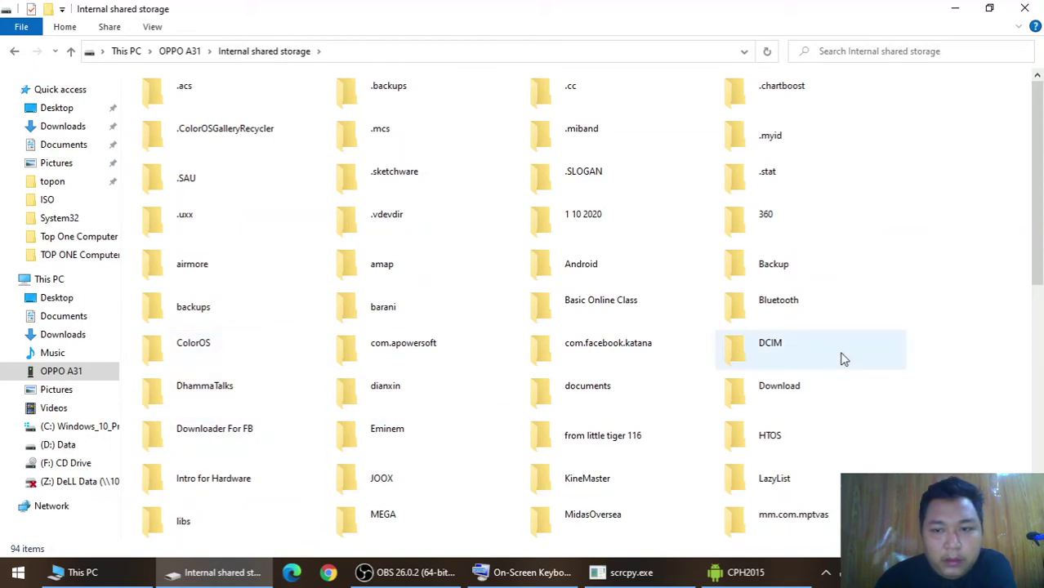
- Recheck the photo's path in the phone mirror and open the DCIM folder in the phone's internal shared storage
left_click(739, 573)
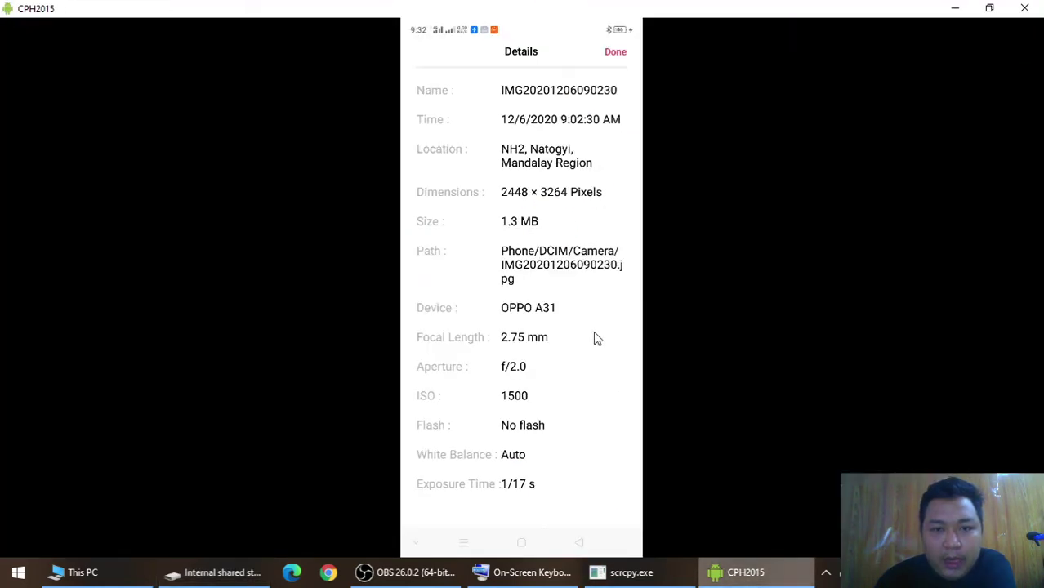
left_click(550, 255)
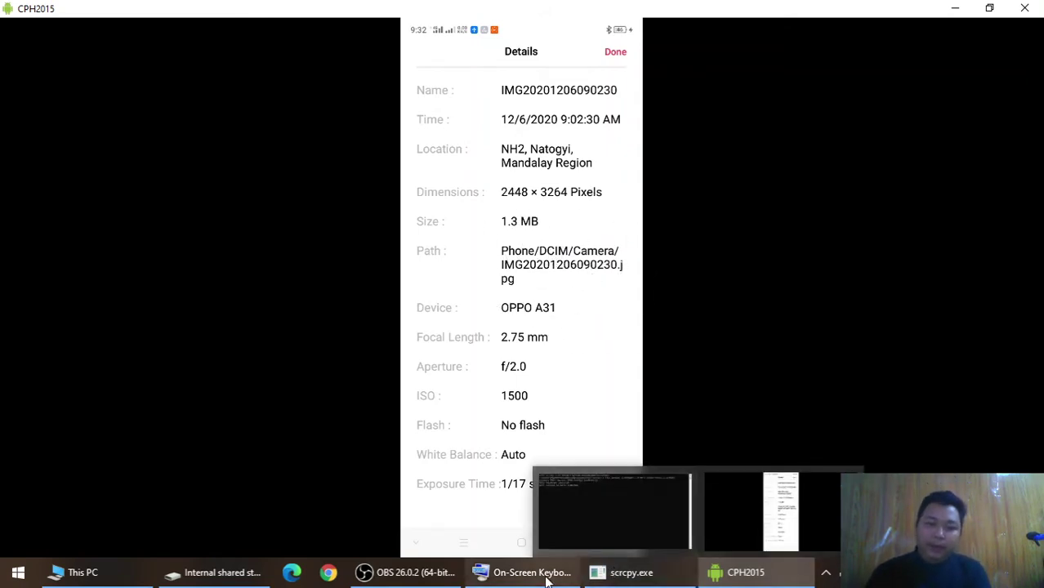
mouse_move(143, 578)
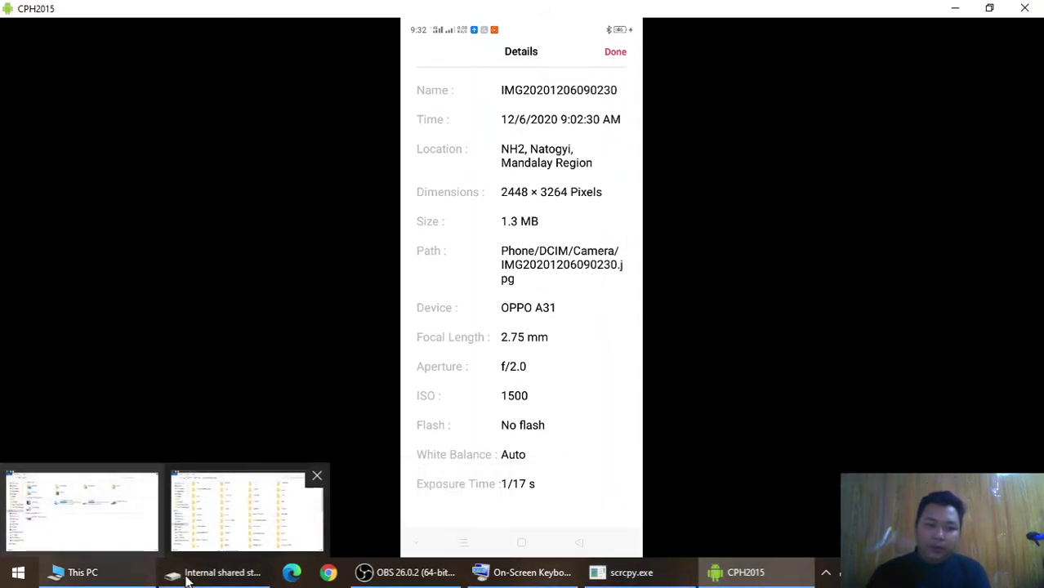
left_click(245, 510)
double_click(750, 336)
left_click_drag(643, 8, 508, 135)
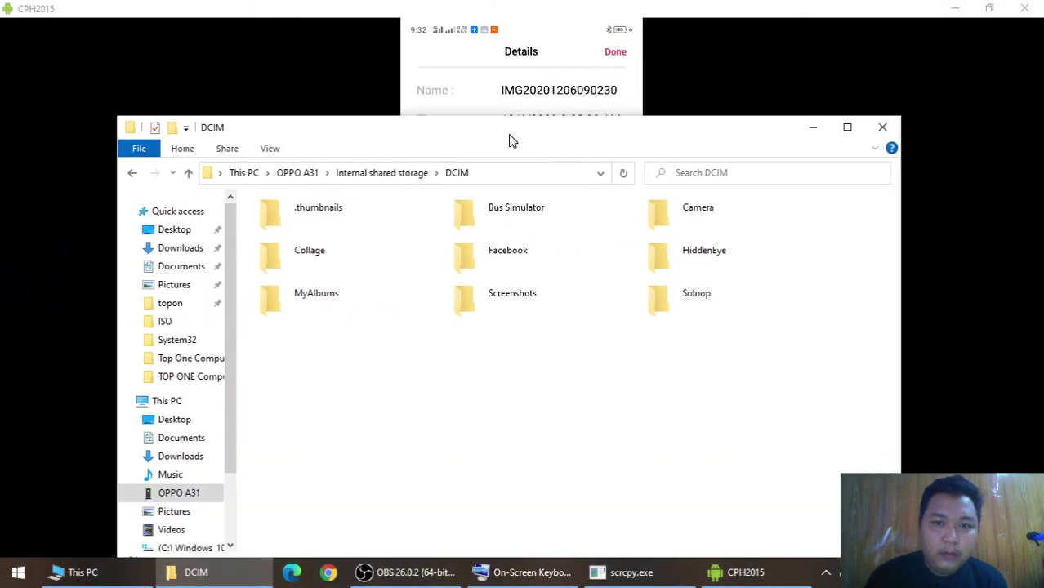
left_click_drag(115, 116, 289, 240)
left_click_drag(406, 265, 311, 2)
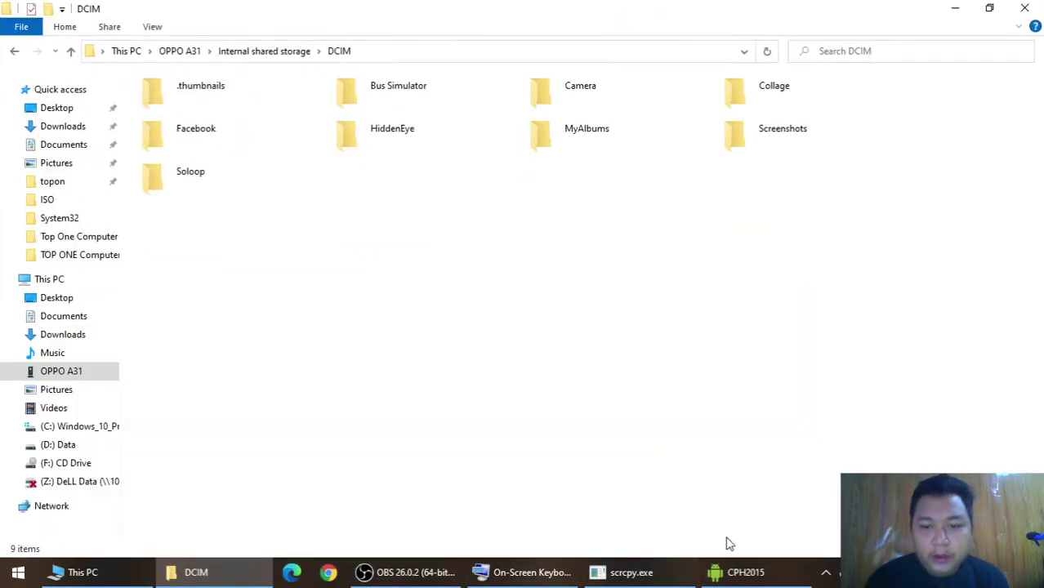
- Check the photo's path once more, then return to the DCIM folder with its taskbar entry placed after the CPH2015 one
left_click(735, 571)
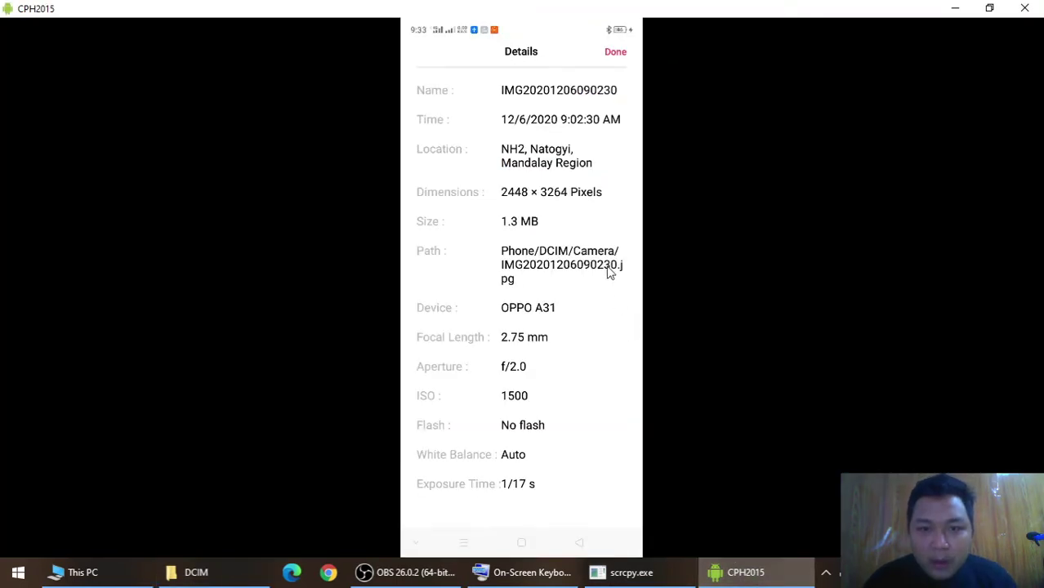
left_click_drag(214, 577, 722, 571)
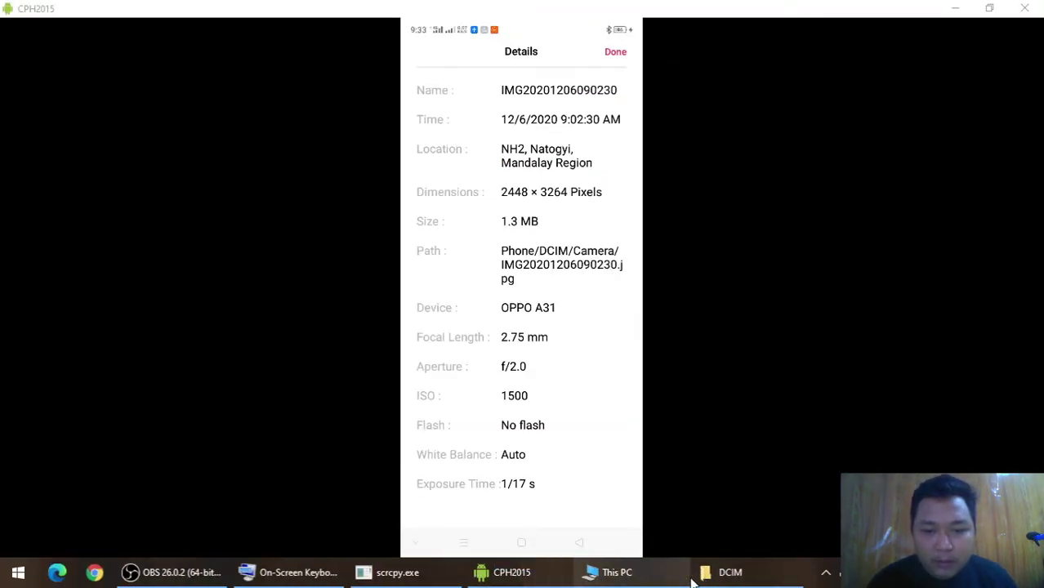
left_click(737, 571)
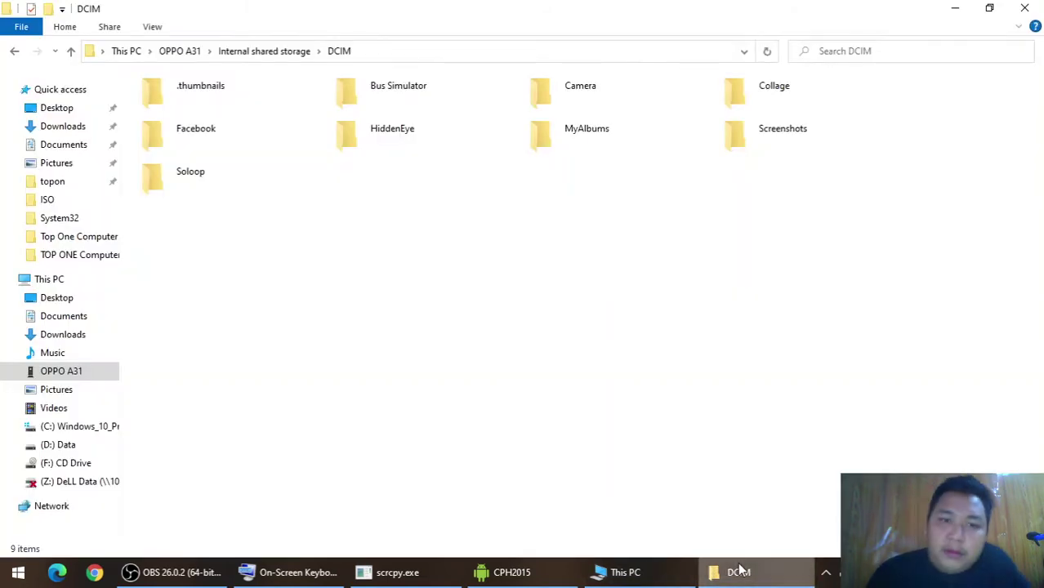
- Open the phone's Camera folder in DCIM and check it against the photo's path in the phone mirror
double_click(572, 85)
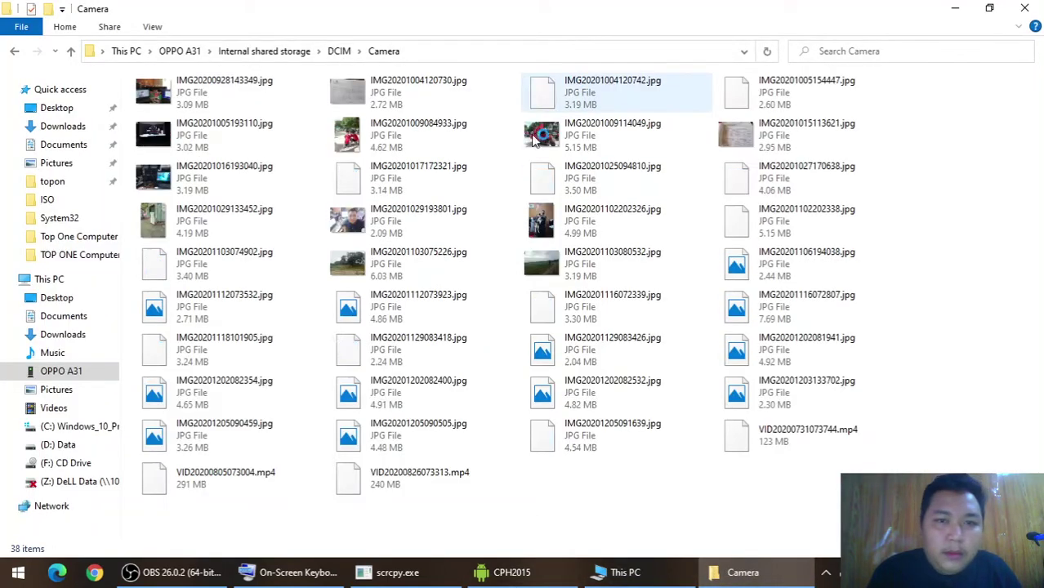
left_click(543, 571)
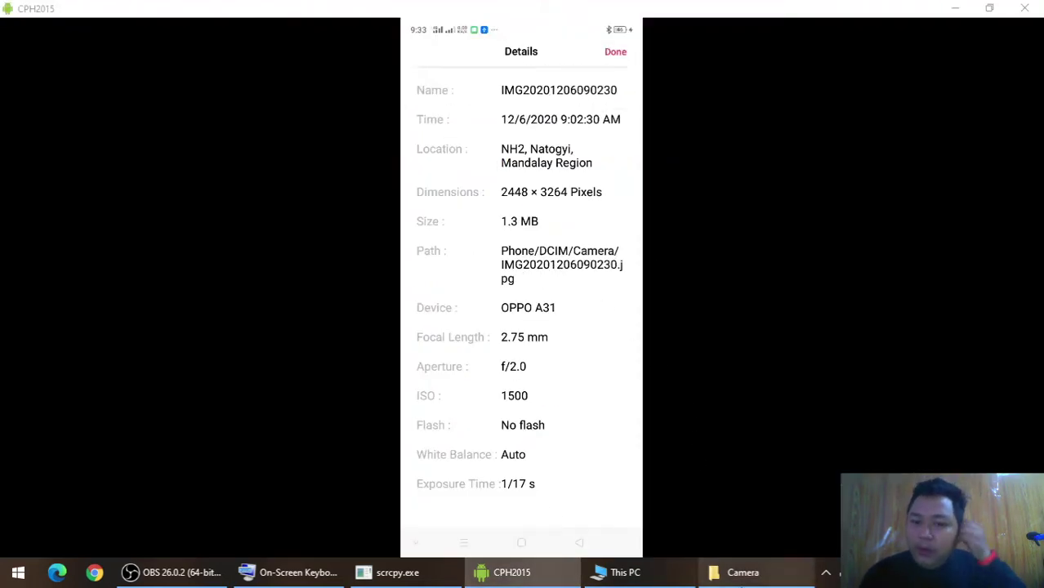
left_click(737, 576)
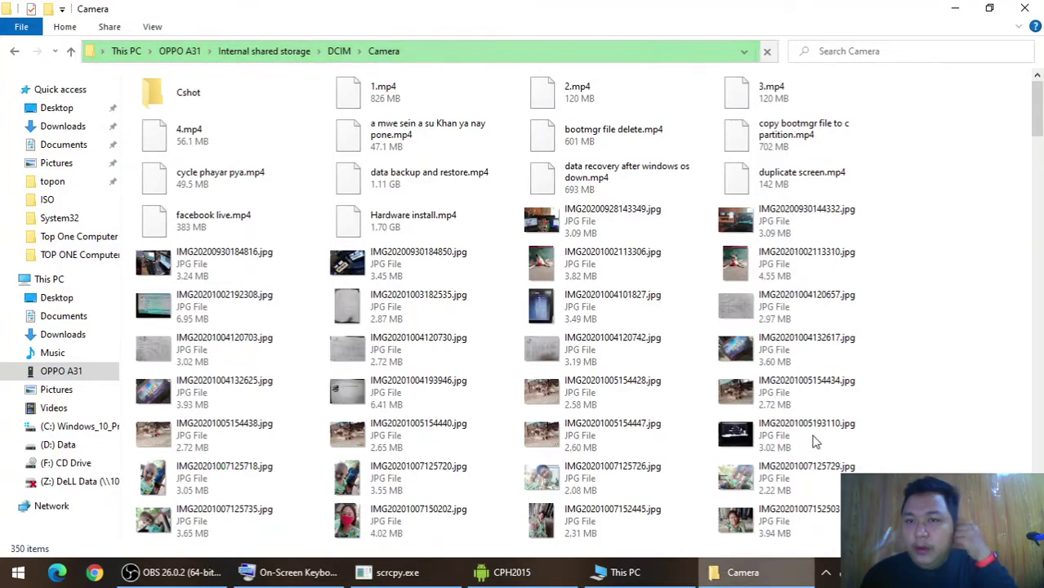
- Enter IMG2020 as the search text for the Camera folder and recheck the photo's name in the phone mirror
left_click(909, 56)
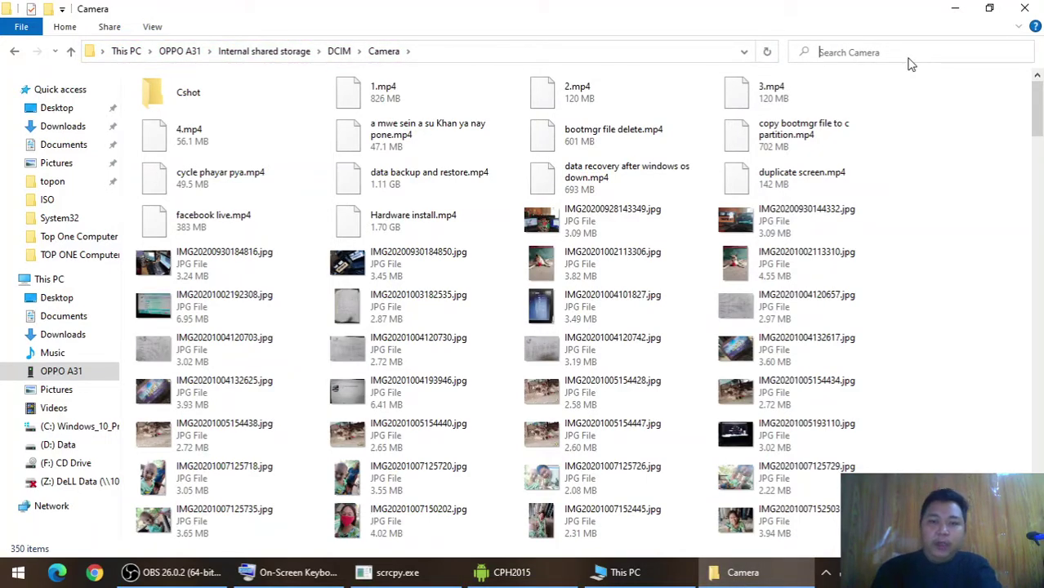
type("I")
key("BackSpace")
type("IMG2020")
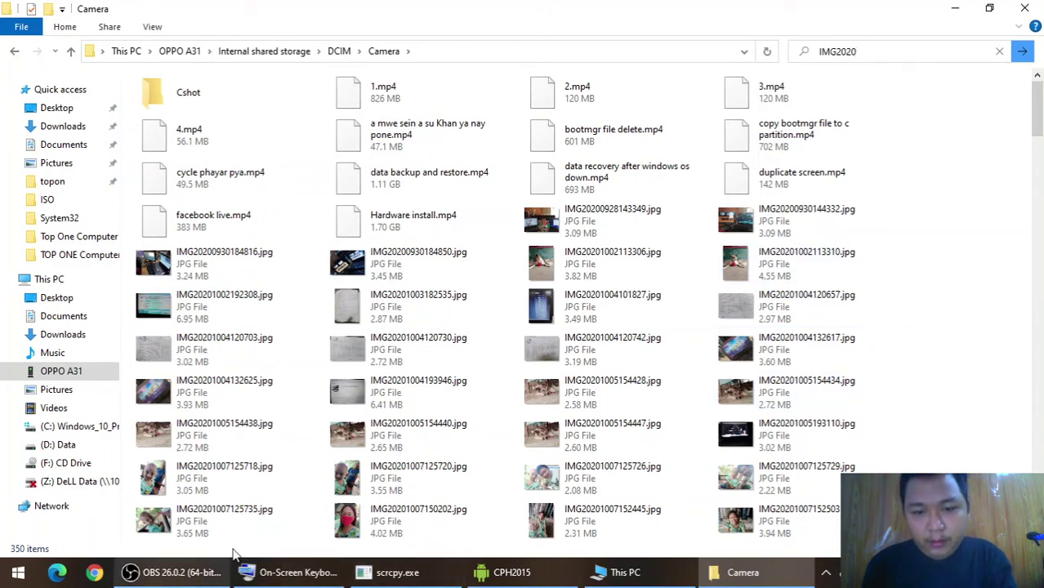
left_click(502, 571)
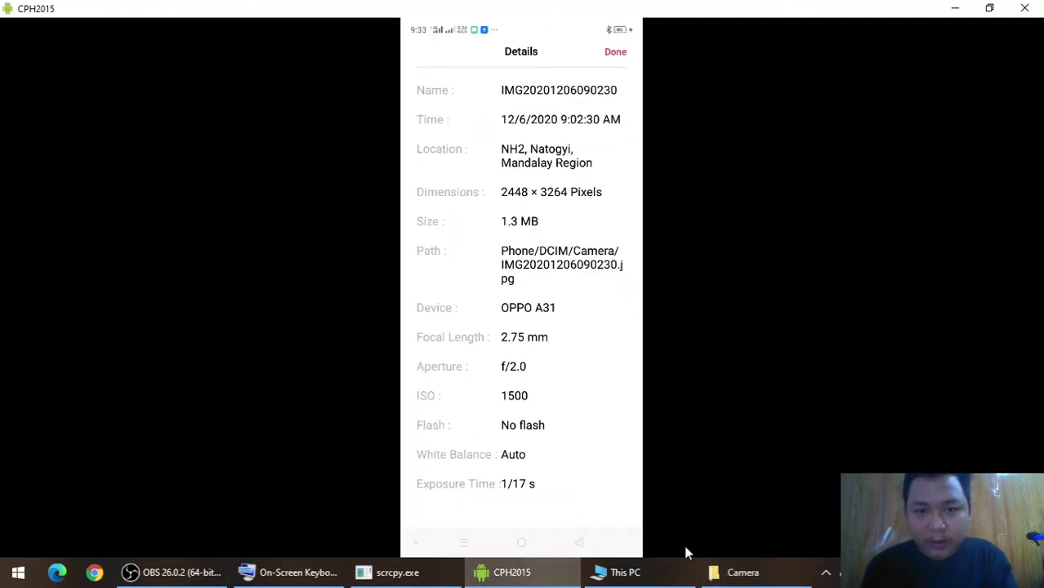
left_click(723, 569)
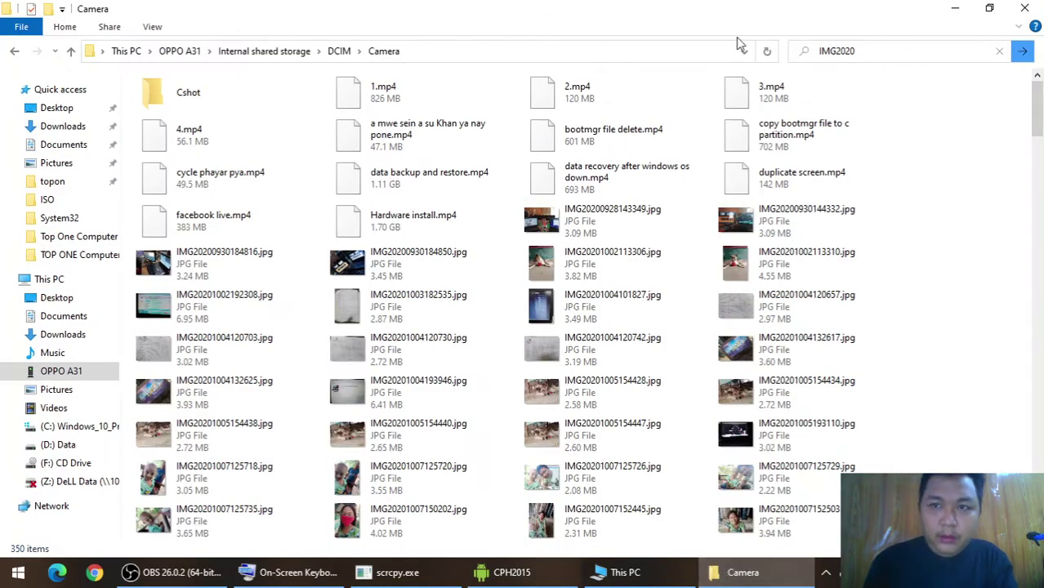
- Replace the search text and search the Camera folder for IMG202012060
left_click(864, 57)
type("12060")
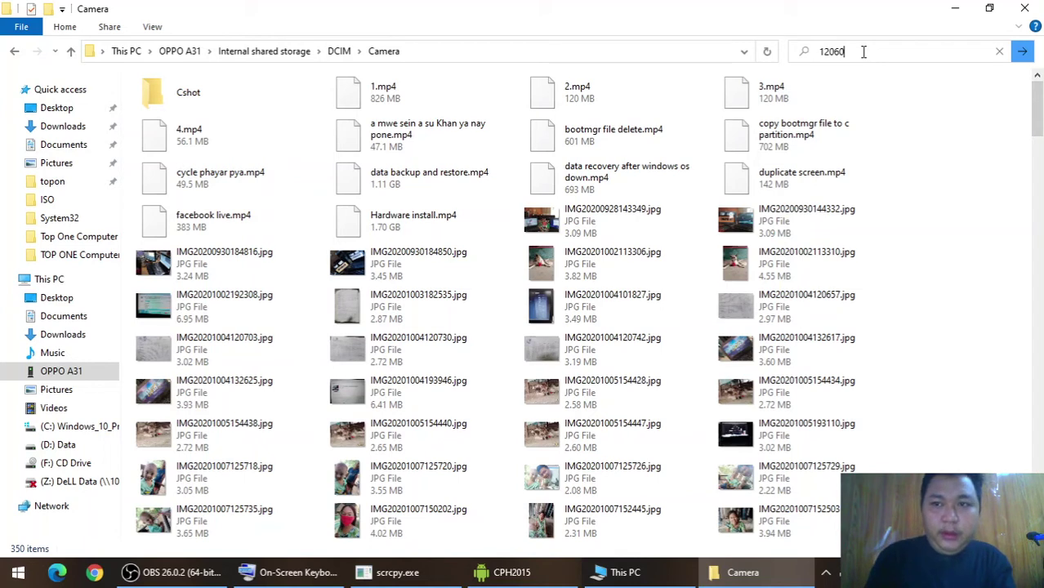
key("BackSpace")
key("BackSpace")
key("BackSpace")
key("BackSpace")
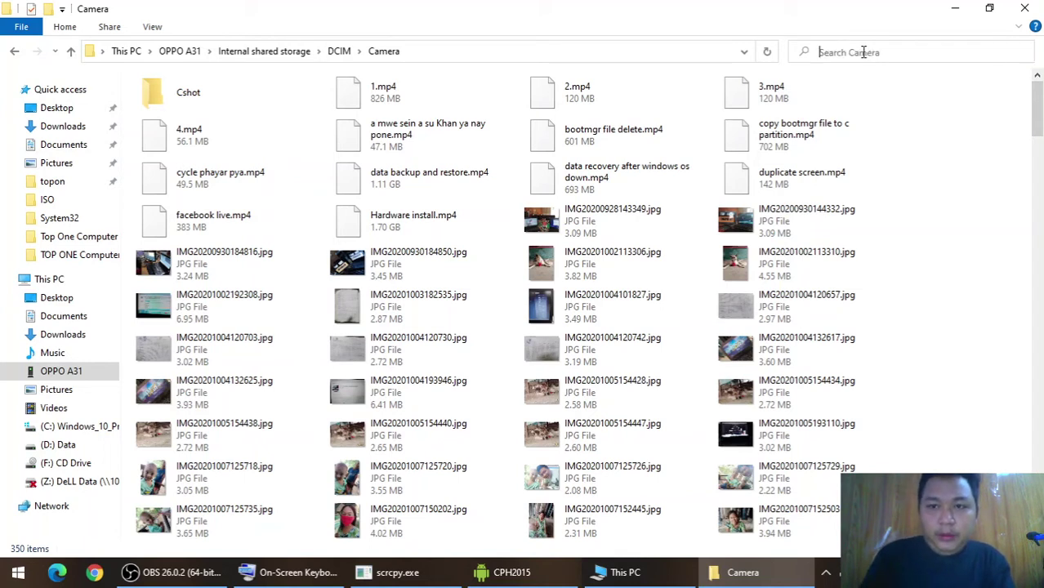
type("IMG202012060")
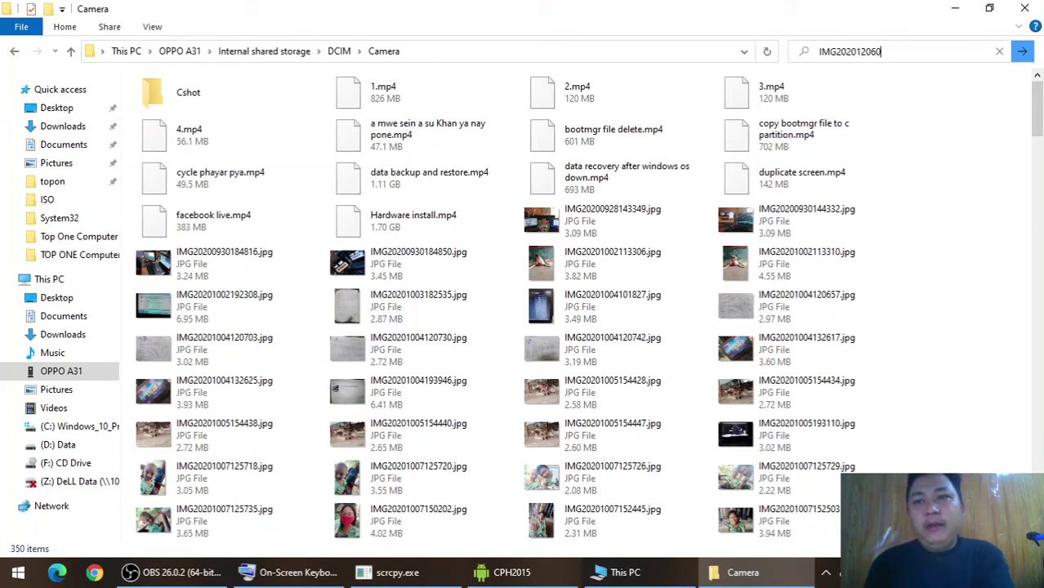
left_click(1020, 54)
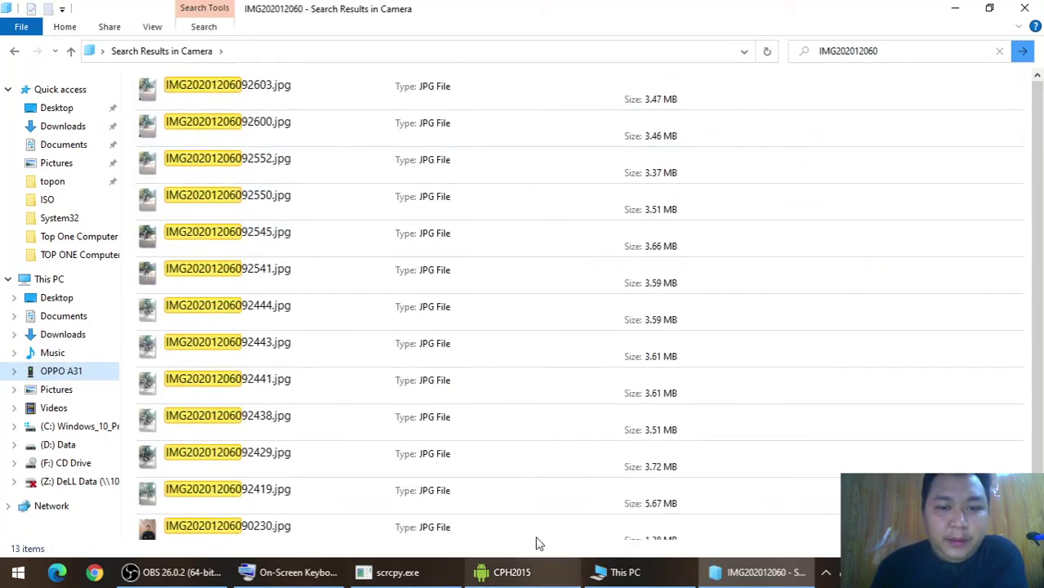
left_click(530, 572)
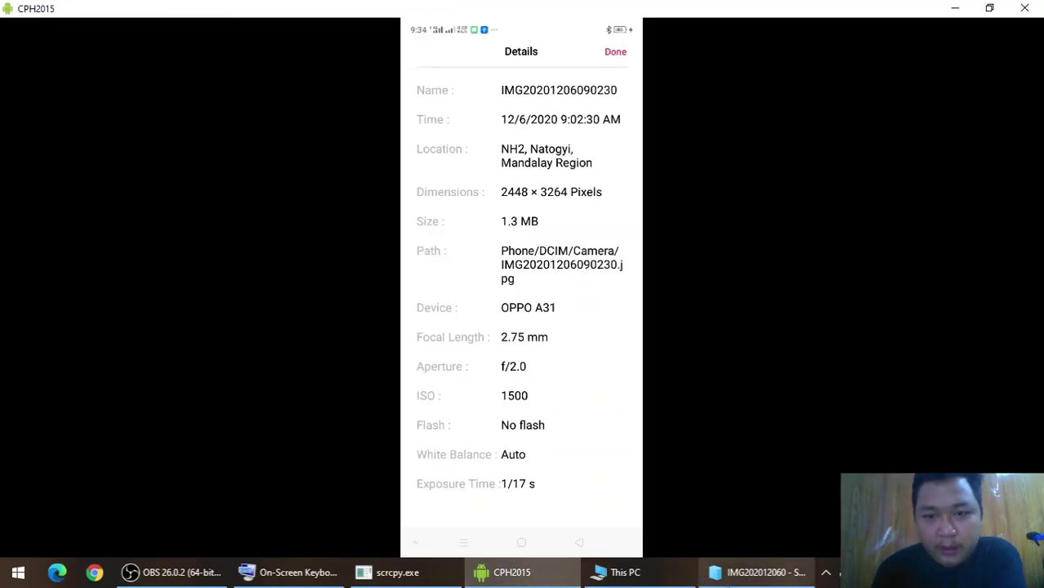
left_click(760, 572)
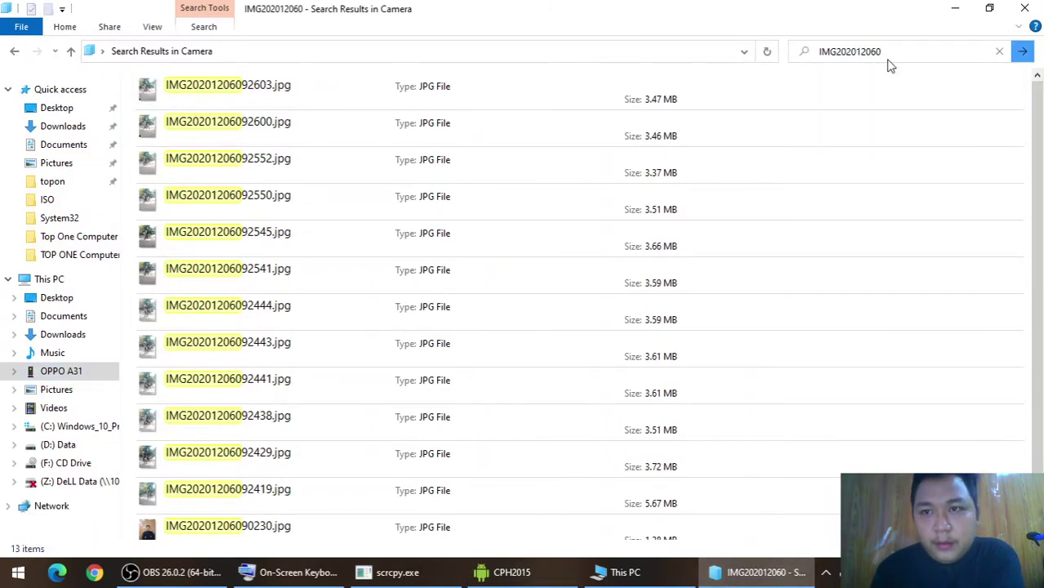
type("90230")
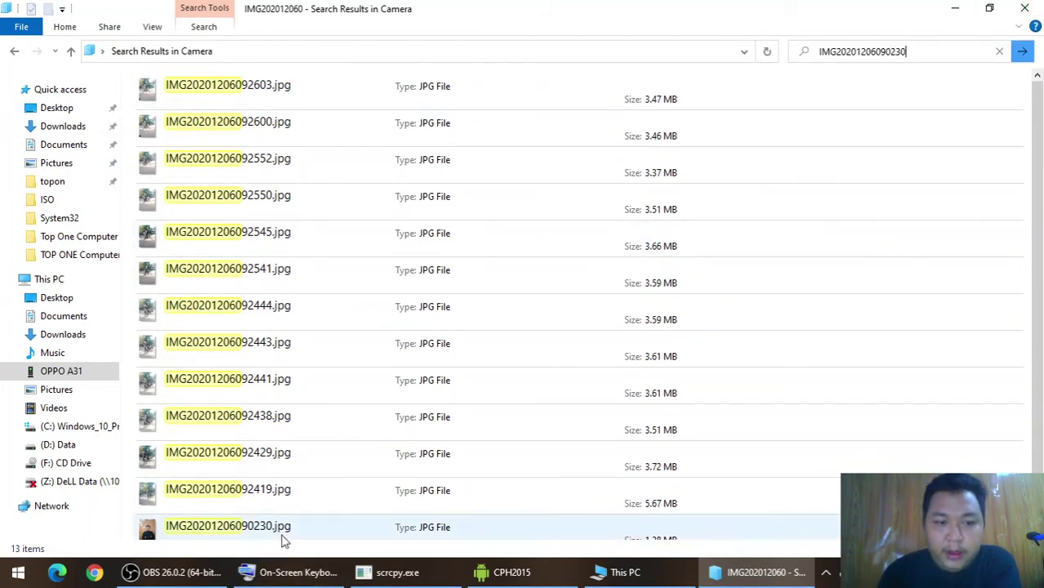
left_click(1021, 52)
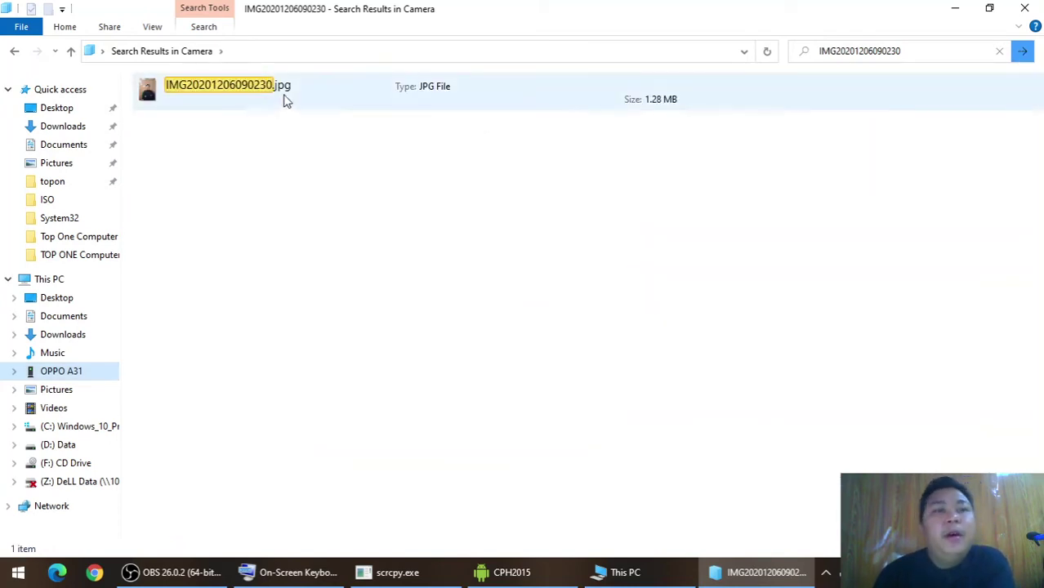
- Open the found photo IMG20201206090230.jpg in the photo viewer and close the viewer again
left_click(287, 100)
double_click(285, 96)
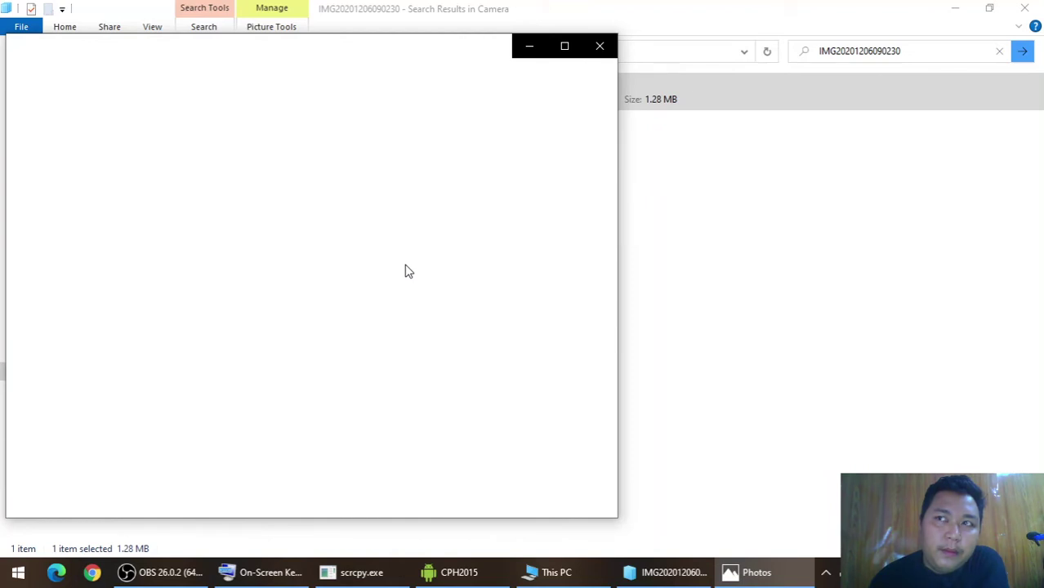
left_click(593, 53)
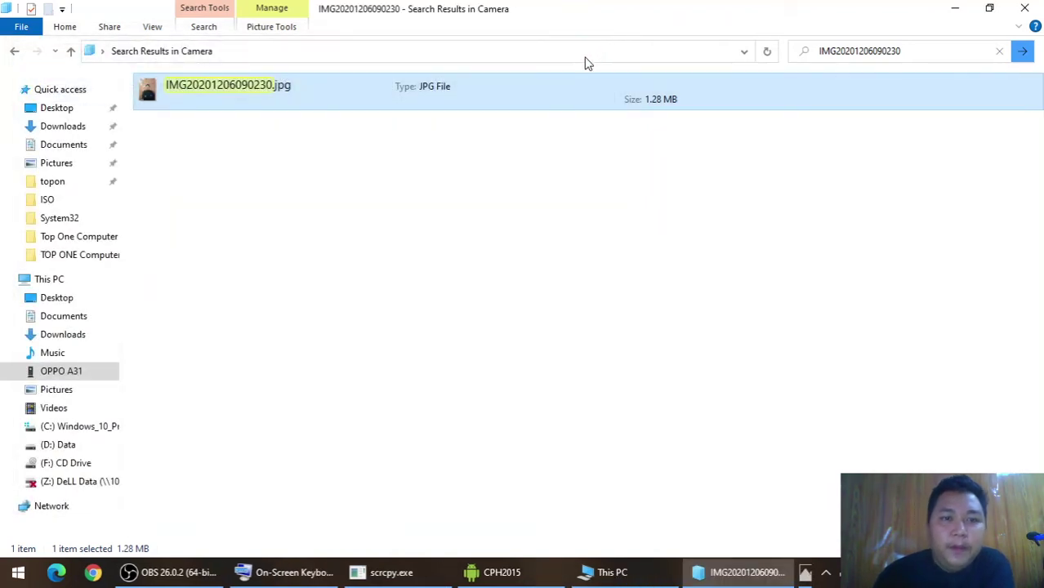
- Copy the photo IMG20201206090230.jpg from the search results
right_click(470, 107)
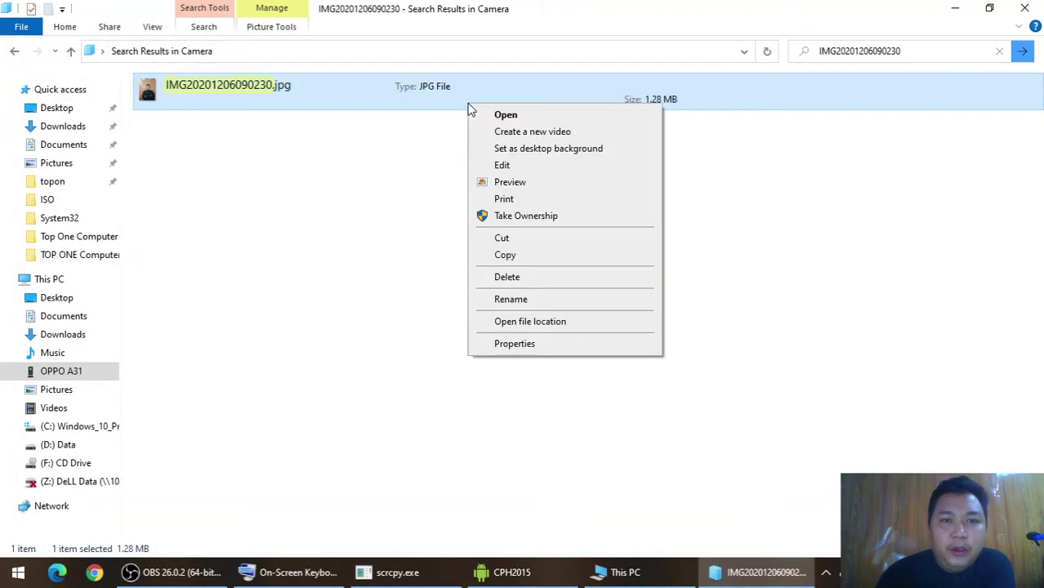
left_click(365, 92)
right_click(366, 91)
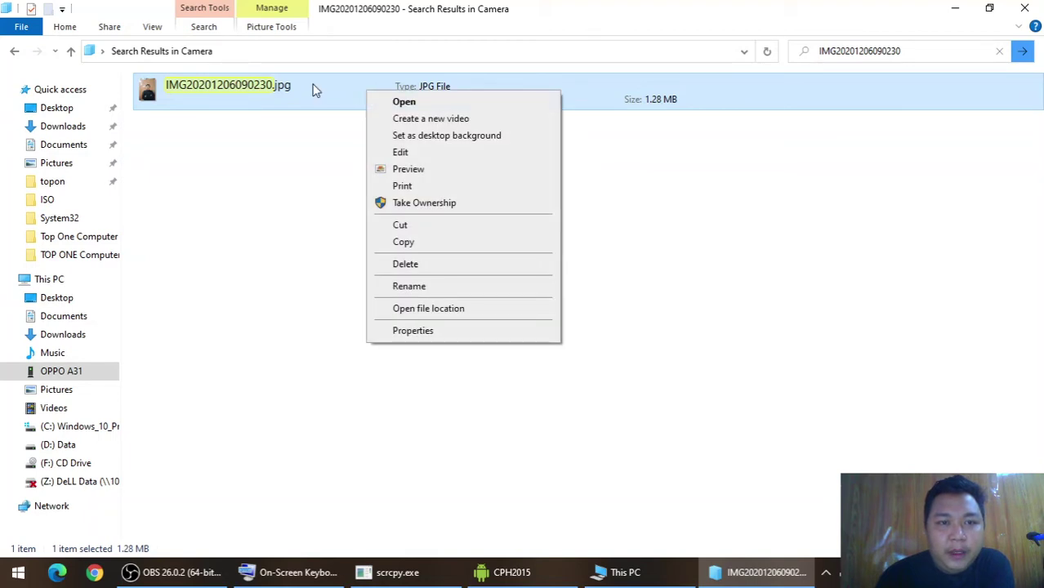
left_click(316, 90)
left_click(369, 86)
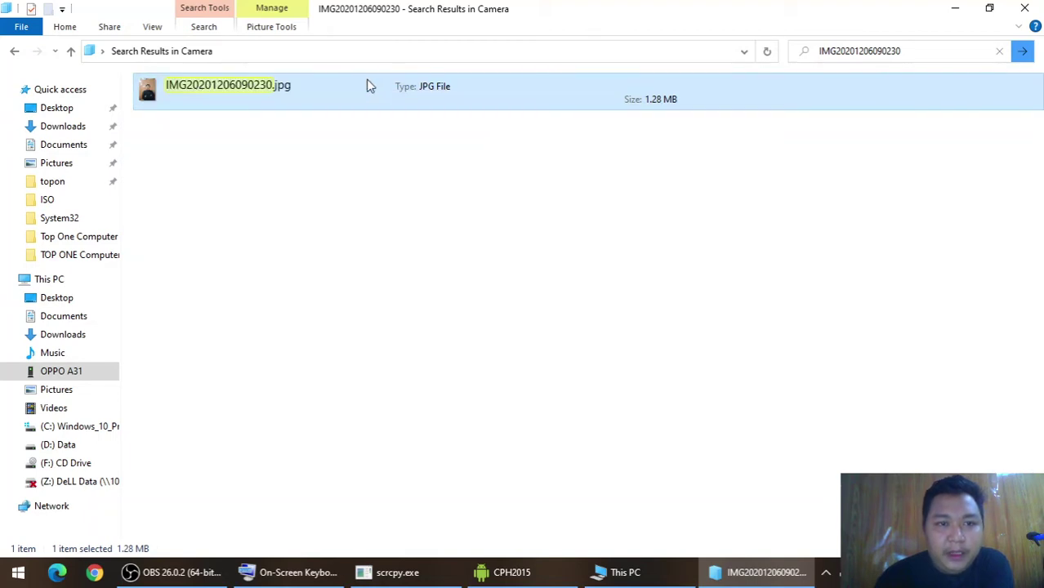
right_click(369, 86)
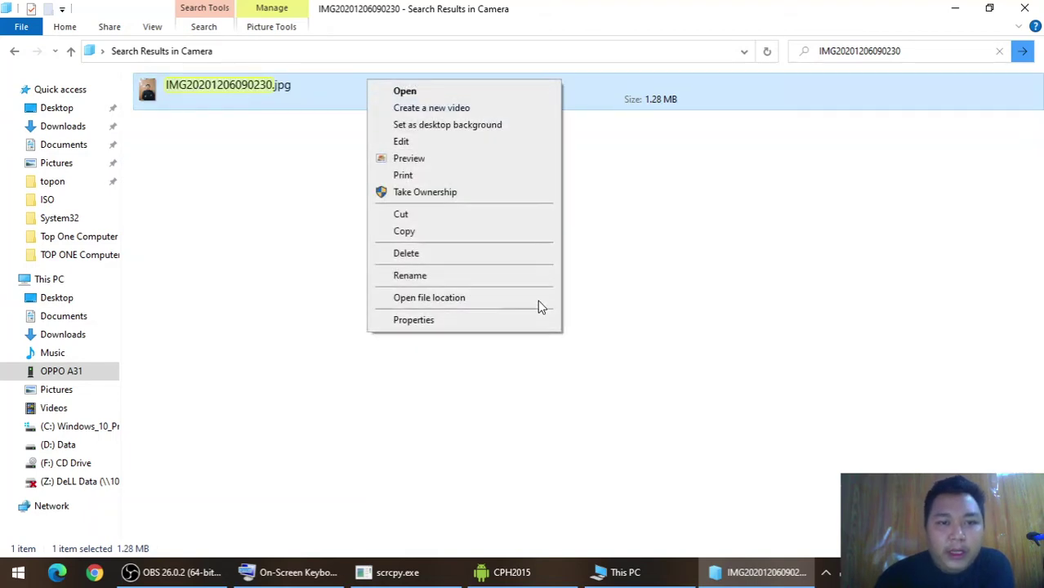
left_click(438, 234)
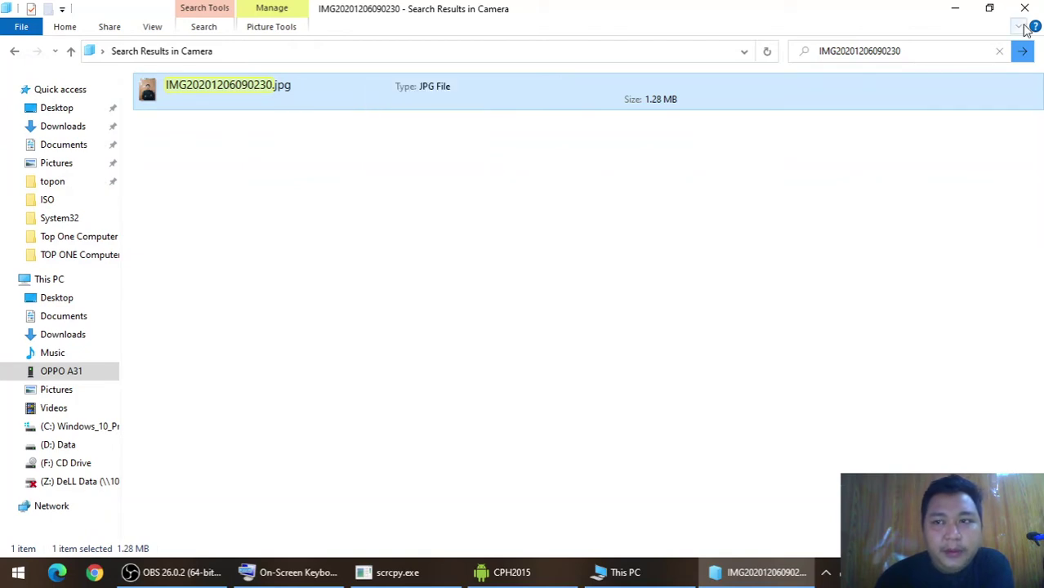
- Minimise the open windows and paste the copied photo into the Phone Data folder on the desktop
left_click(963, 15)
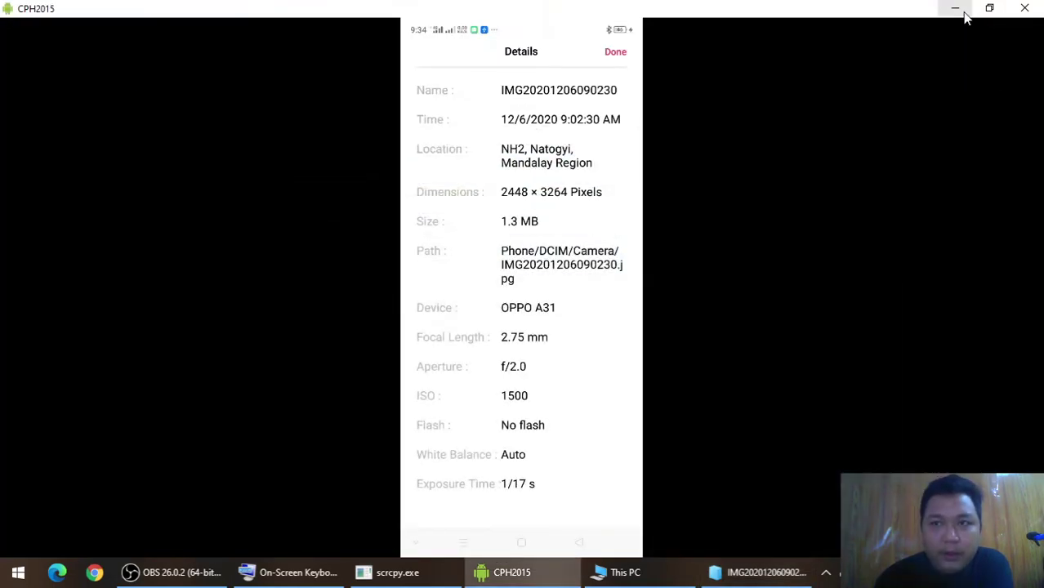
left_click(950, 7)
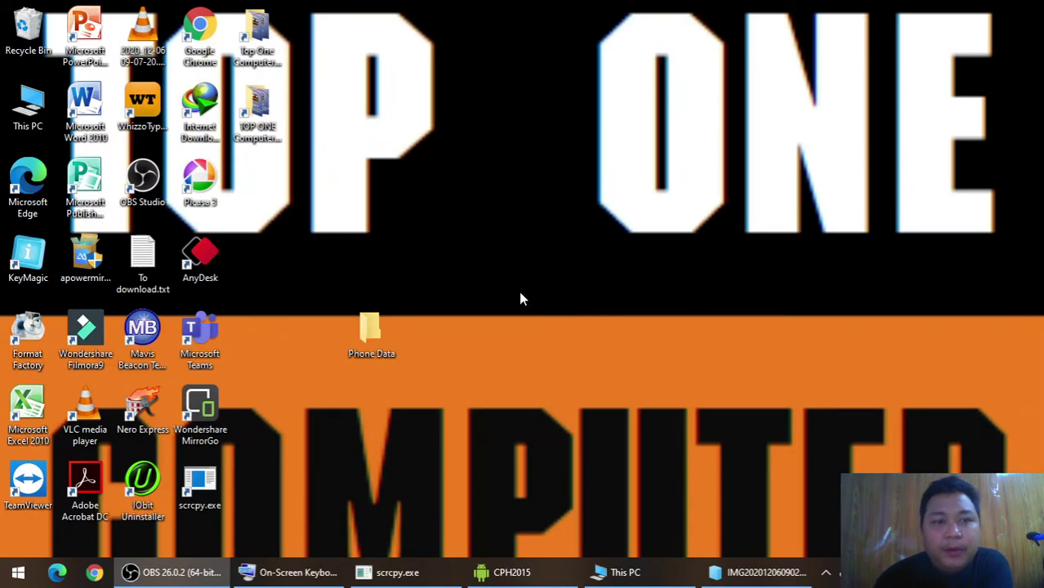
double_click(377, 332)
right_click(548, 173)
left_click(528, 148)
right_click(529, 145)
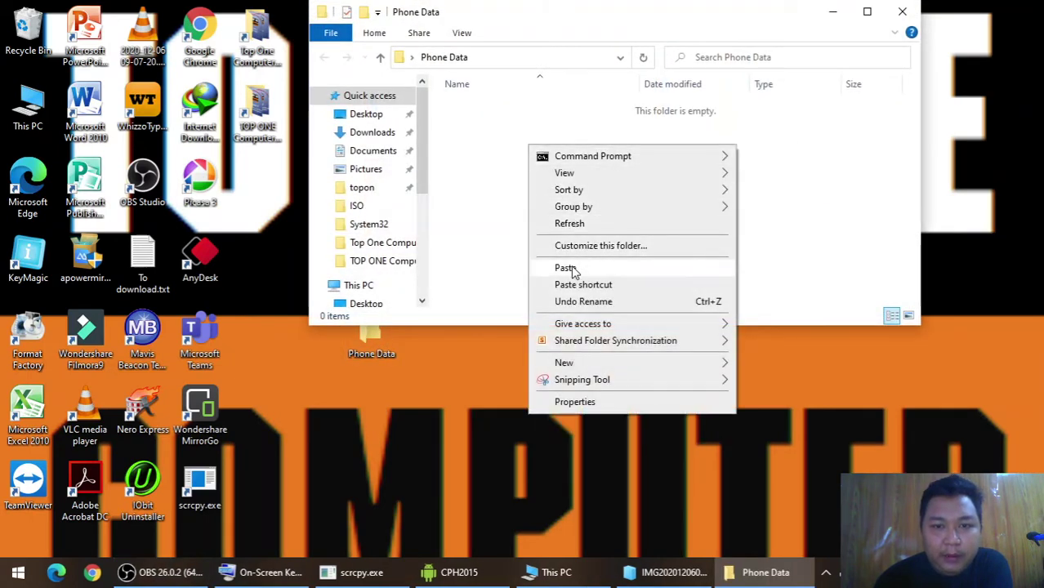
left_click(566, 268)
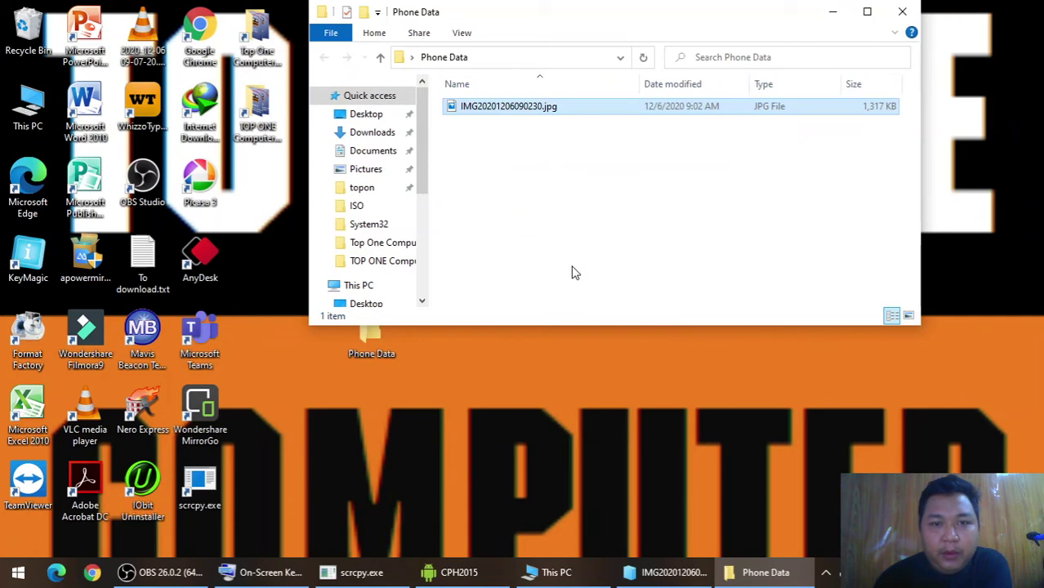
- View the pasted photo in the Phone Data folder and close the photo viewer
left_click(606, 111)
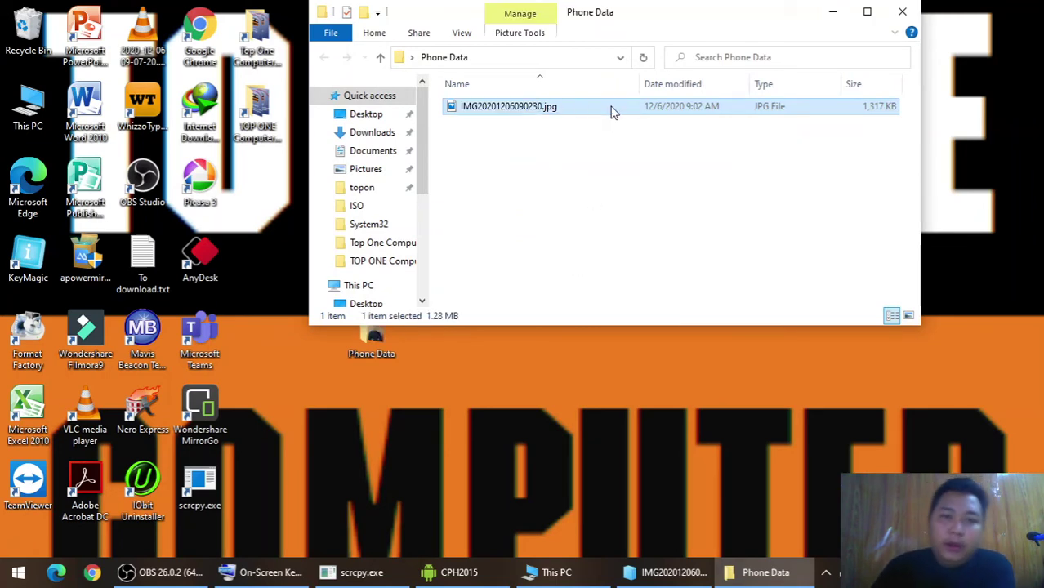
double_click(614, 111)
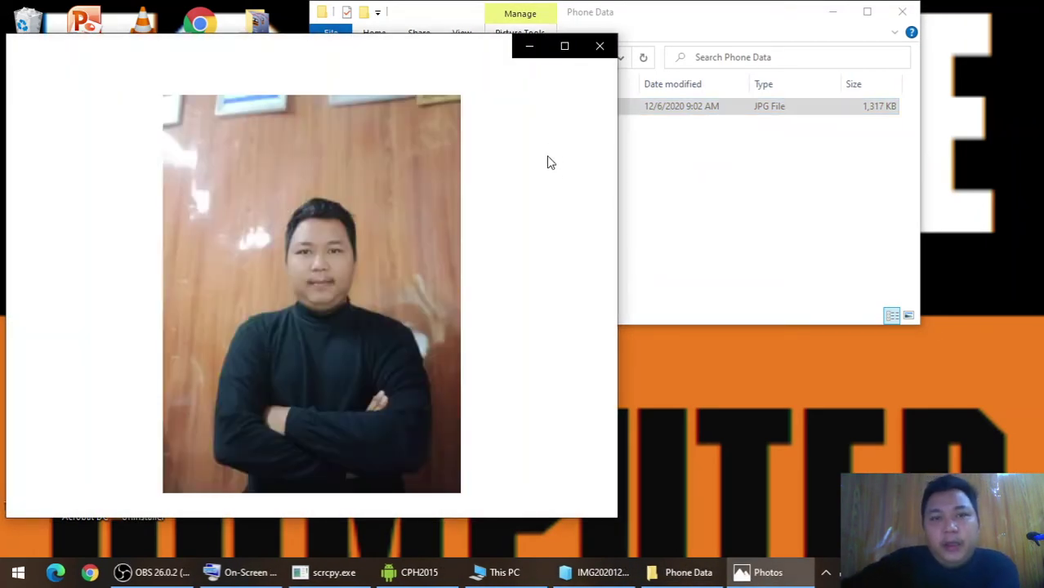
left_click(599, 45)
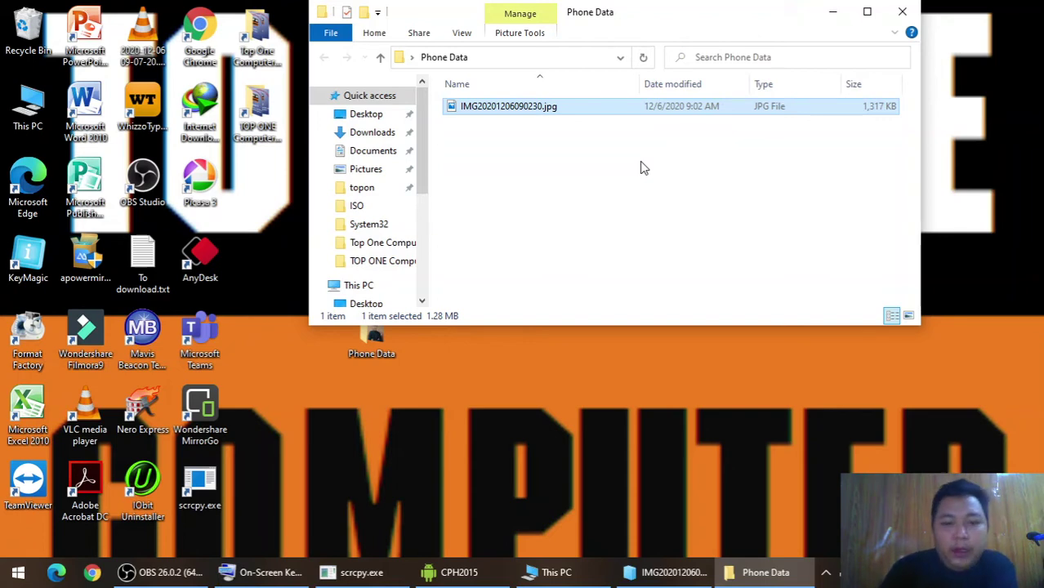
- Switch to the phone mirror, select the Lesson 9 video in the Videos list and show its details
left_click(490, 569)
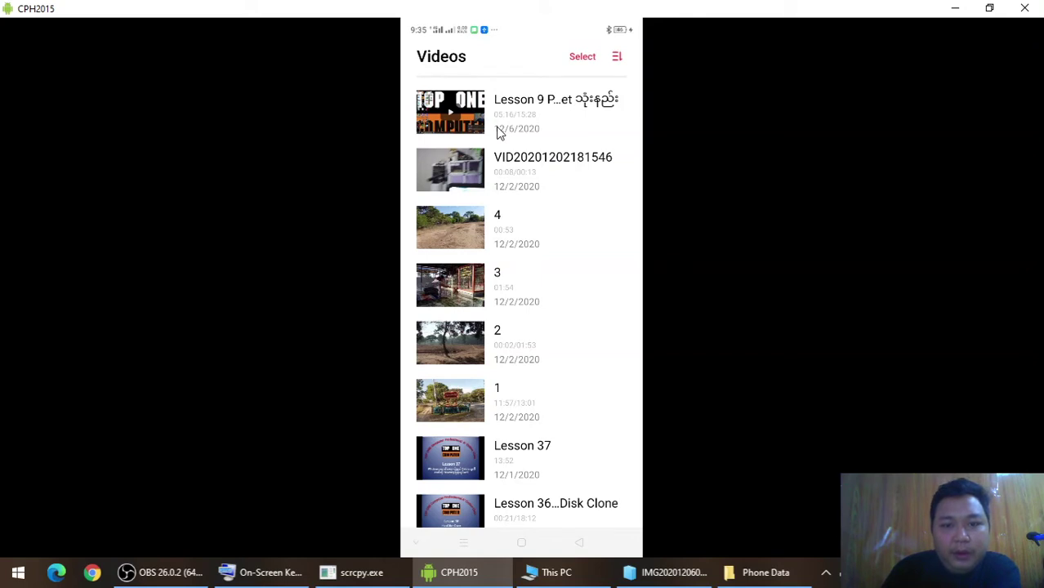
left_click(500, 134)
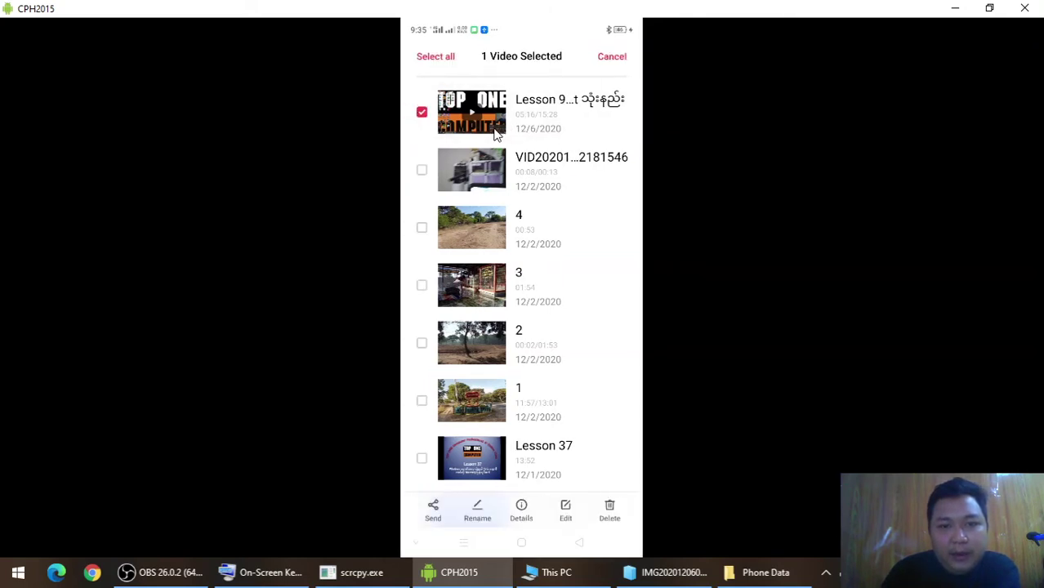
left_click(522, 517)
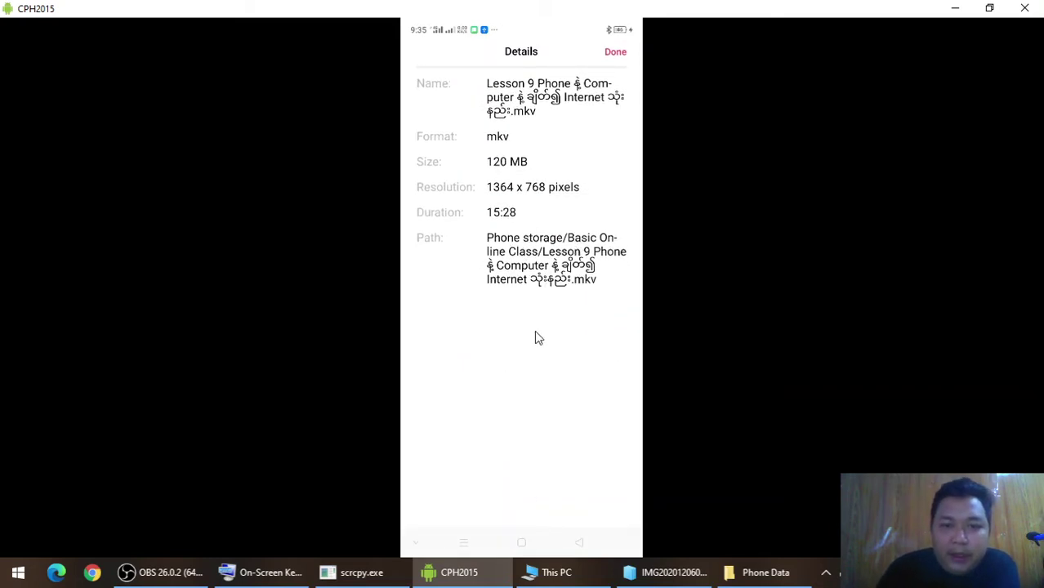
- Return to the Phone Data window and browse through This PC and OPPO A31 to the phone's Internal shared storage
left_click(763, 572)
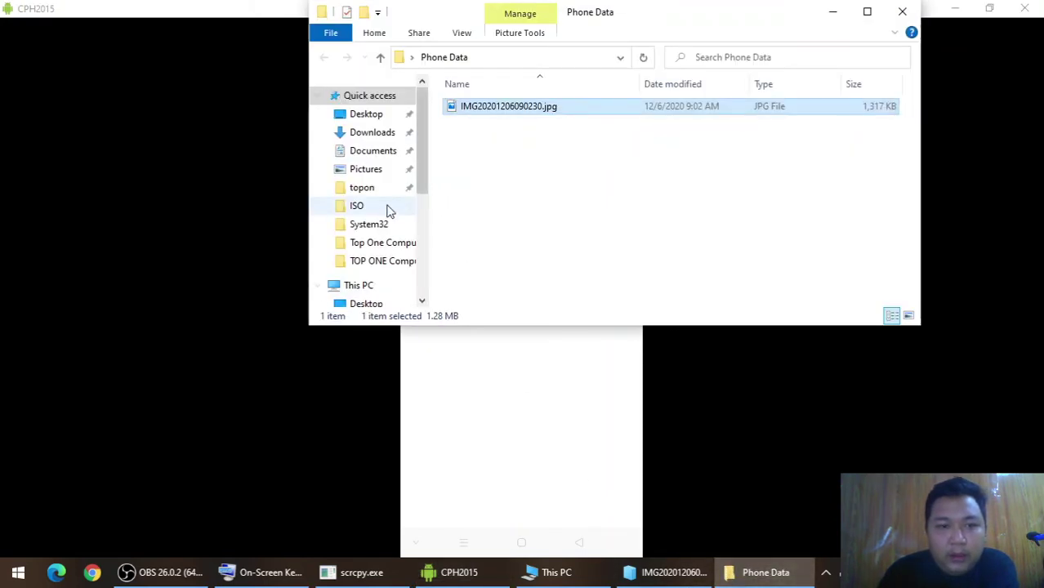
left_click(365, 286)
double_click(494, 279)
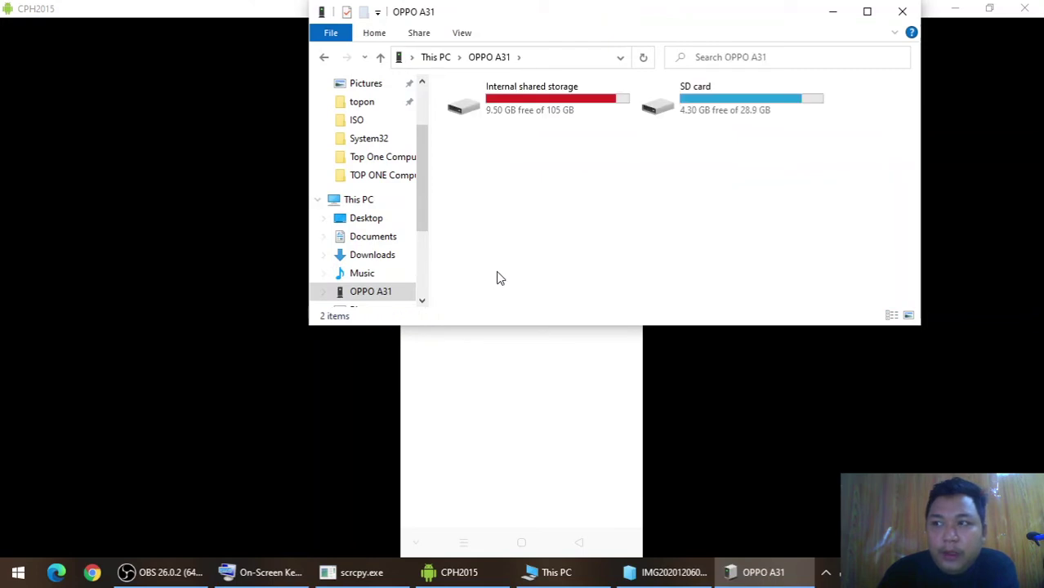
double_click(601, 99)
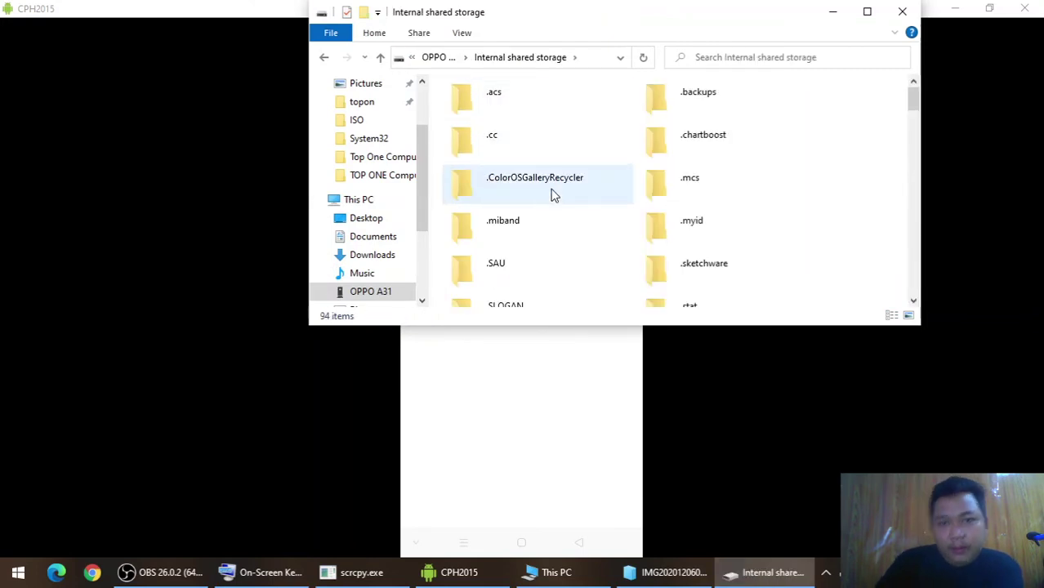
- Open the Basic Online Class folder in the phone's internal shared storage and copy the Lesson 9 .mkv video
left_click_drag(555, 11, 529, 112)
scroll(524, 335, "down", 5)
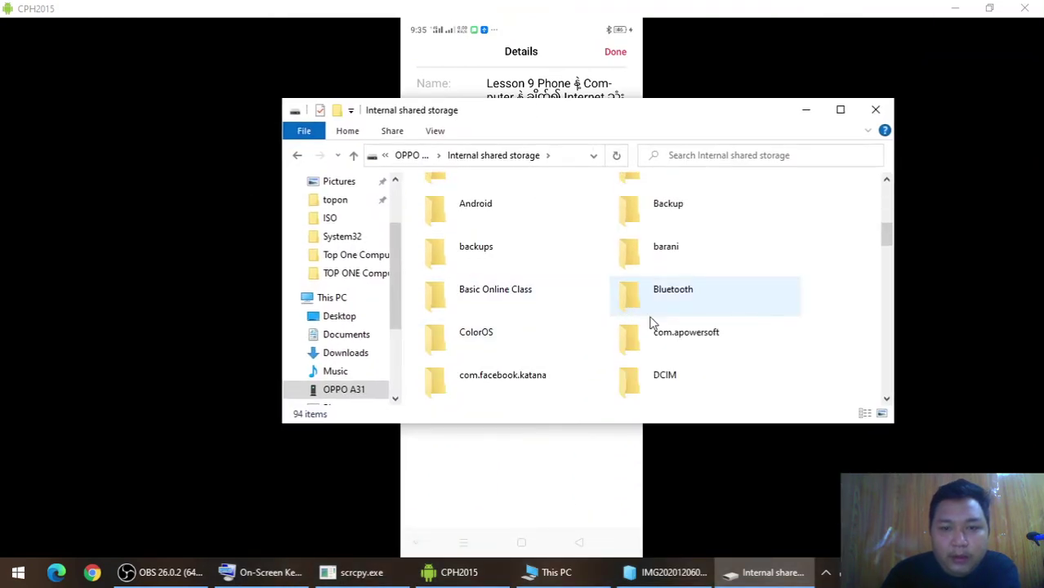
double_click(558, 311)
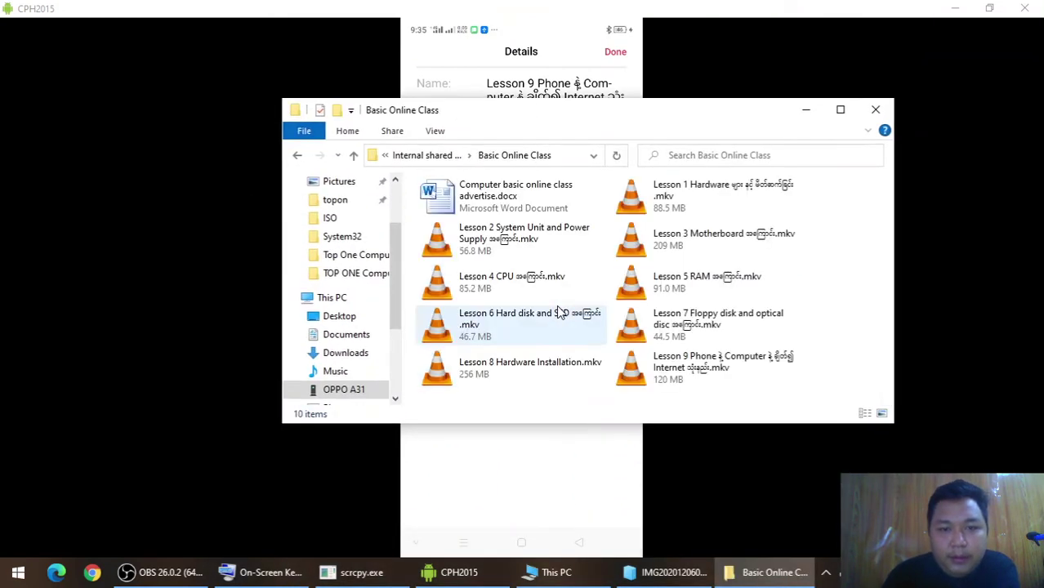
left_click_drag(588, 110, 596, 166)
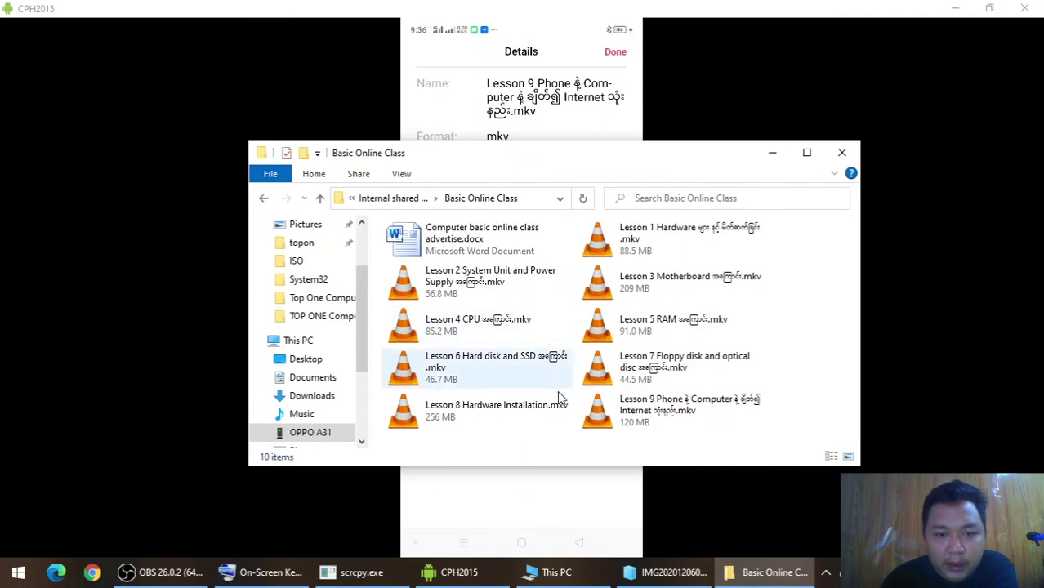
left_click(682, 419)
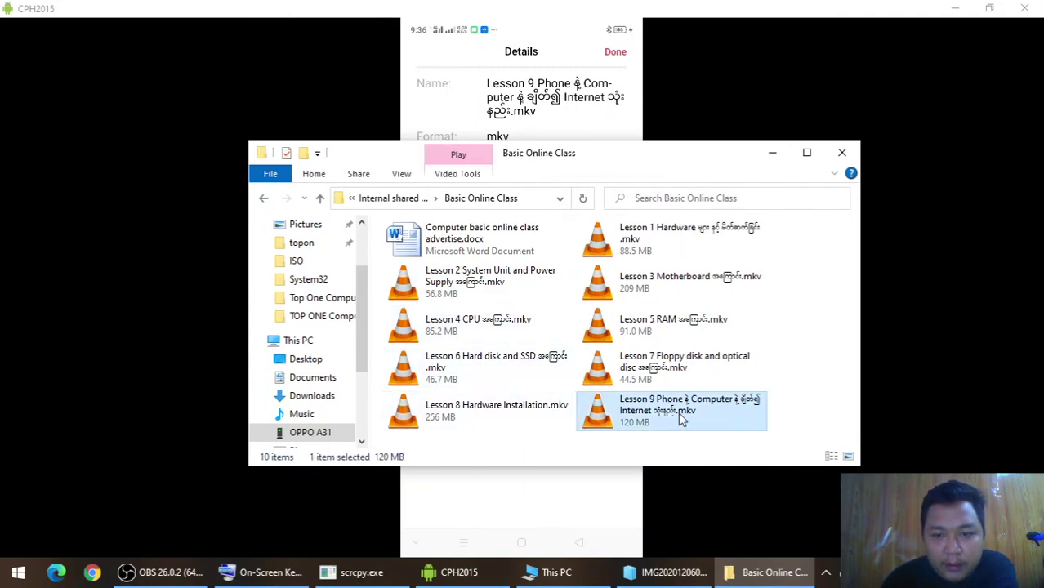
right_click(678, 413)
left_click(723, 325)
- Minimise the folder window, leave the video details on the phone, minimise the mirror and paste the video into the desktop's Phone Data folder
left_click(771, 152)
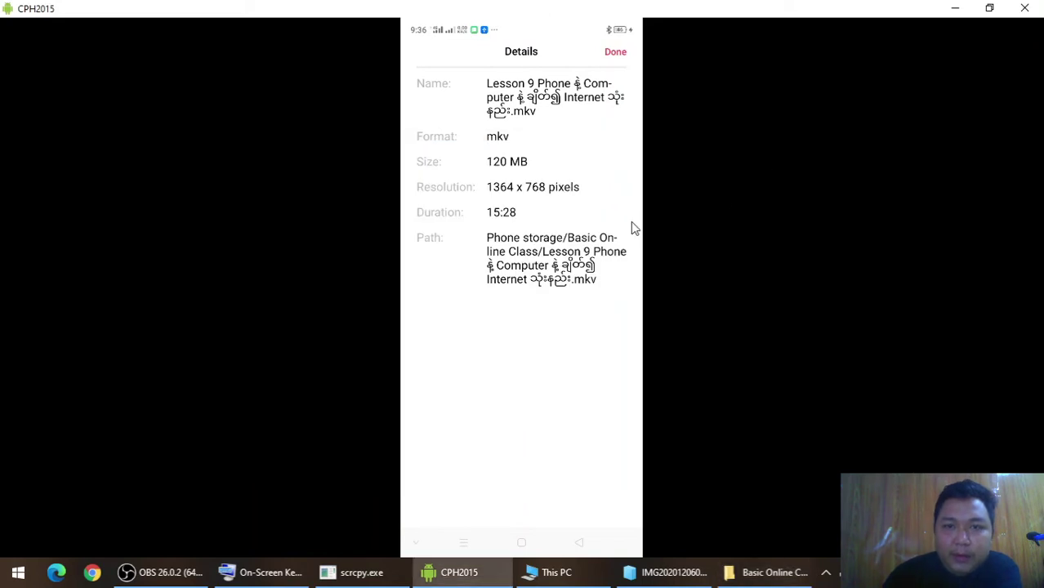
left_click(614, 55)
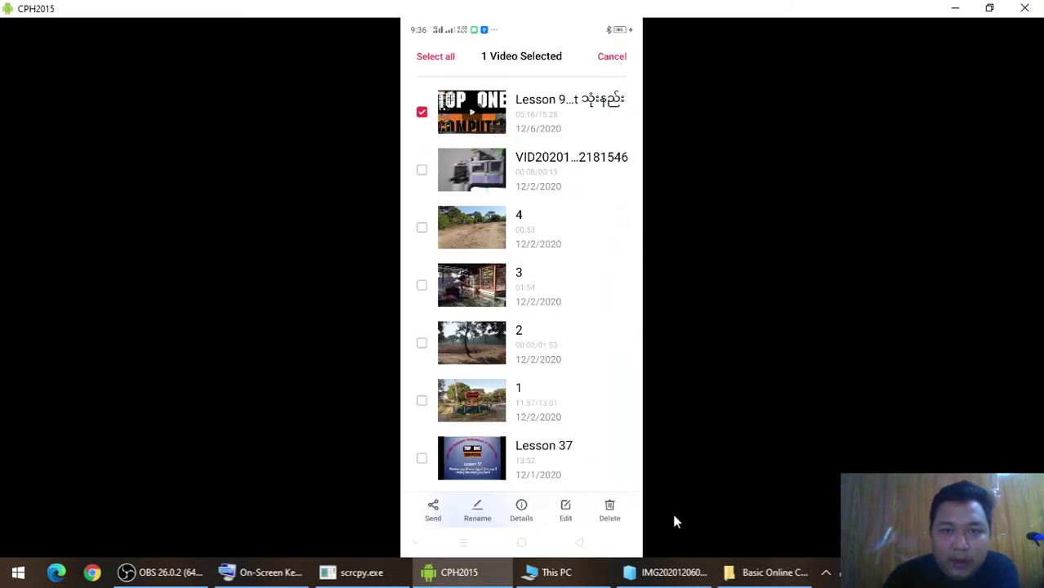
left_click(950, 9)
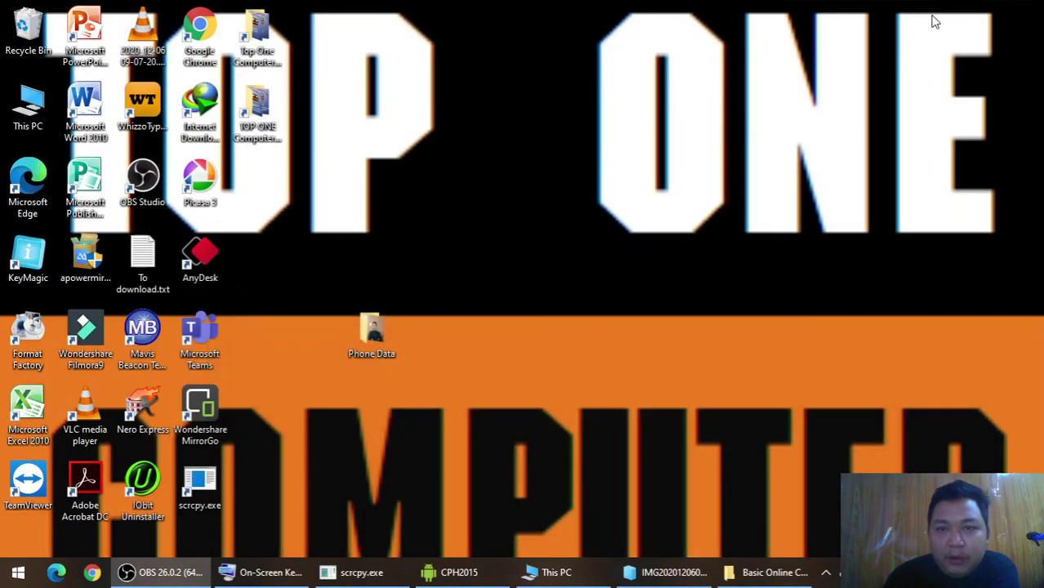
double_click(368, 335)
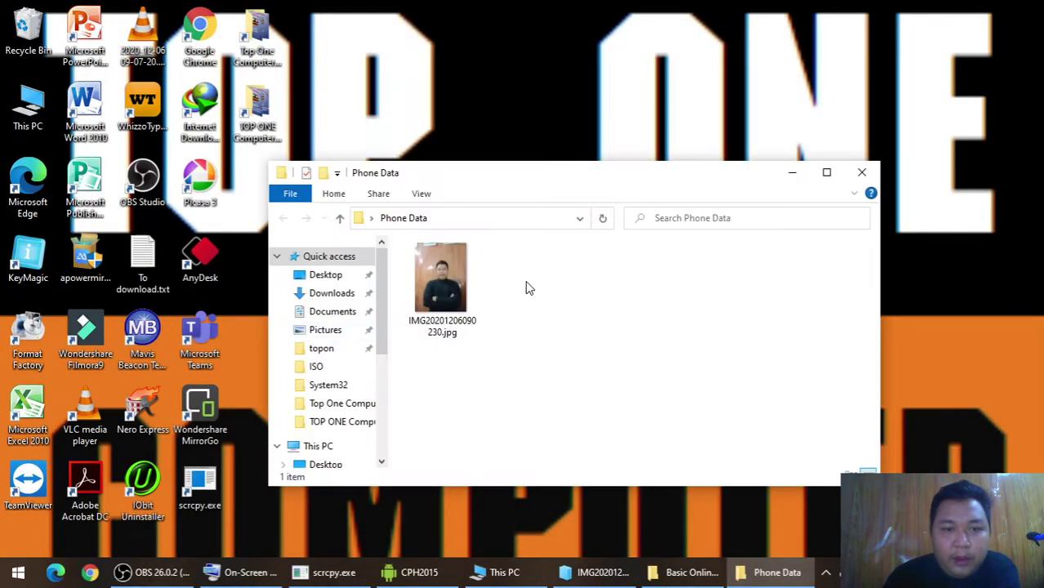
right_click(538, 271)
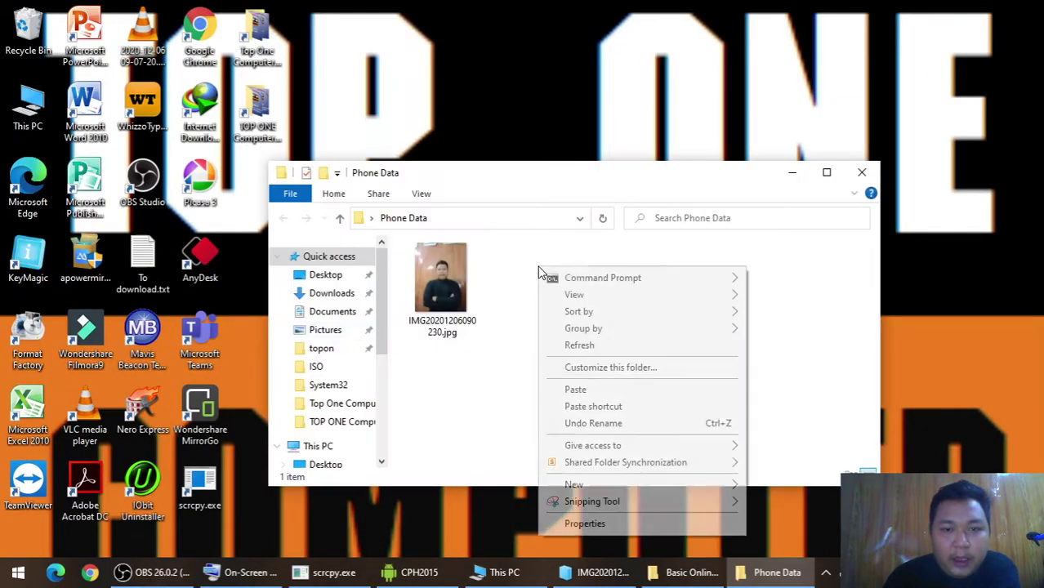
left_click(590, 392)
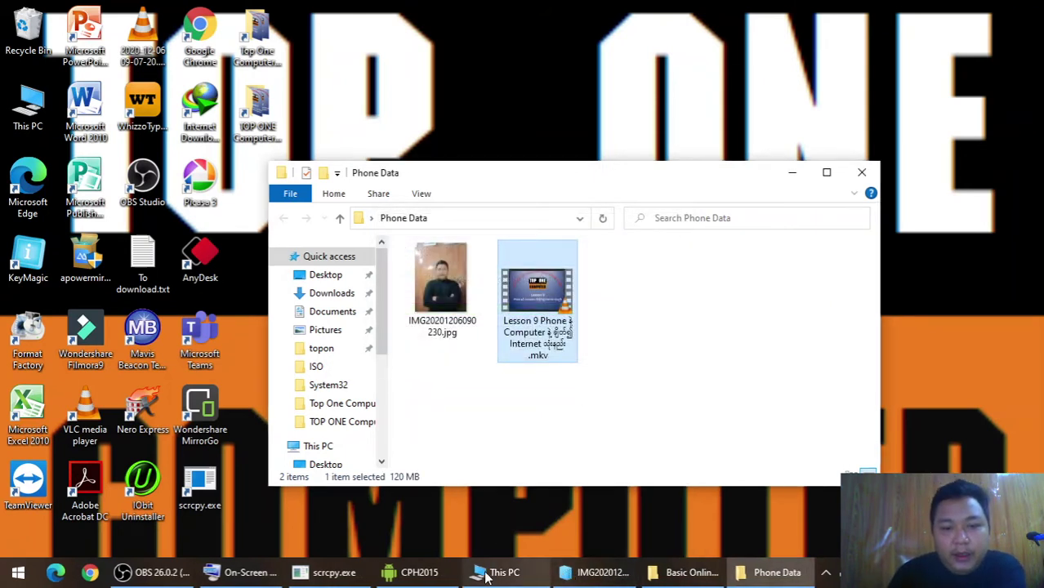
- Switch to the CPH2015 phone mirror, cancel the video selection and return to the phone's home screen
left_click(441, 574)
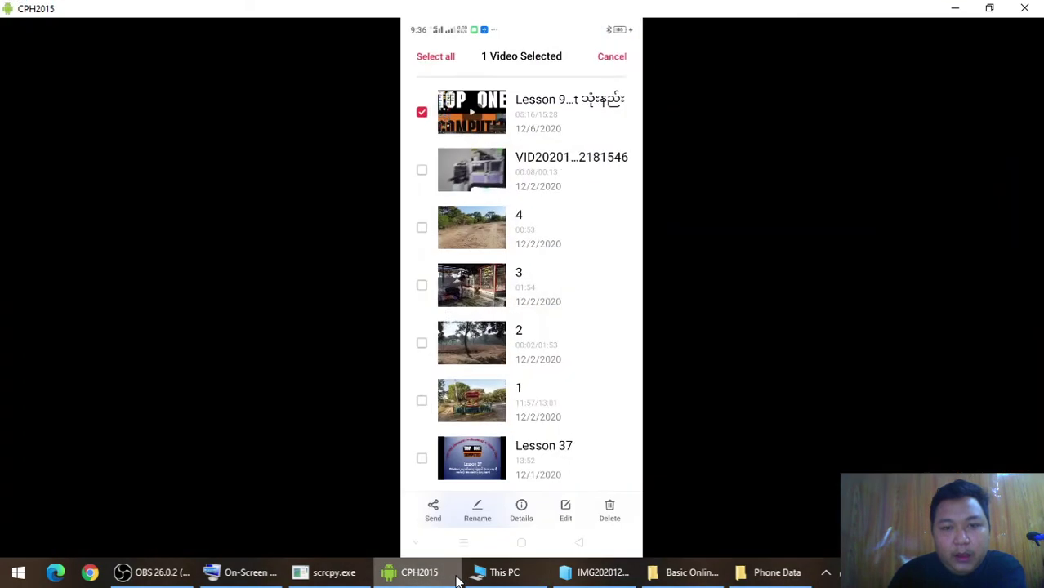
right_click(482, 518)
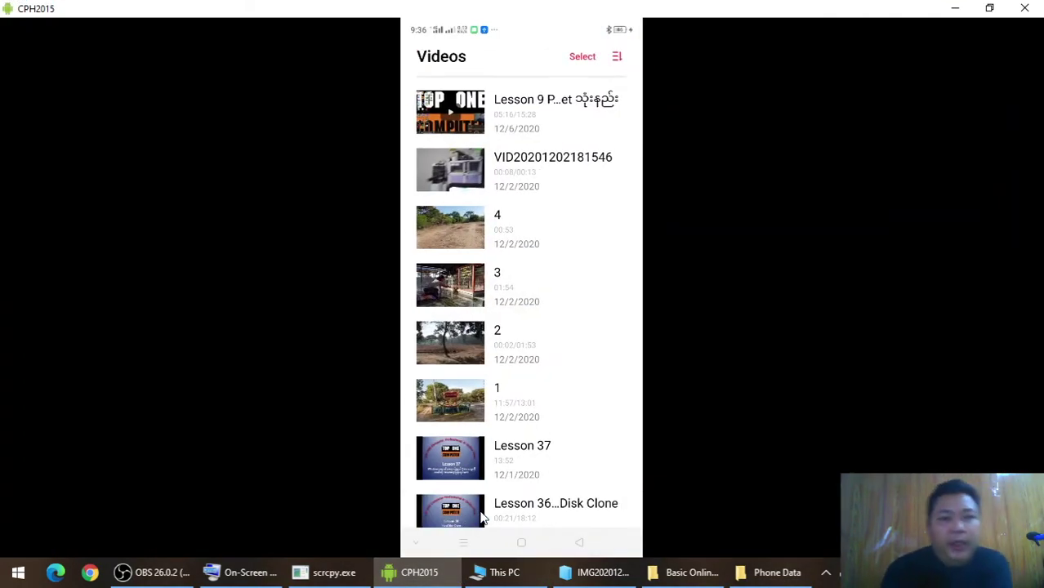
right_click(482, 519)
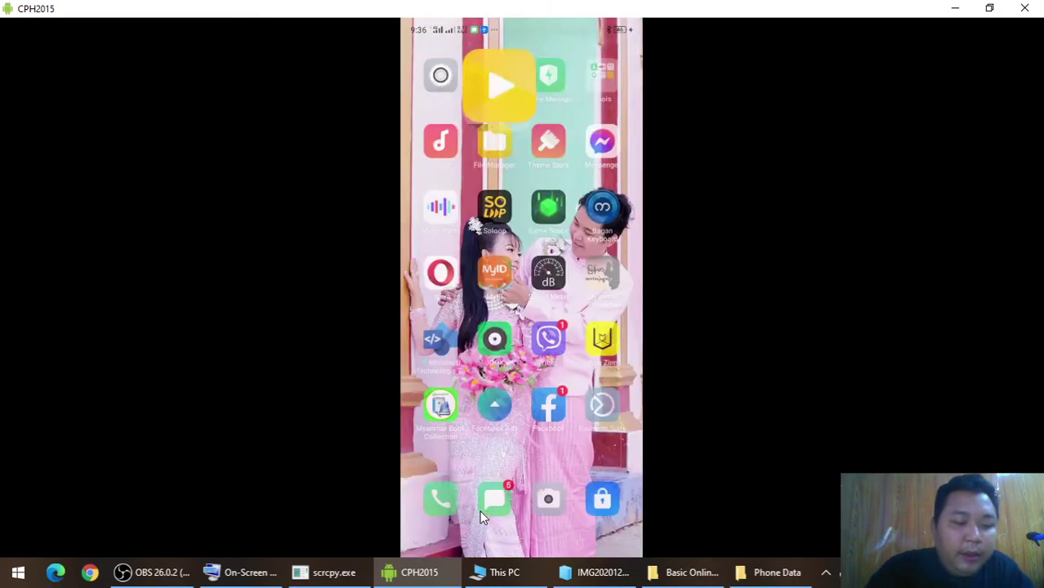
middle_click(482, 519)
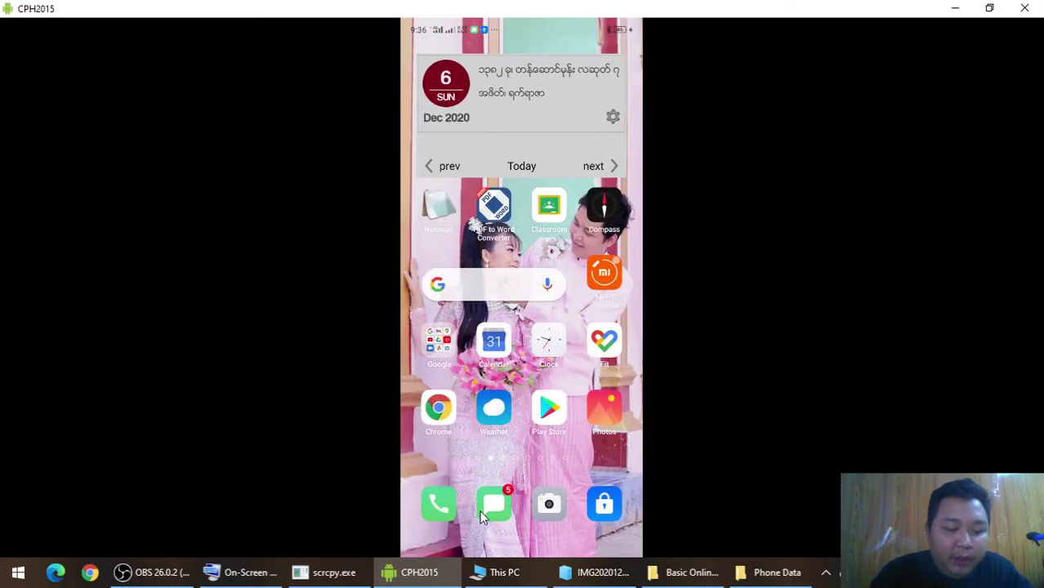
- View the file path details of the FB_IMG photo in the phone's gallery and return to the home screen
right_click(481, 519)
right_click(481, 519)
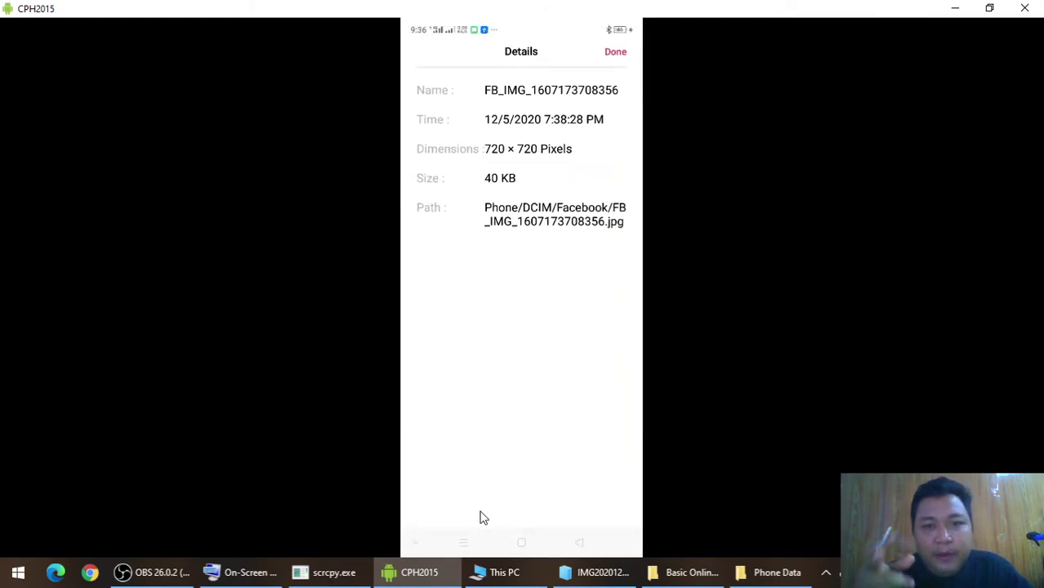
right_click(591, 242)
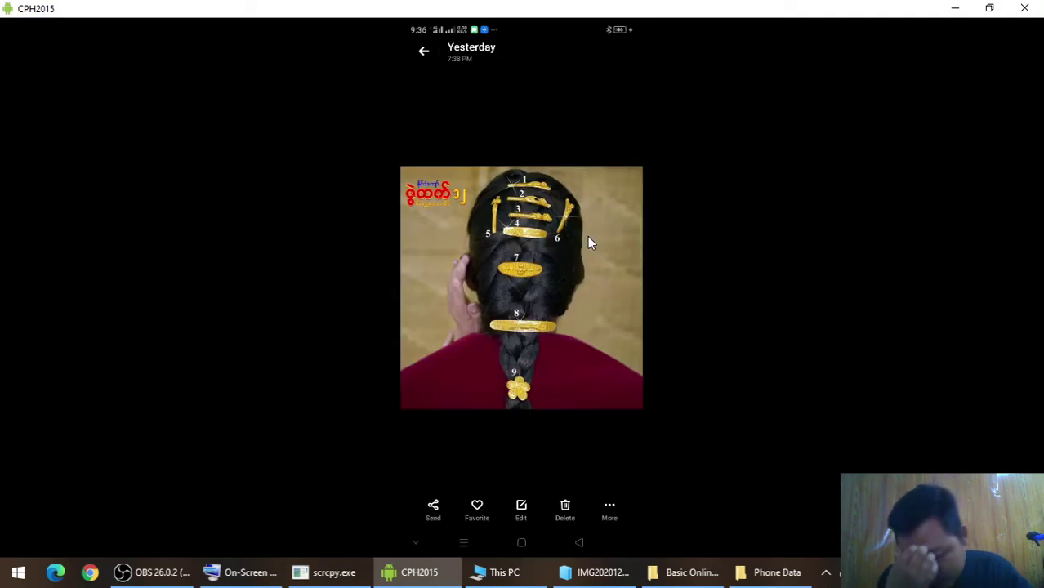
middle_click(590, 242)
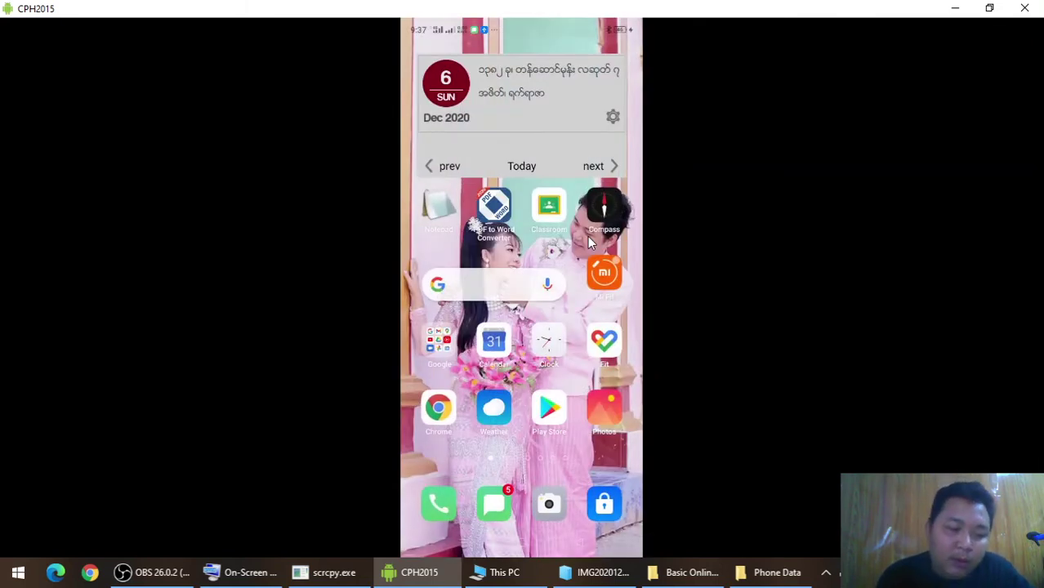
- Examine the folders under All Files in Phone Storage, through to the oldest ones, and return to the home screen
scroll(589, 238, "down", 1)
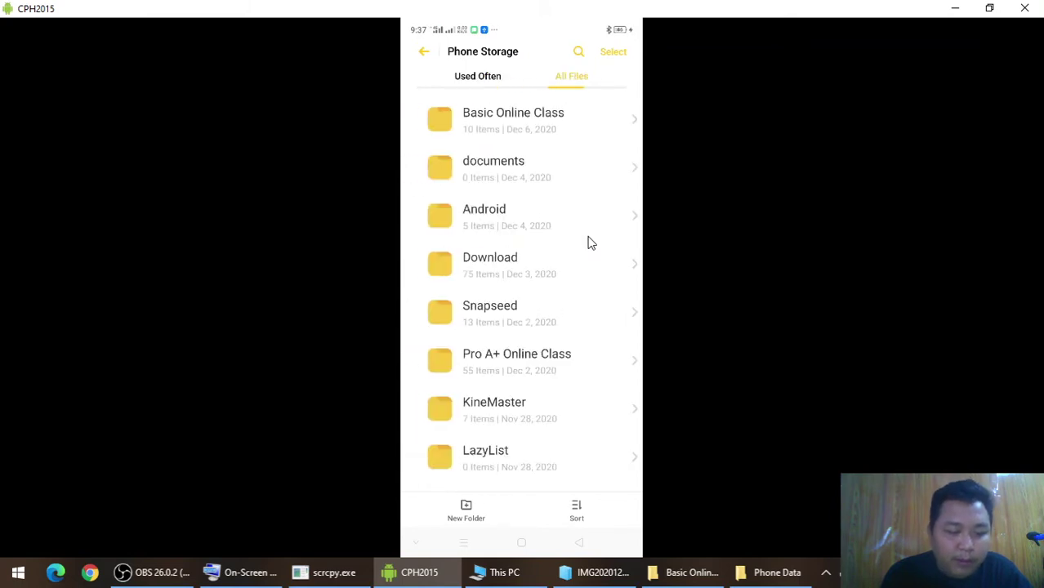
scroll(589, 242, "down", 3)
scroll(589, 242, "down", 10)
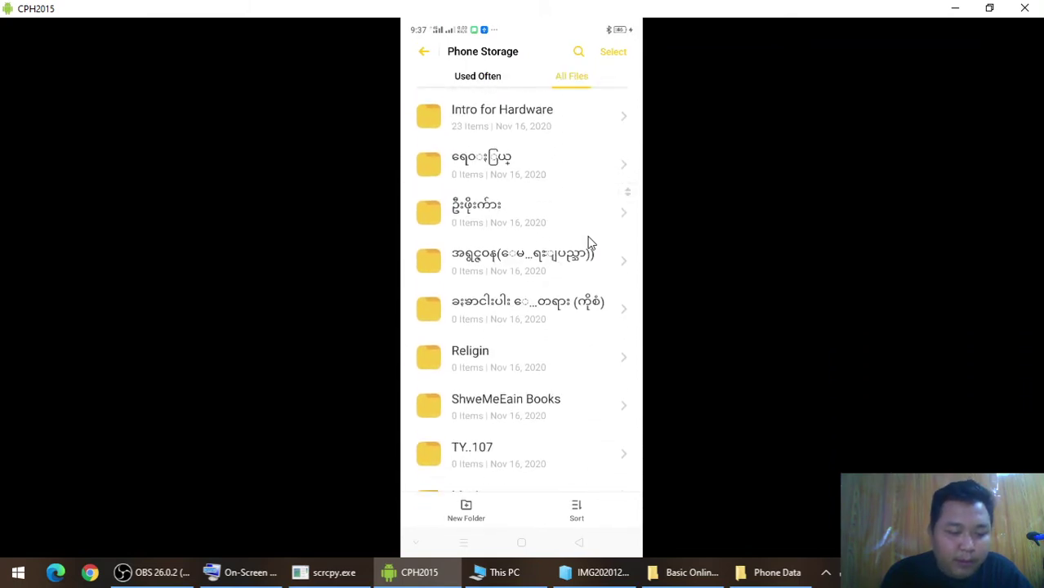
scroll(589, 242, "up", 3)
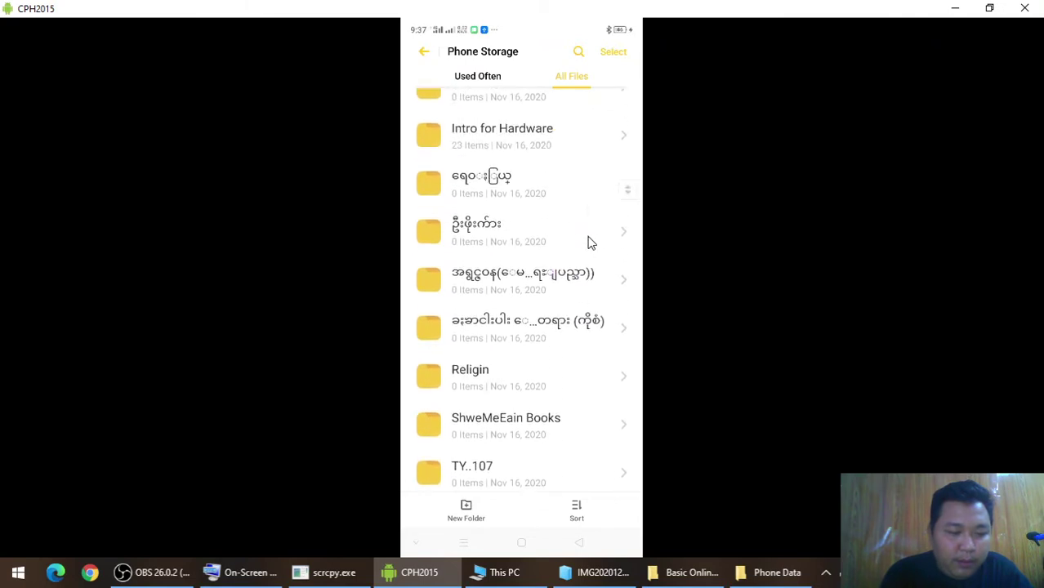
scroll(588, 243, "down", 3)
scroll(590, 243, "down", 2)
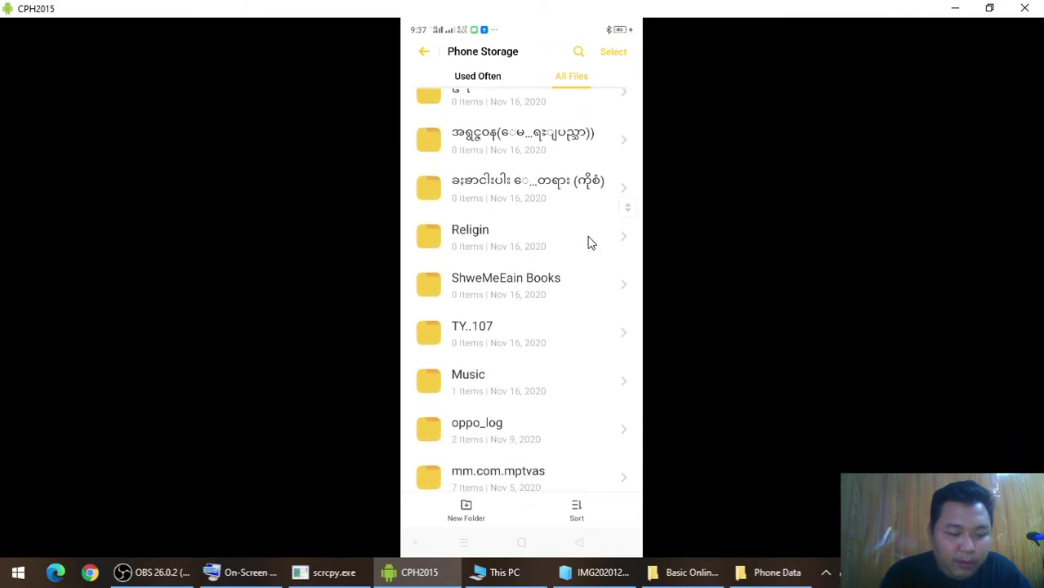
scroll(591, 242, "down", 5)
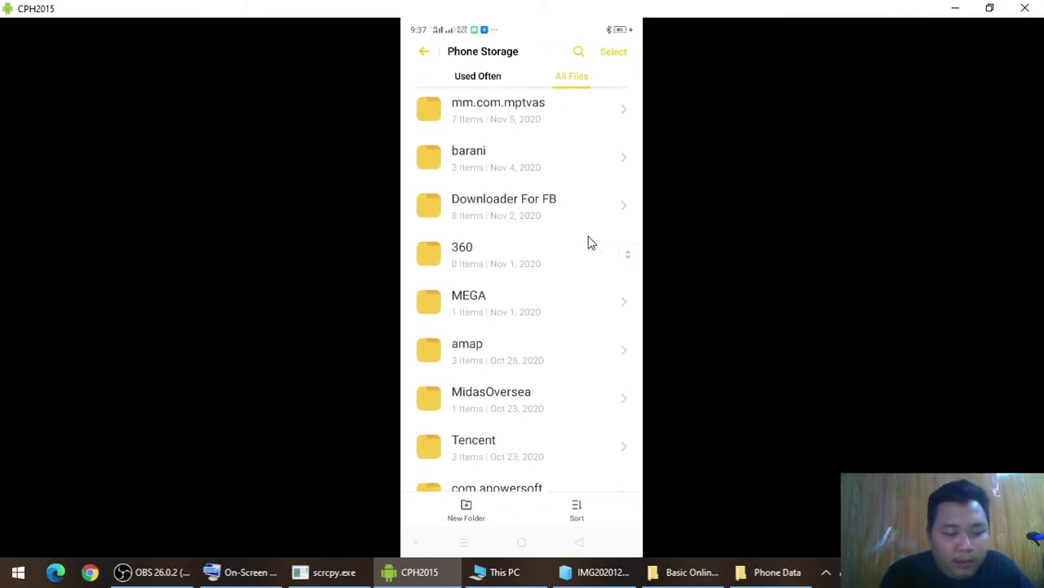
scroll(590, 242, "down", 5)
scroll(590, 243, "down", 5)
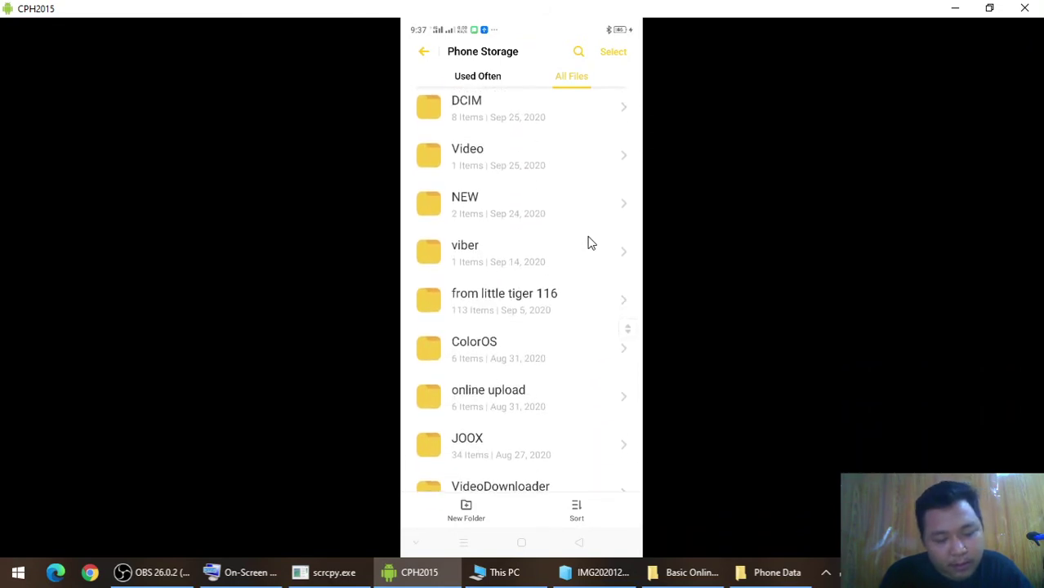
scroll(591, 243, "down", 3)
scroll(591, 242, "down", 10)
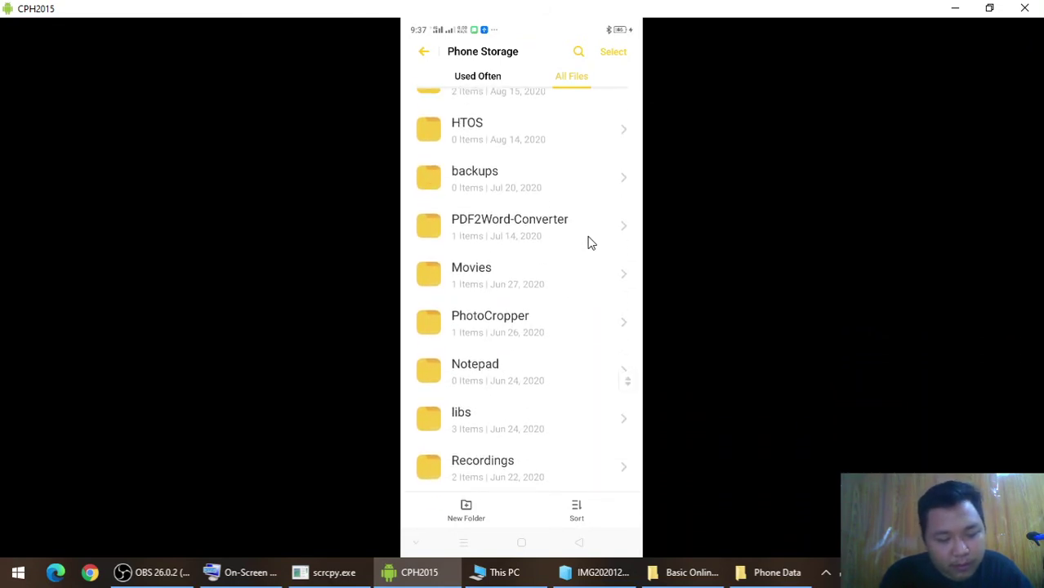
scroll(591, 243, "down", 5)
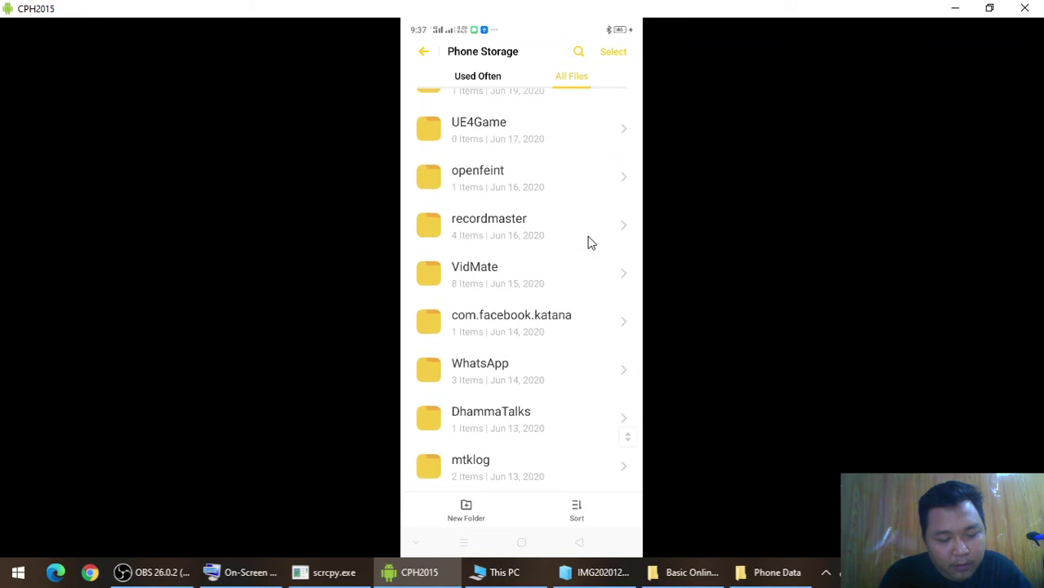
middle_click(590, 242)
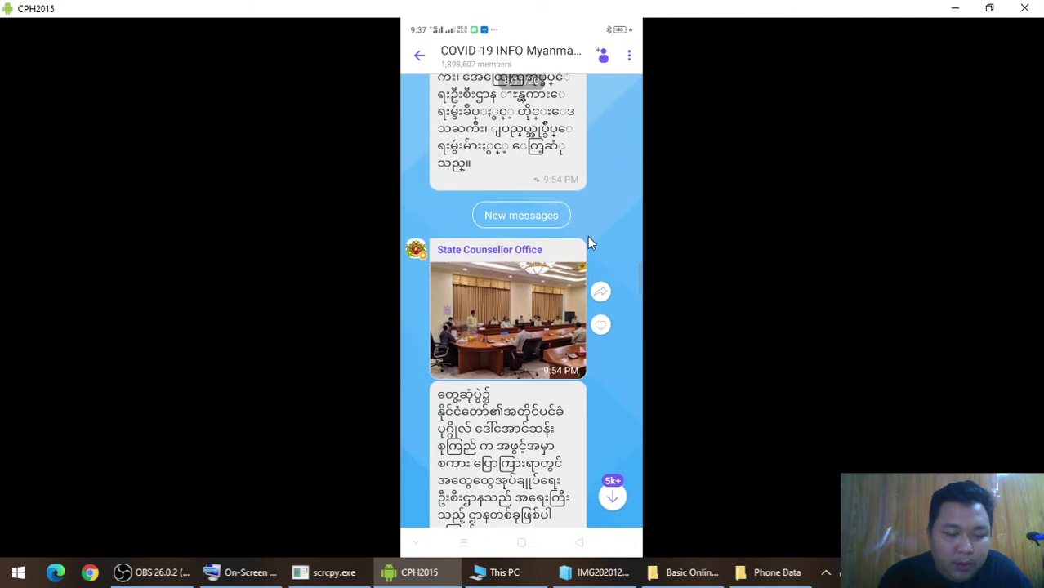
- Check the options of the State Counsellor Office photo in the COVID-19 INFO chat, view it full screen and return to the home screen
left_click(588, 239)
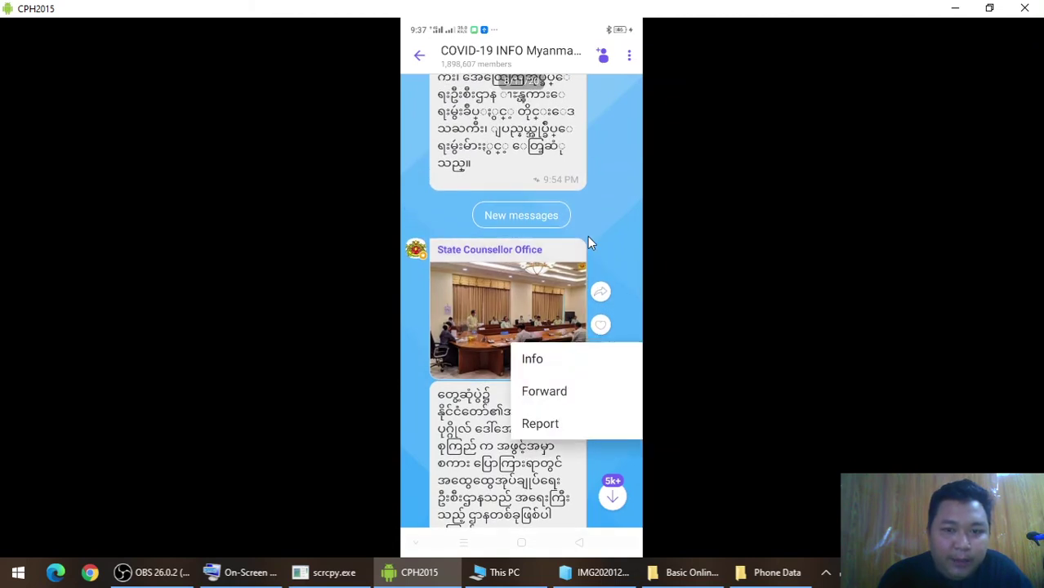
left_click(588, 238)
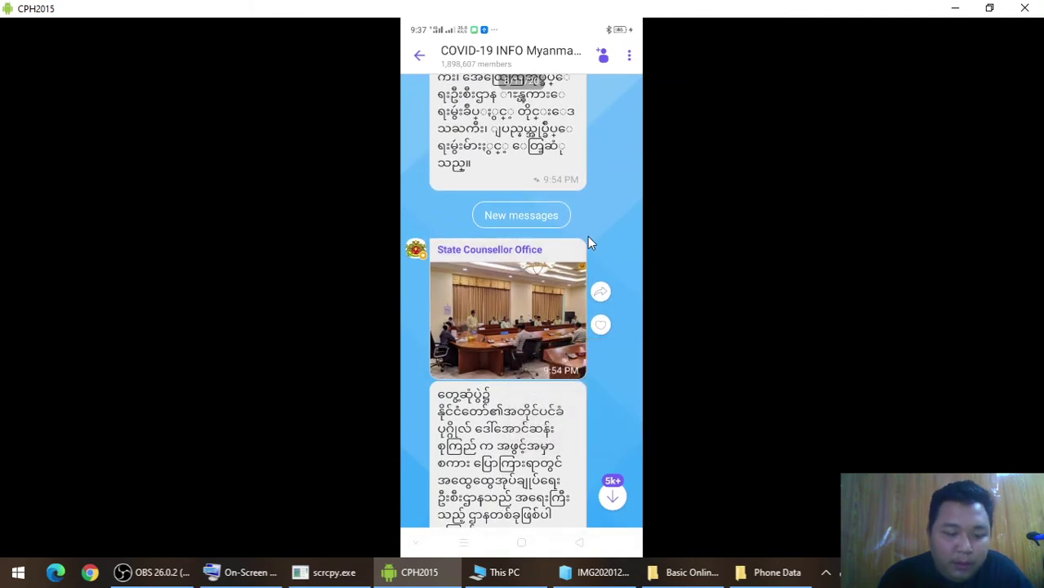
left_click(588, 238)
left_click(588, 238)
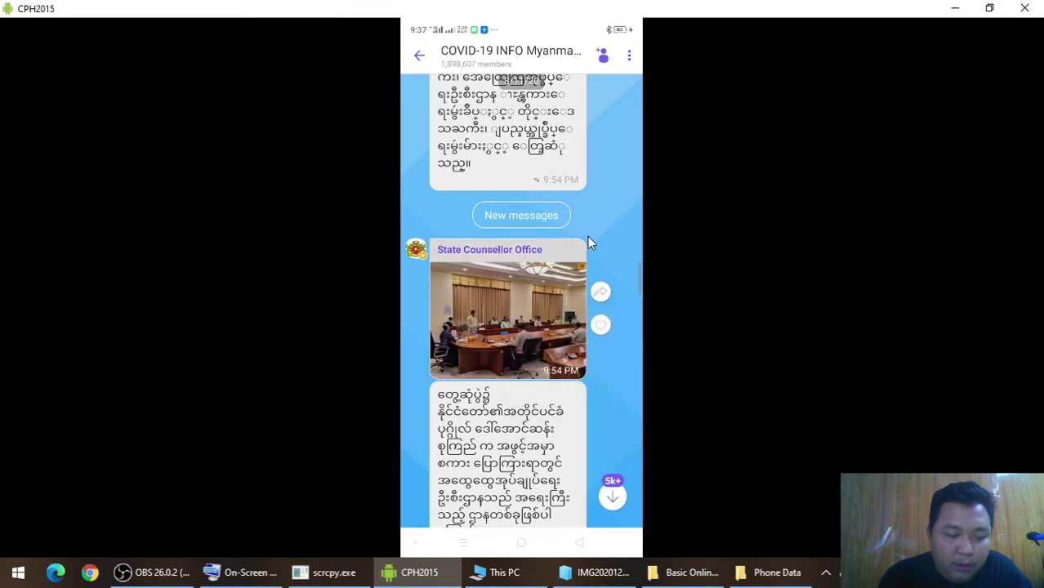
left_click(587, 239)
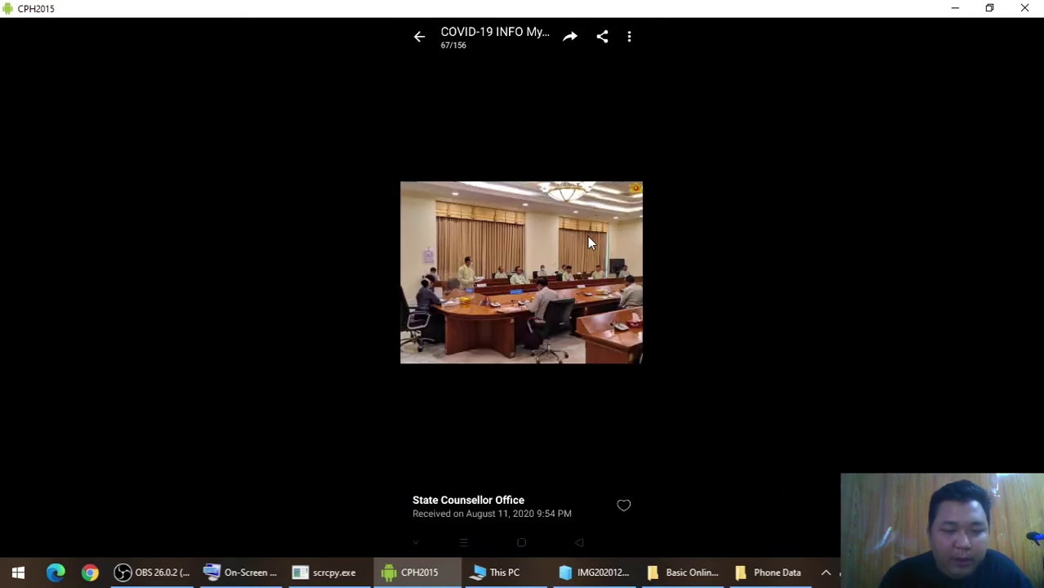
left_click(590, 243)
left_click(587, 238)
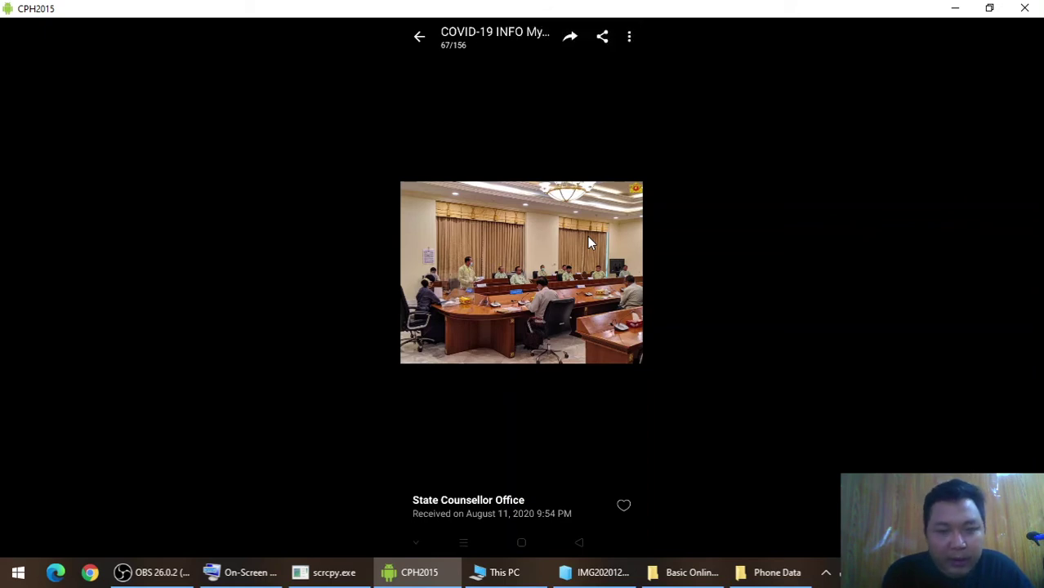
key("alt+h")
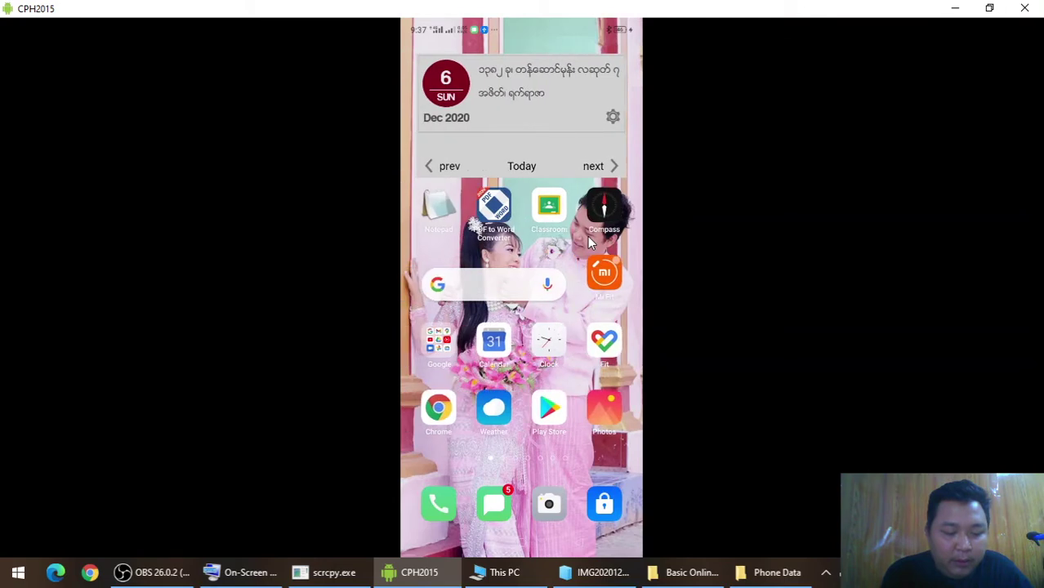
- Browse the phone gallery's albums and view the file details of the IMG-c54c5c0a92ad77bb604531ef9e37c77b-V photo, including its path
key("alt+b")
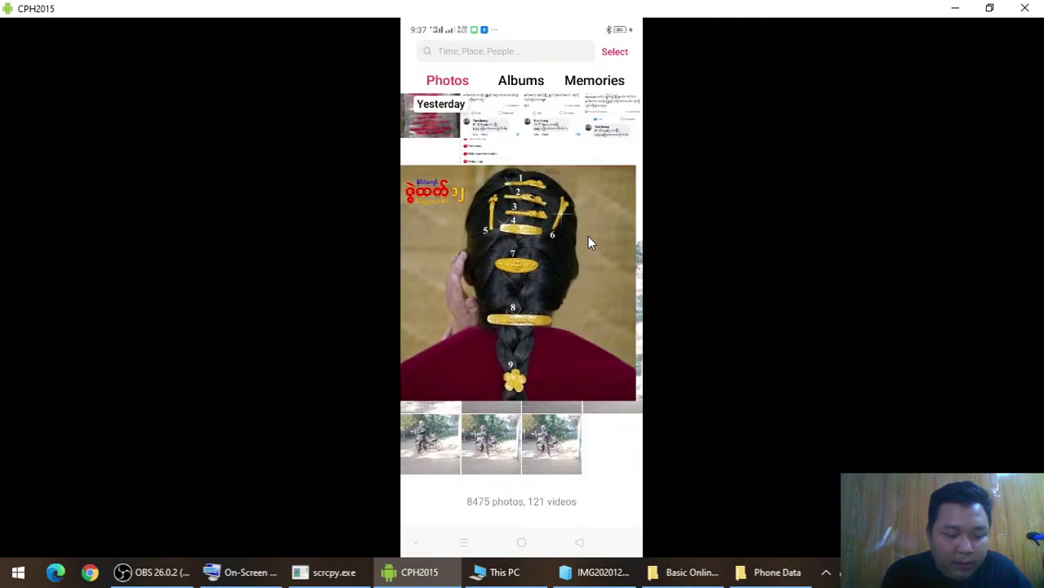
scroll(589, 243, "right", 2)
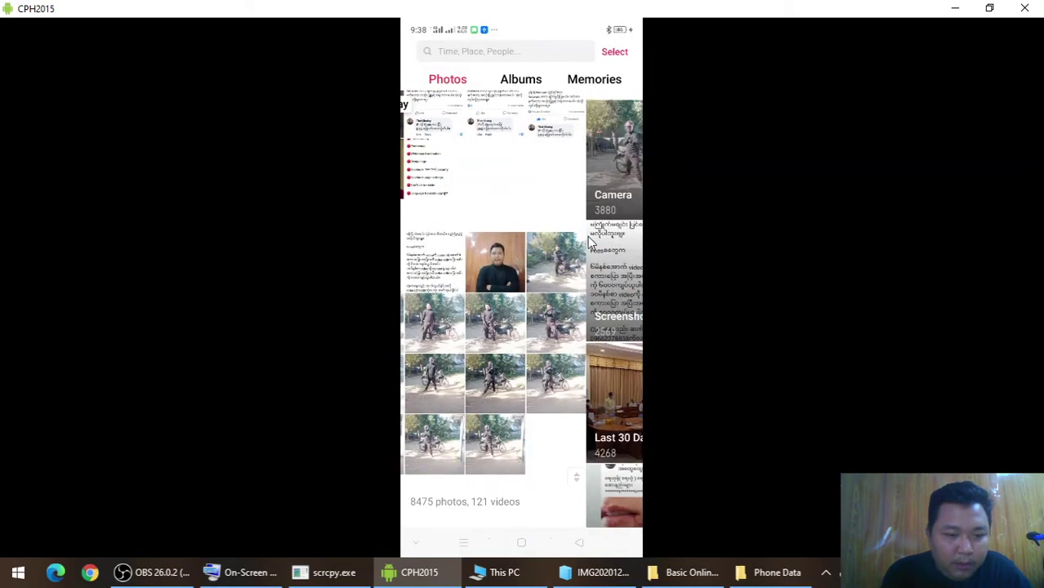
scroll(590, 242, "down", 3)
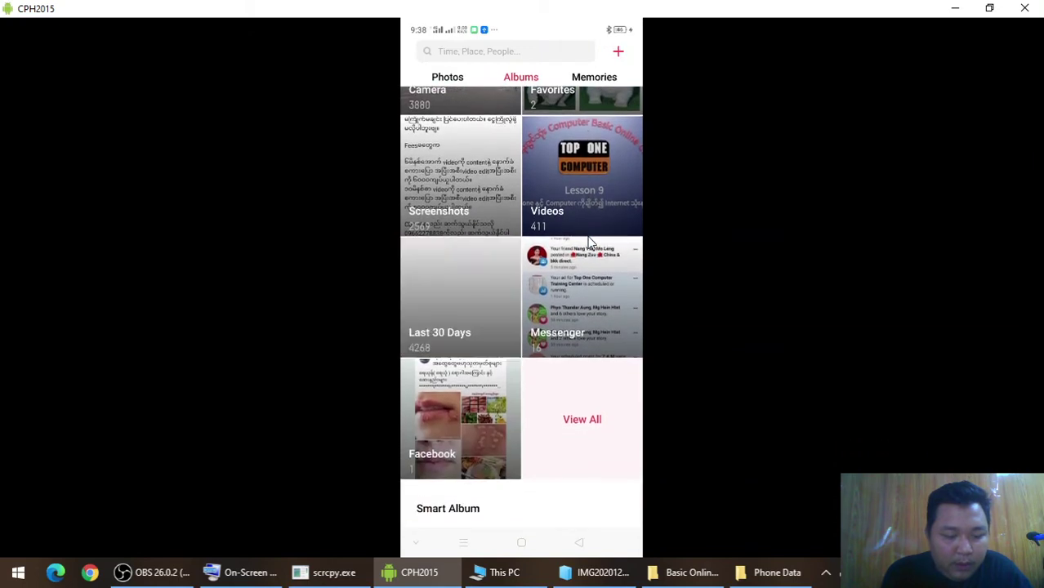
scroll(589, 243, "down", 3)
scroll(587, 236, "up", 4)
scroll(587, 236, "up", 2)
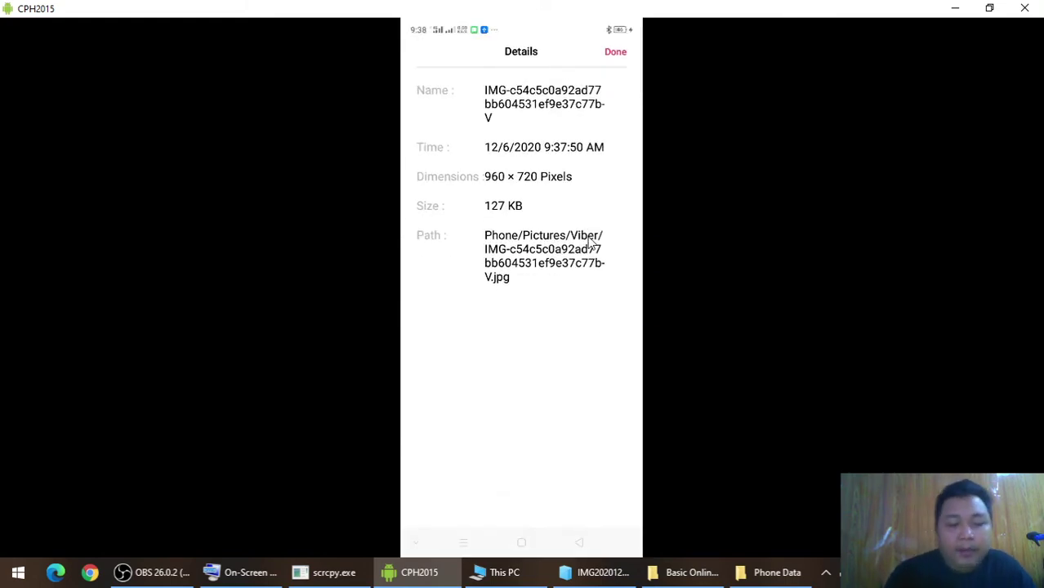
- Switch from the phone mirror to File Explorer, maximize the window and open the OPPO A31's internal shared storage
left_click(954, 8)
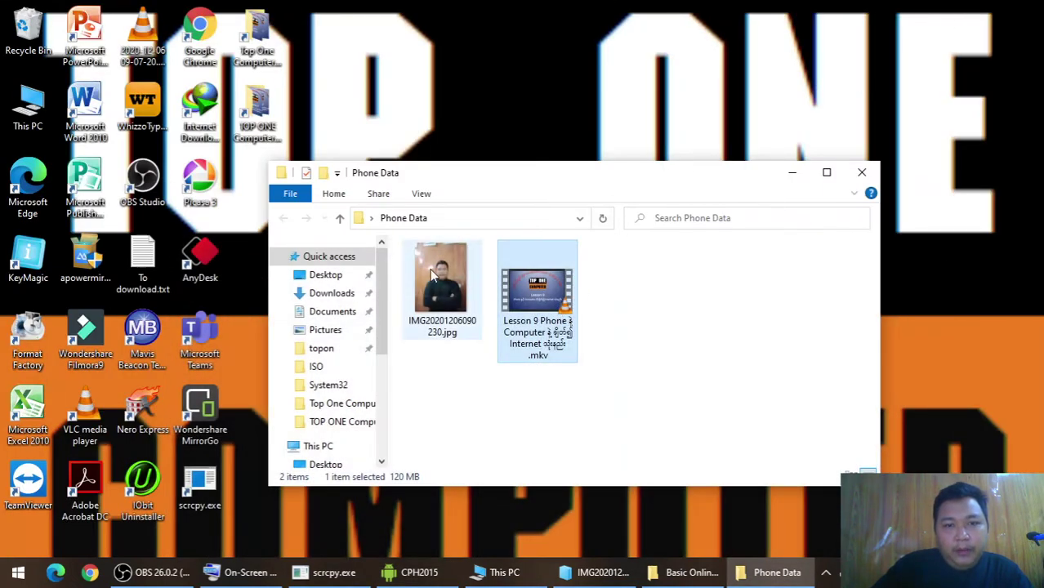
left_click(322, 446)
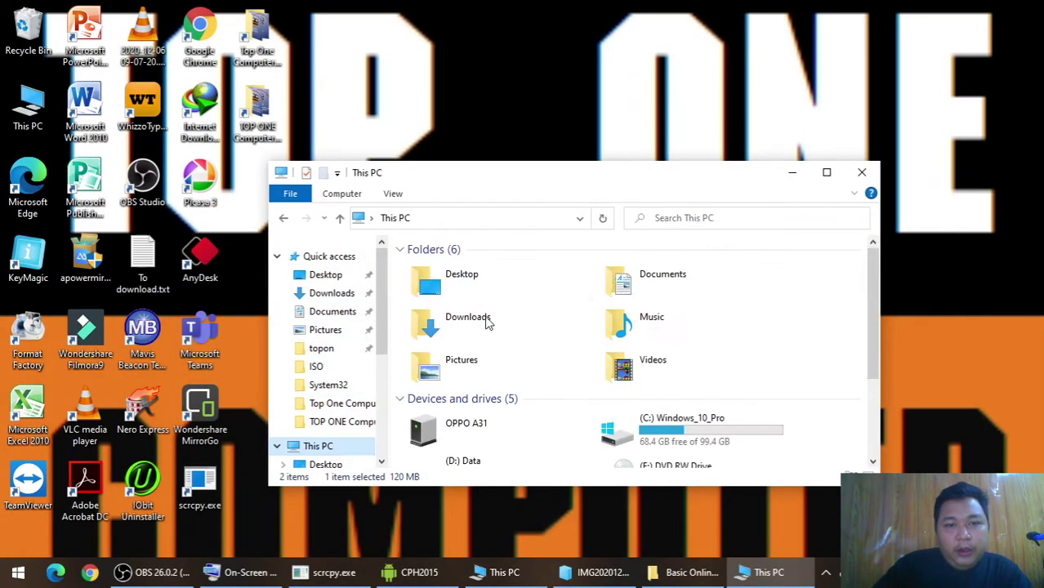
left_click(826, 173)
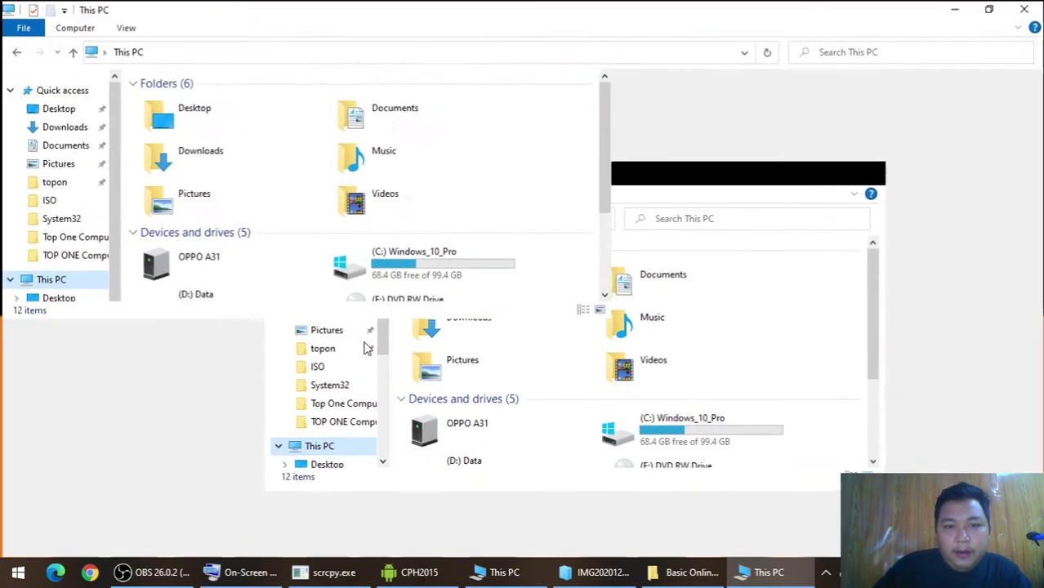
double_click(208, 215)
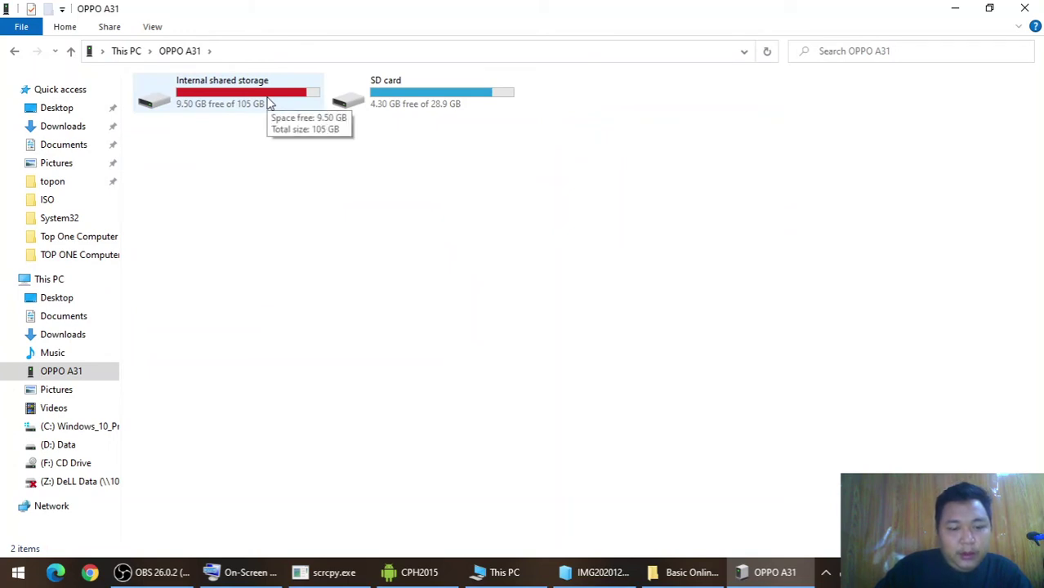
left_click(432, 574)
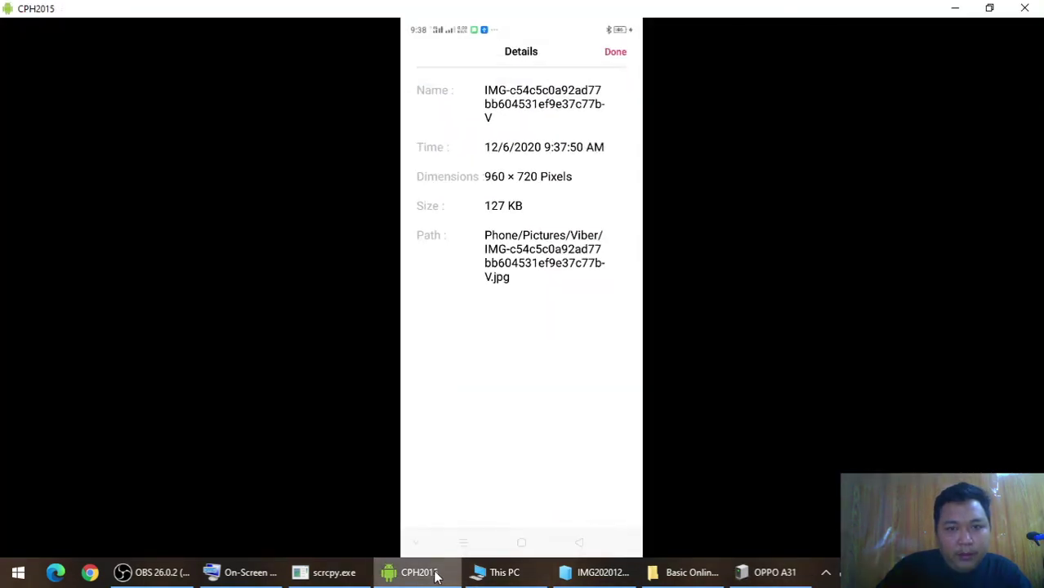
left_click(435, 576)
left_click(300, 113)
double_click(300, 112)
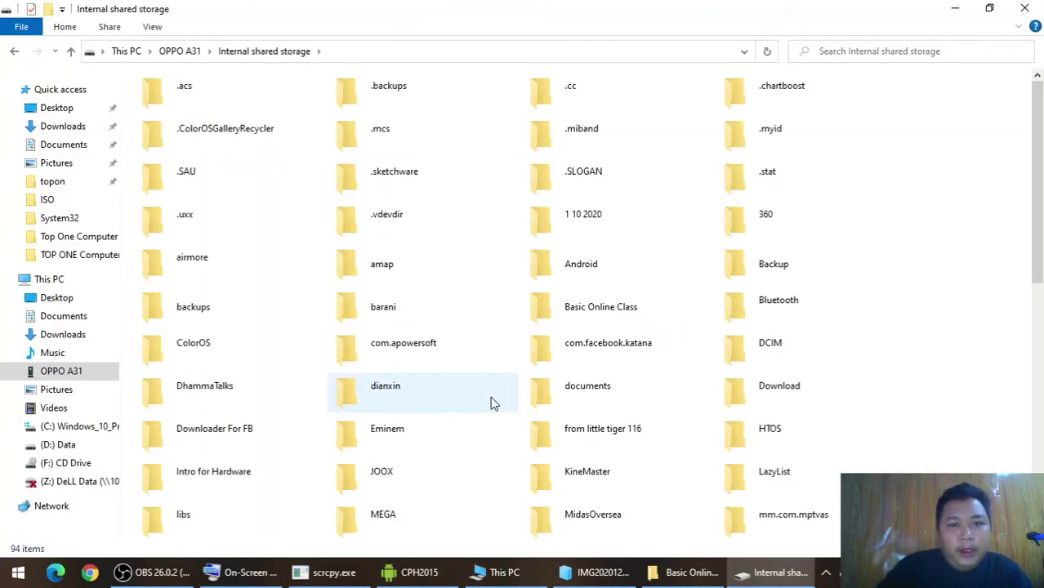
- Open the Viber folder inside the phone's Pictures folder, checking it against the photo path on the CPH2015 mirror
scroll(507, 417, "down", 2)
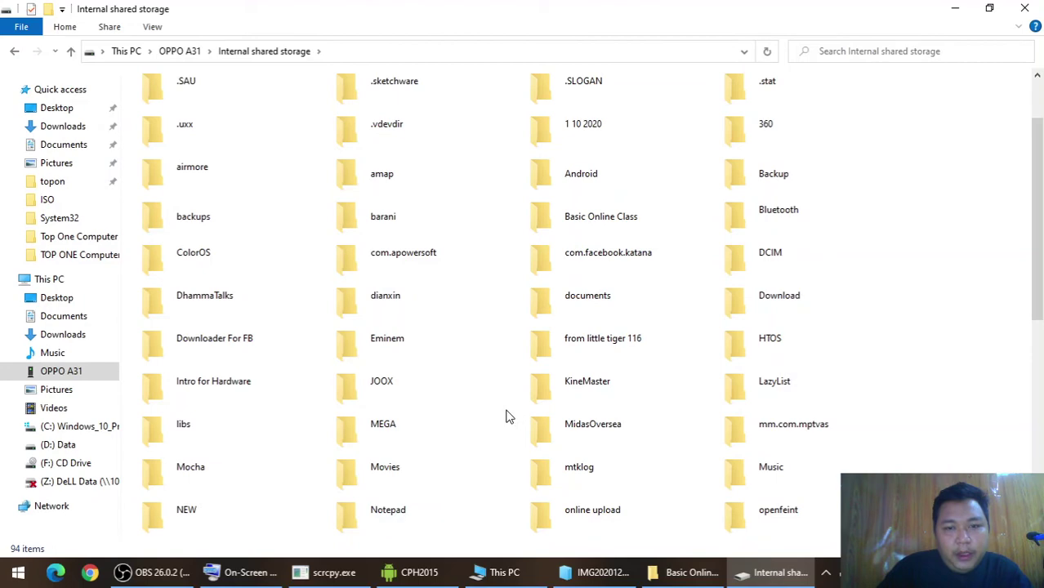
scroll(506, 417, "down", 3)
left_click(800, 433)
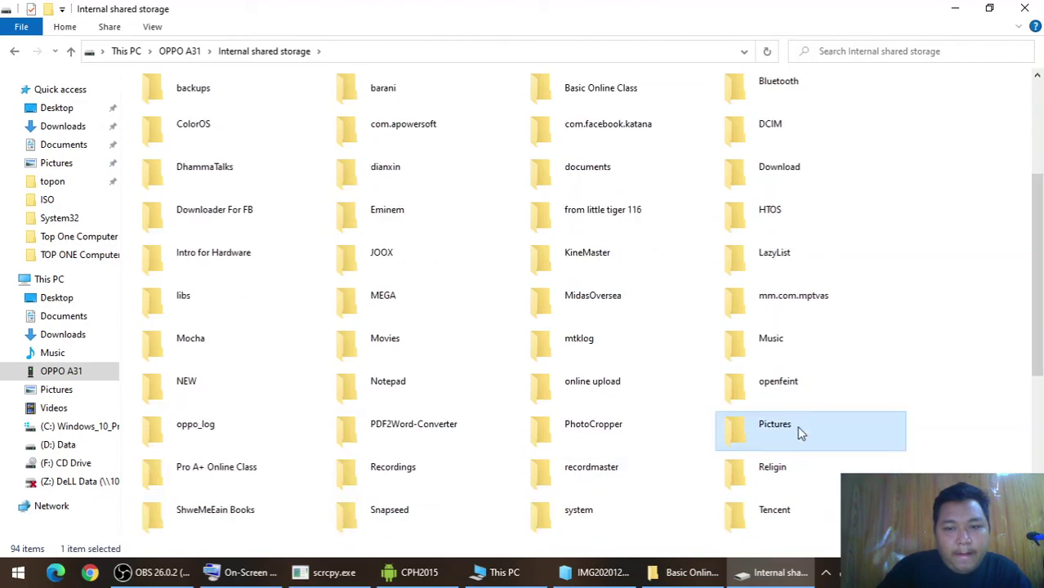
double_click(800, 432)
left_click(447, 574)
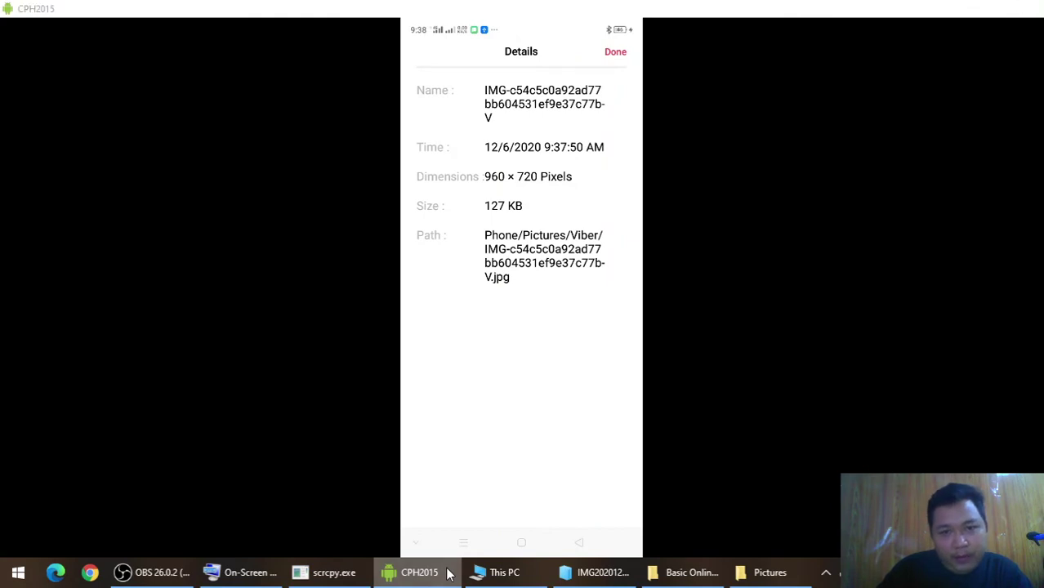
left_click(448, 574)
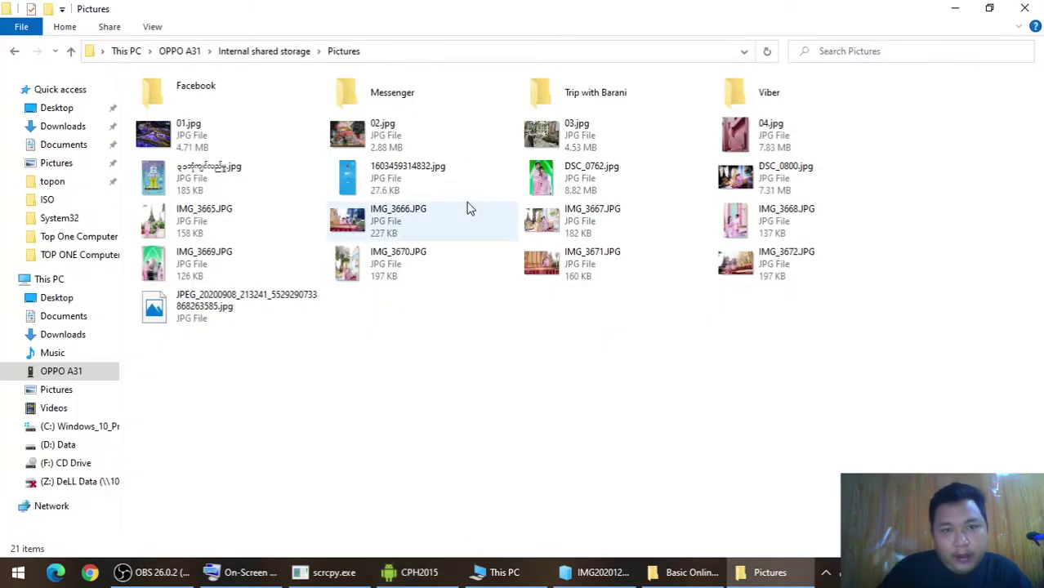
double_click(806, 107)
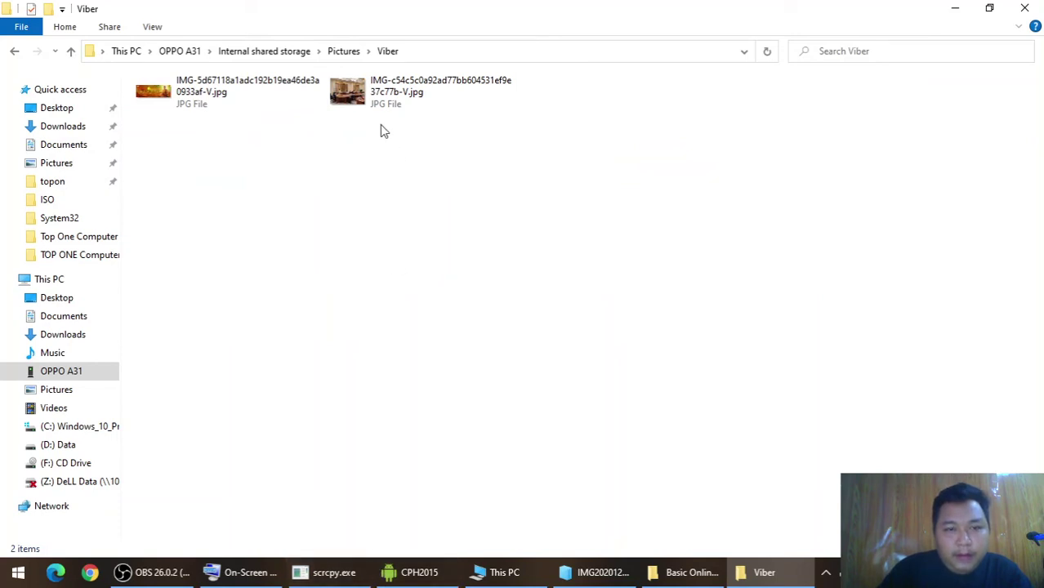
- Preview the photo IMG-c54c5c0a92ad77bb604531ef9e37c77b-V.jpg from the Viber folder and close the preview
left_click(395, 100)
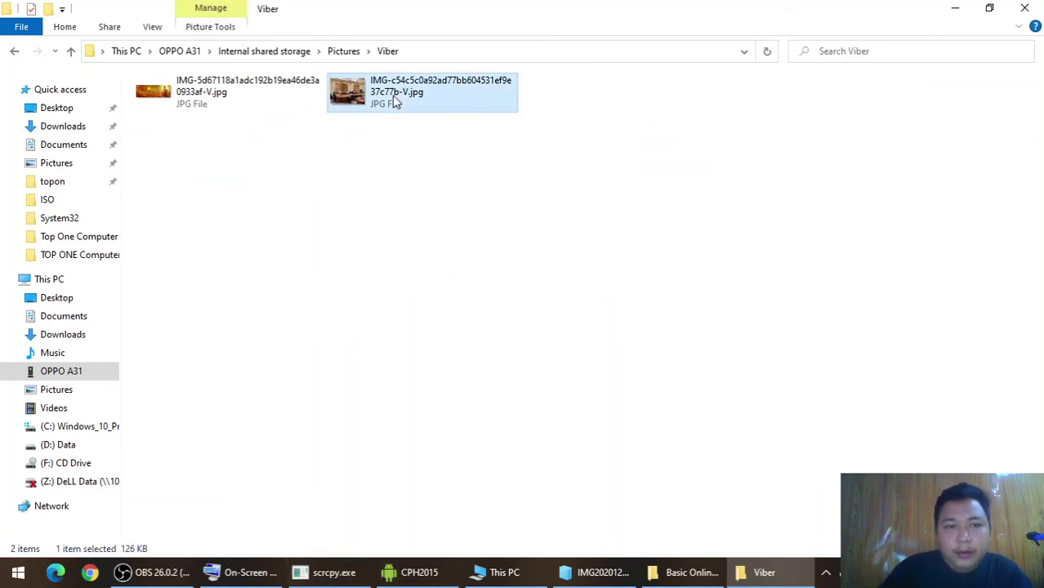
double_click(395, 100)
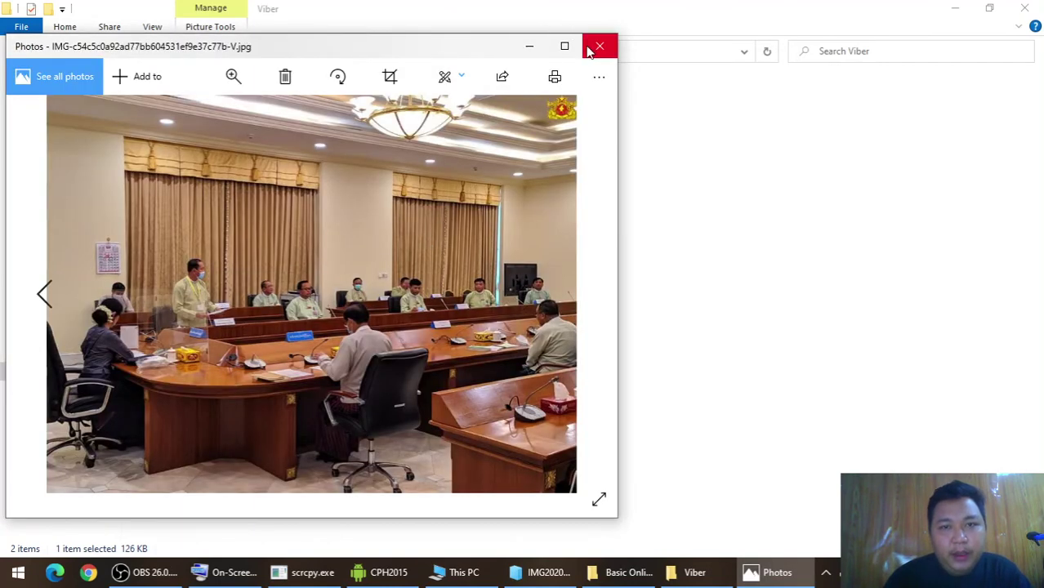
left_click(599, 45)
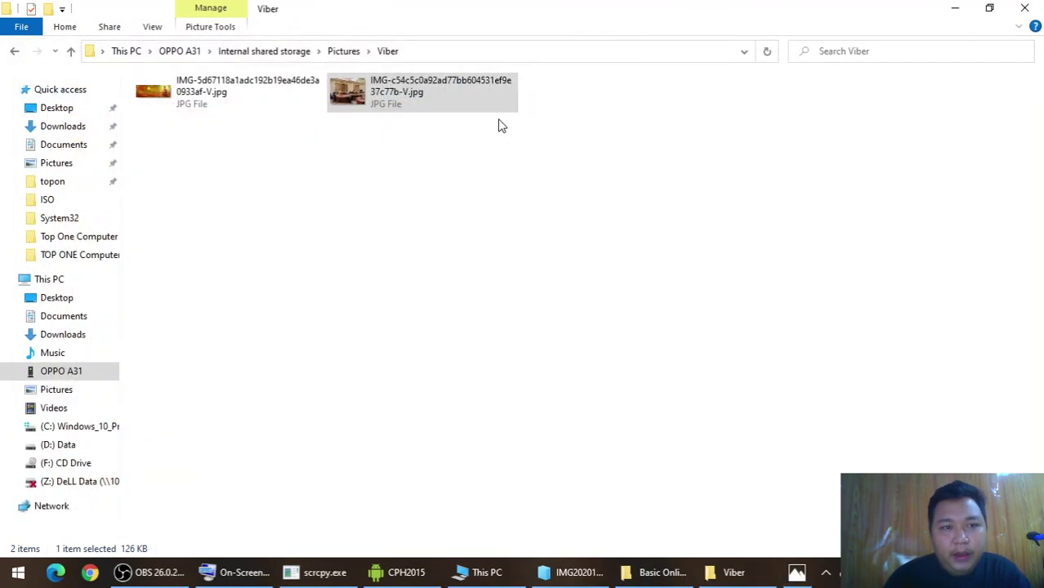
- Copy IMG-c54c5c0a92ad77bb604531ef9e37c77b-V.jpg from the Viber folder into the Phone Data folder on the desktop
right_click(471, 104)
left_click(508, 250)
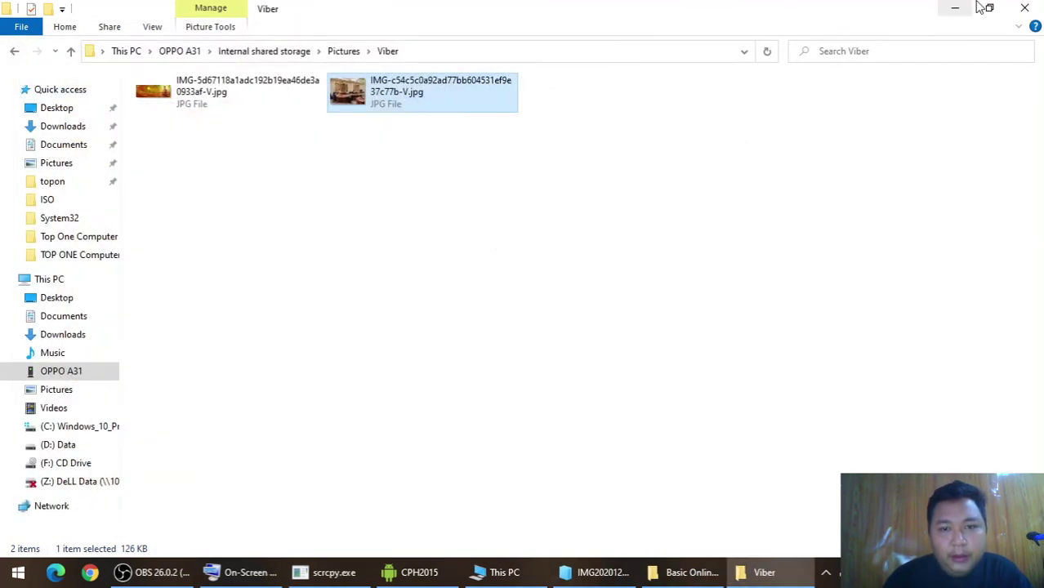
left_click(956, 8)
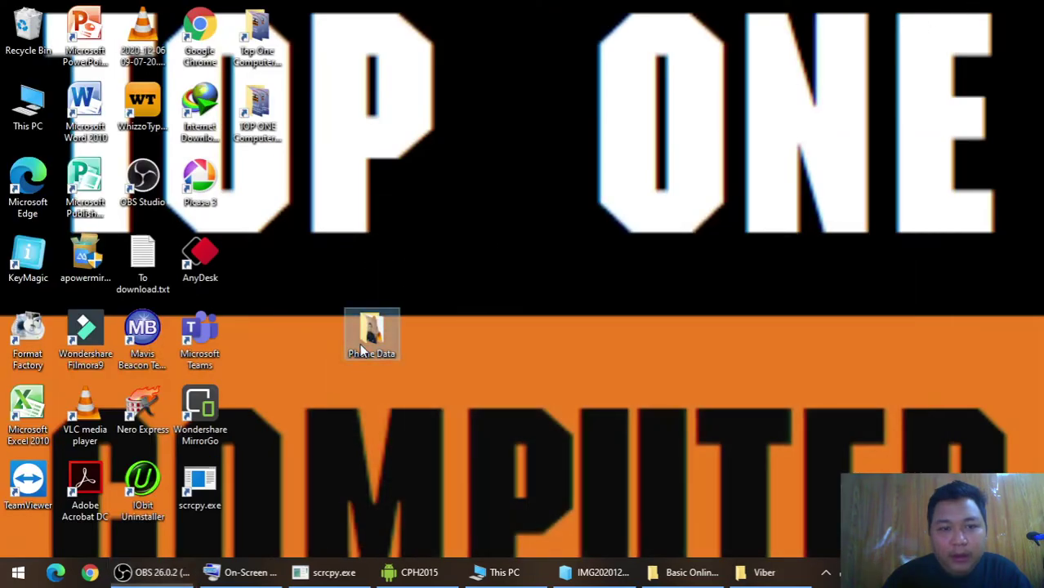
double_click(359, 338)
right_click(680, 331)
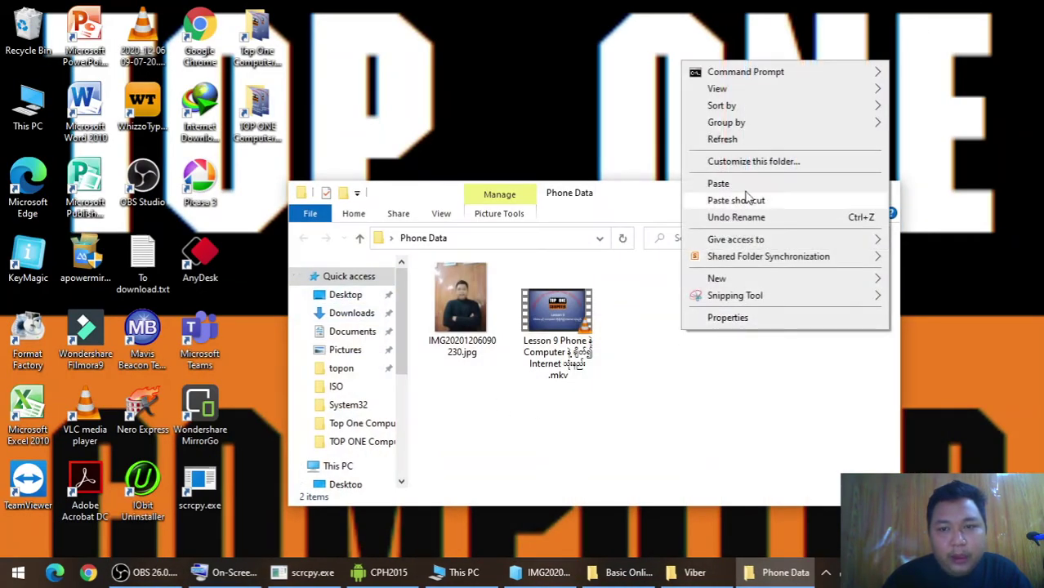
left_click(745, 182)
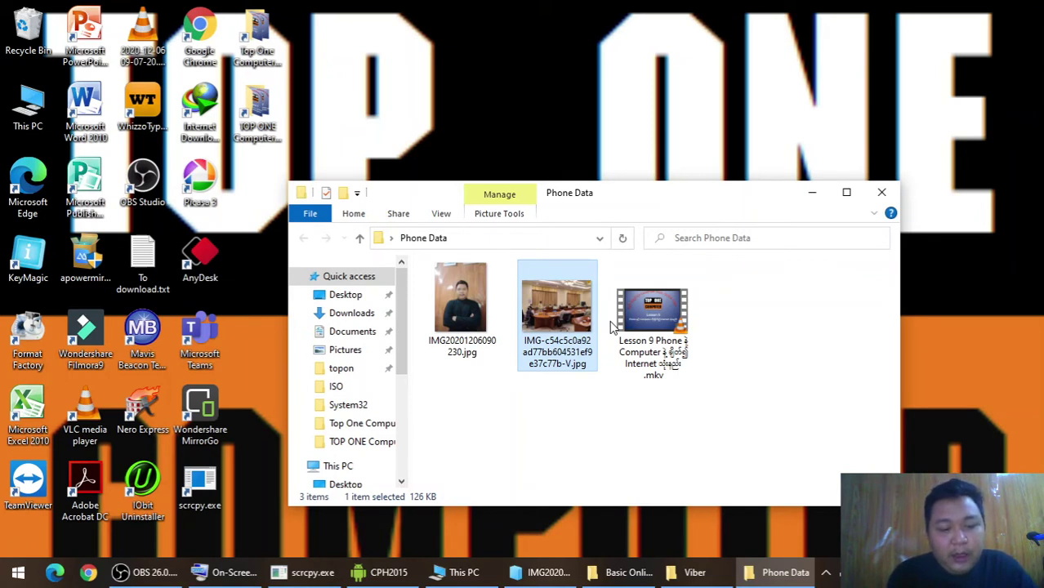
- Check the file path of the IMG_20201126_100838 photo on the CPH2015 mirror and open the Download folder in the OPPO A31's internal shared storage
left_click(400, 576)
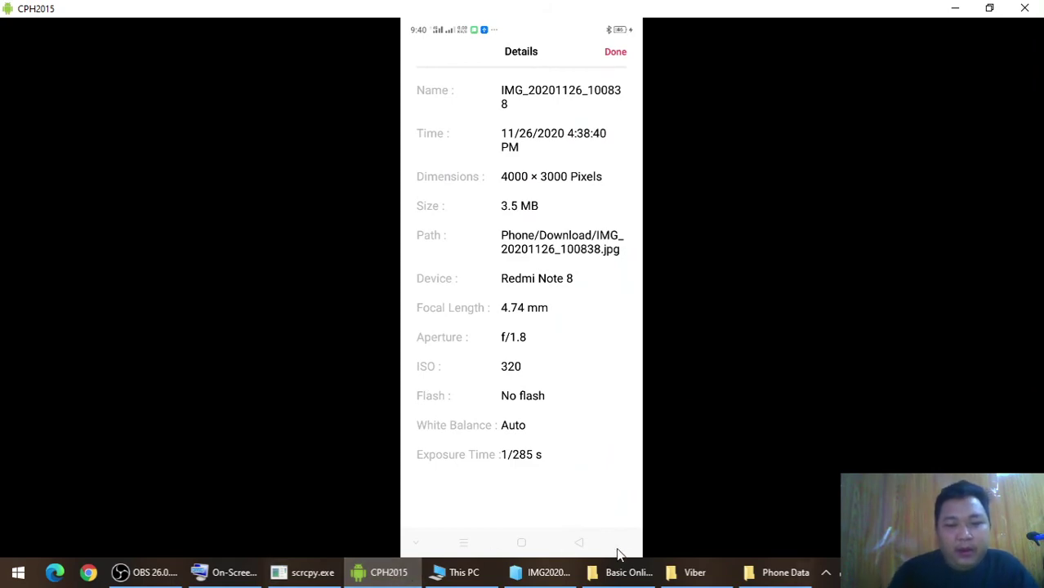
left_click(954, 7)
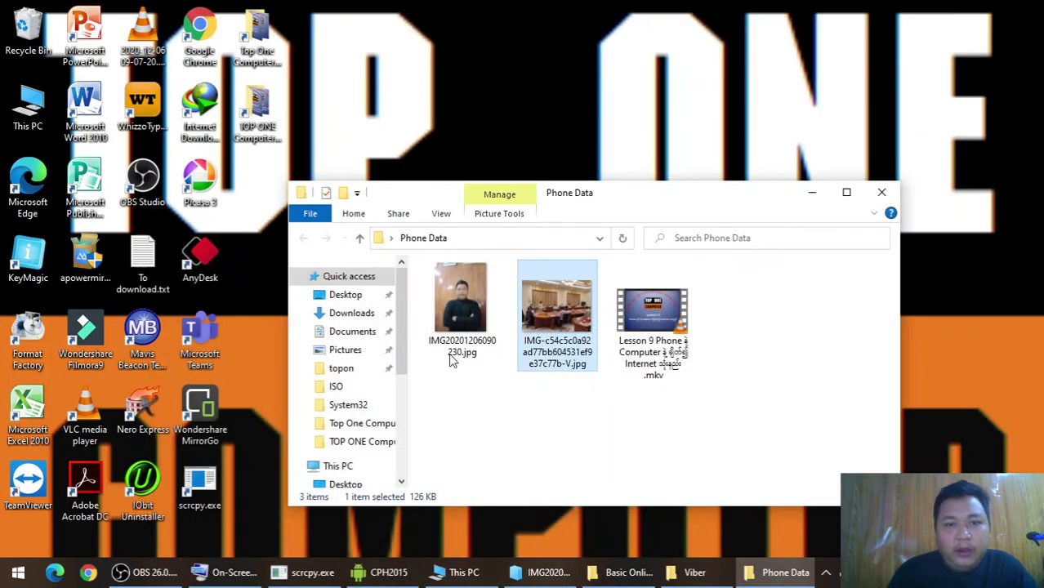
left_click(335, 465)
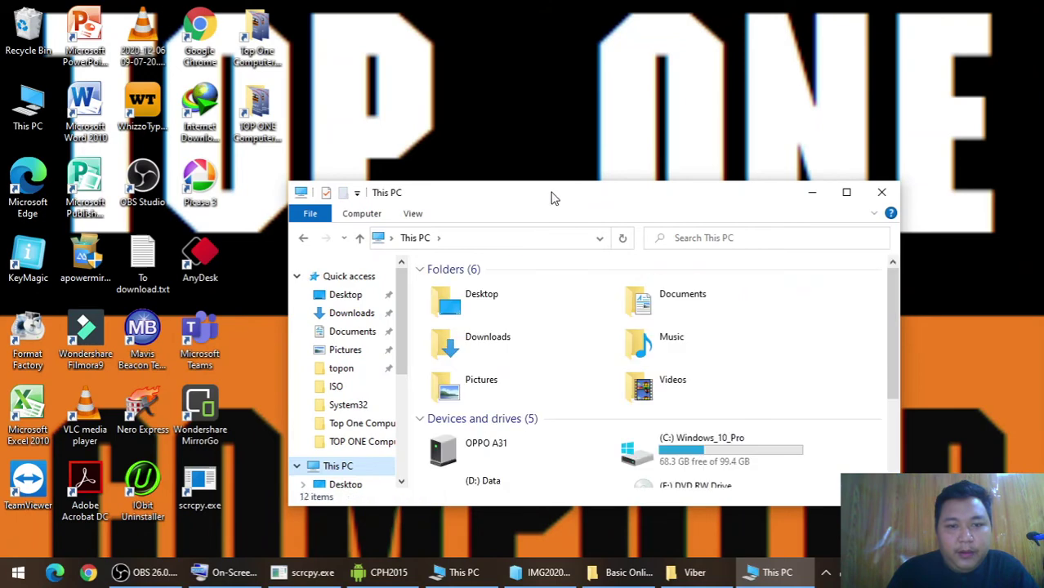
double_click(552, 194)
double_click(214, 223)
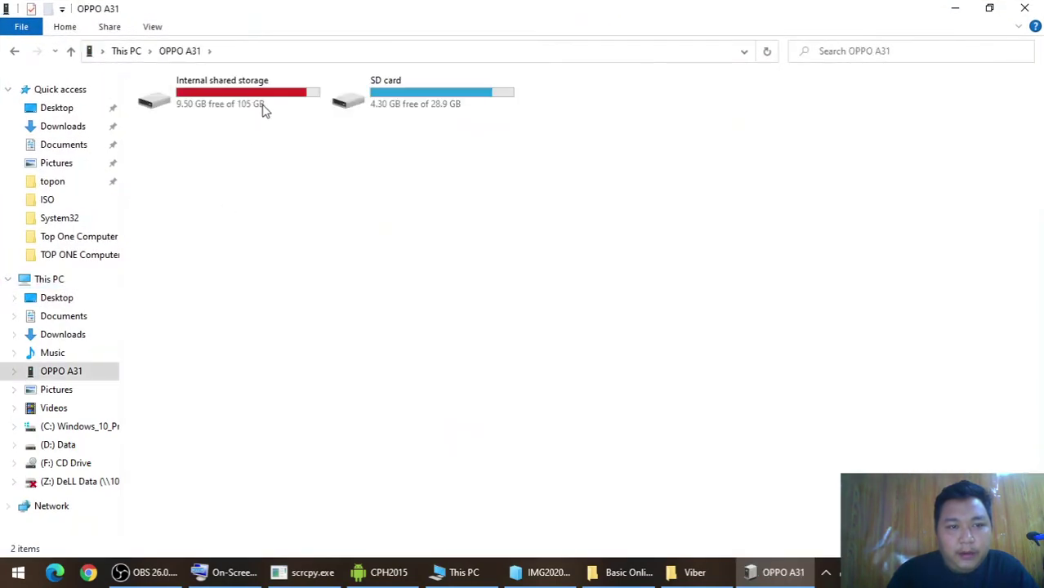
double_click(270, 97)
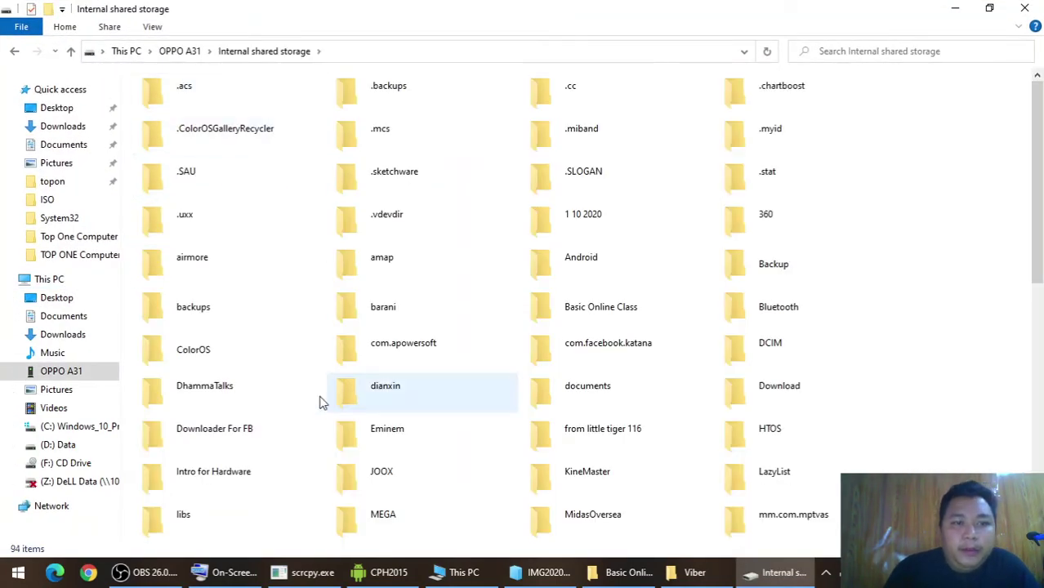
double_click(753, 384)
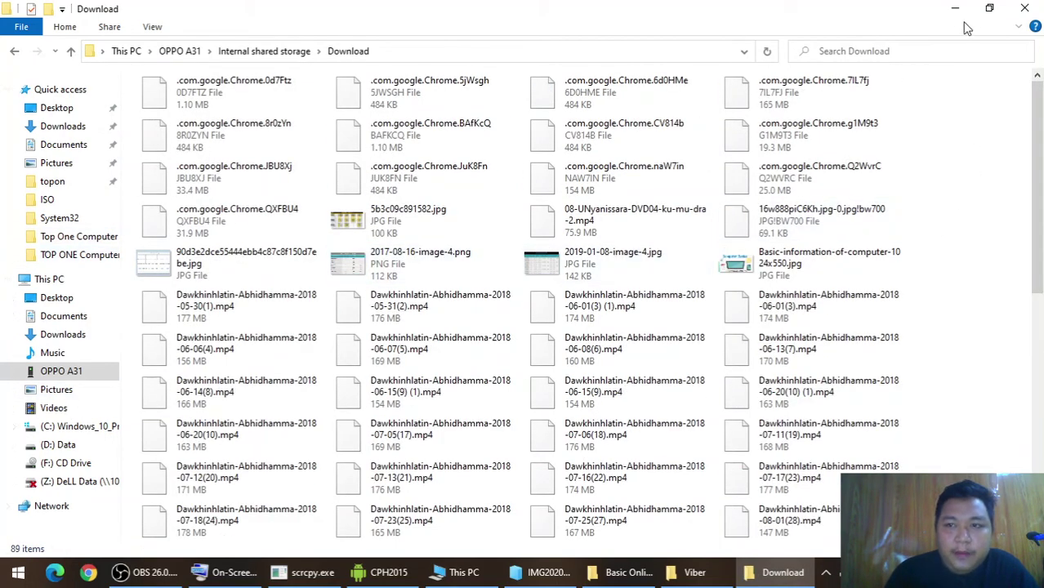
- Search the phone's Download folder for IMG-20201126, checking the photo name against the details on the CPH2015 mirror
left_click(963, 51)
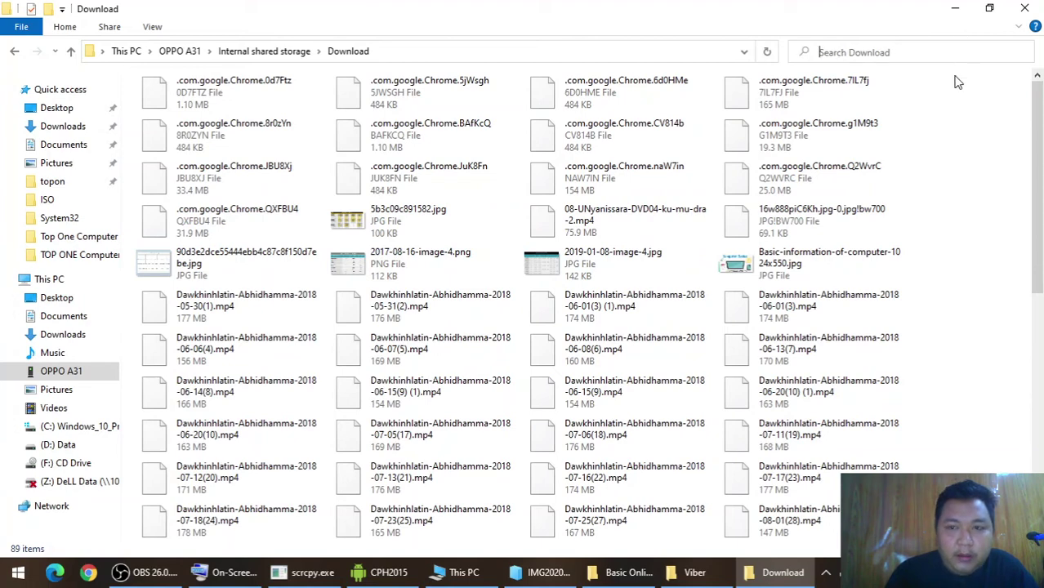
left_click(409, 572)
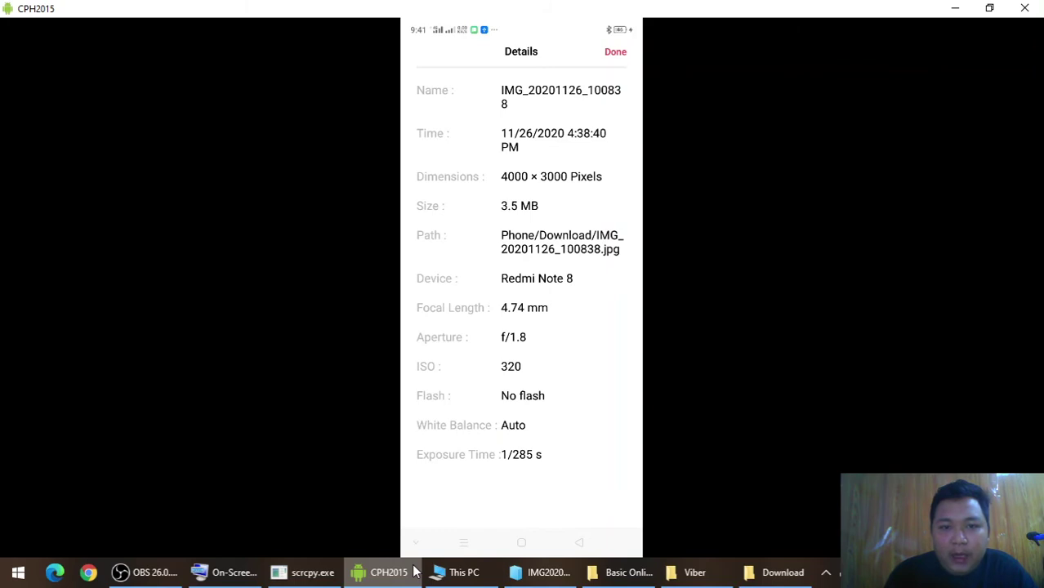
left_click(412, 572)
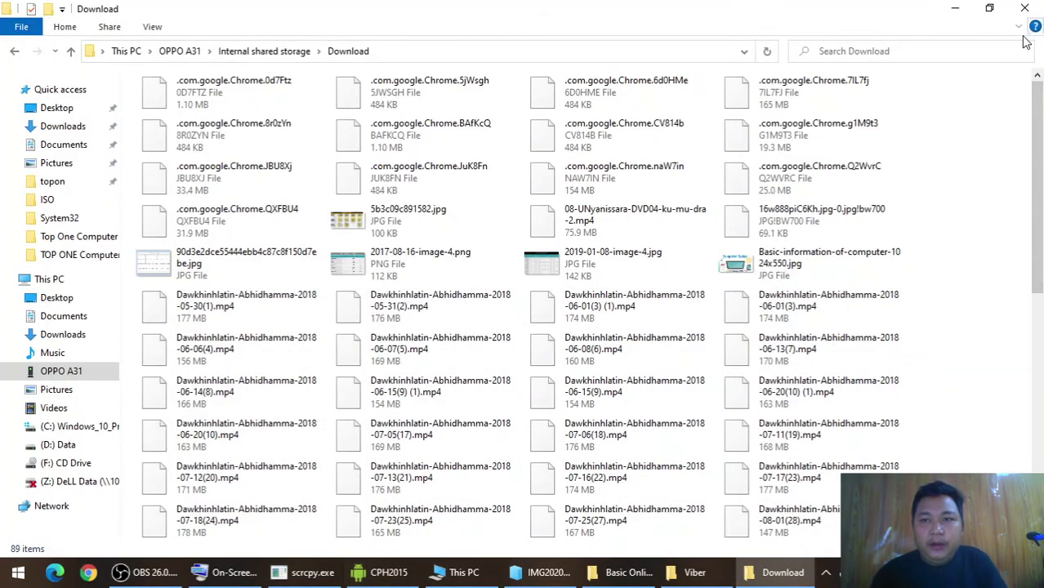
type("IMG-2020")
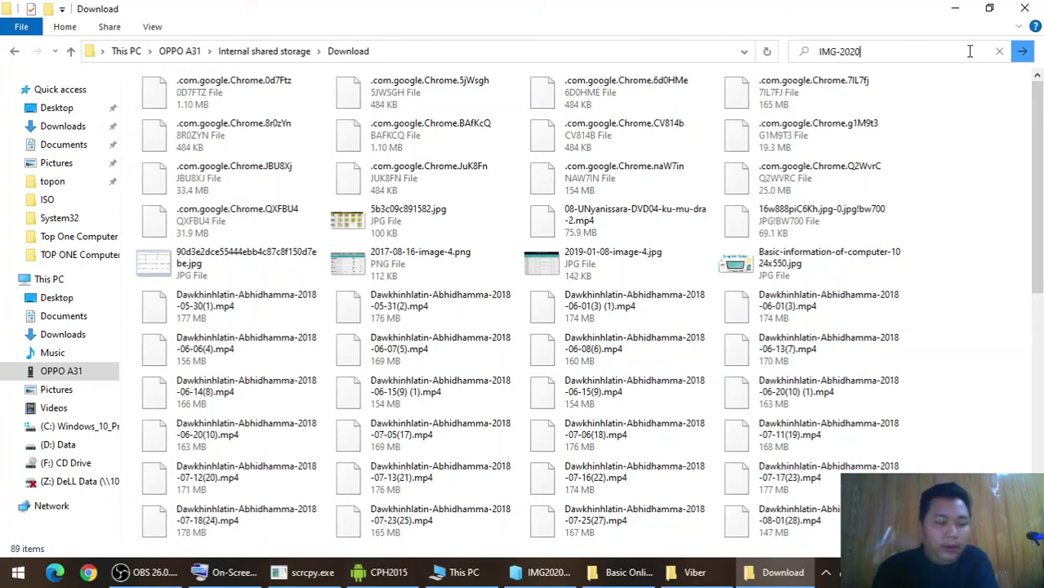
left_click(372, 574)
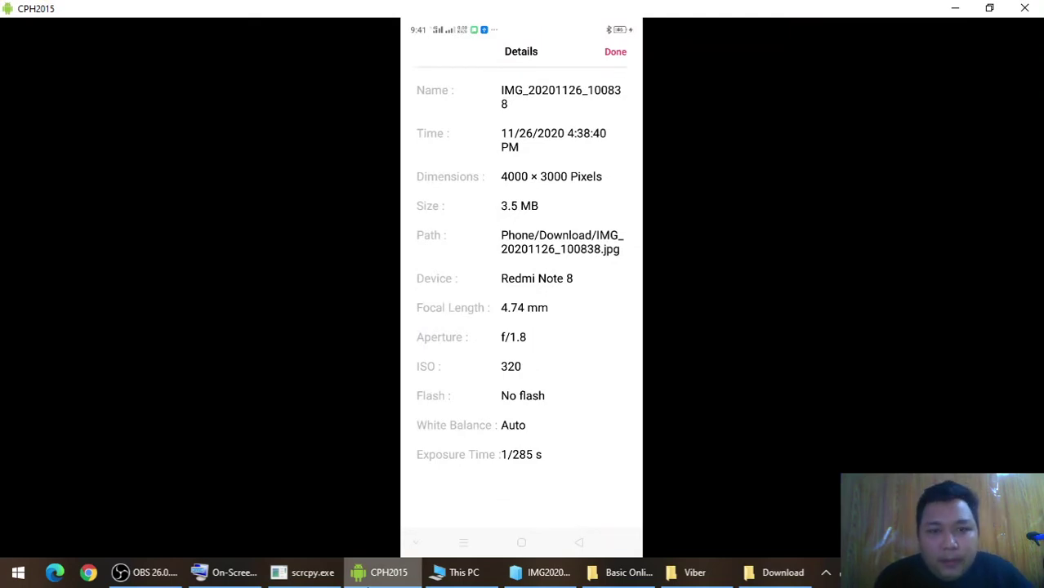
left_click(955, 8)
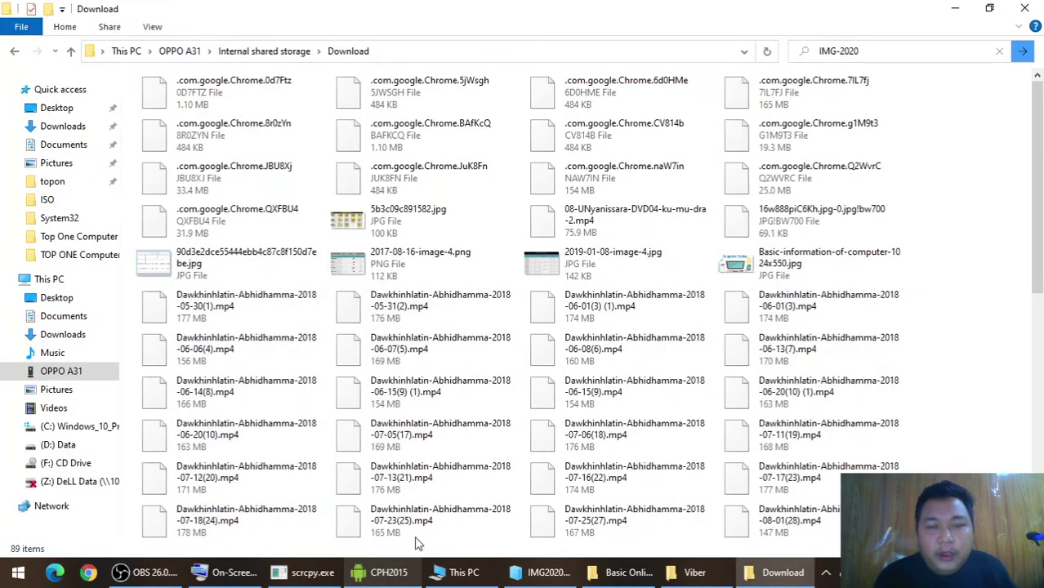
left_click(943, 50)
left_click(942, 51)
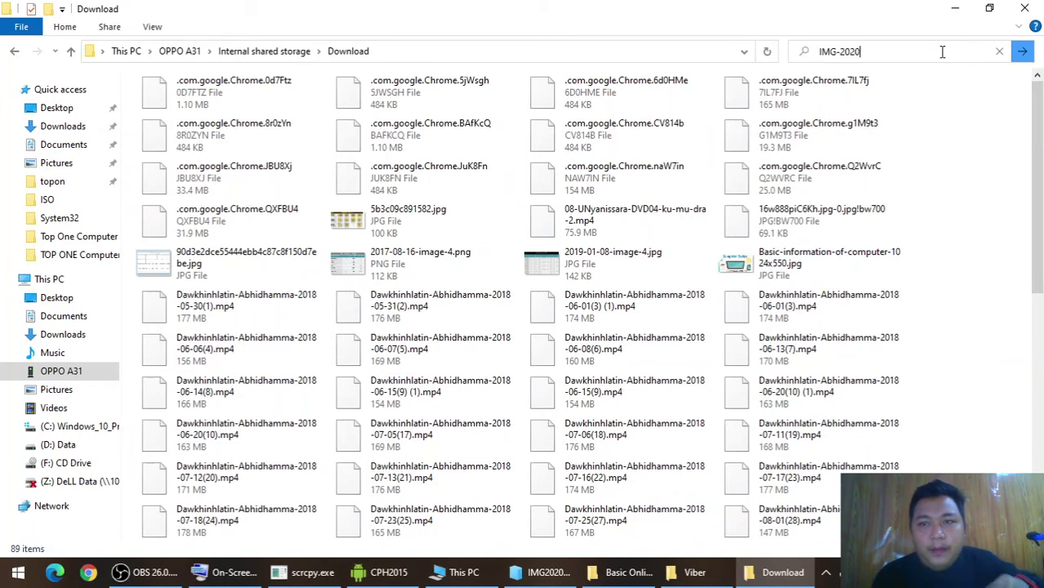
type("1126")
left_click(1022, 50)
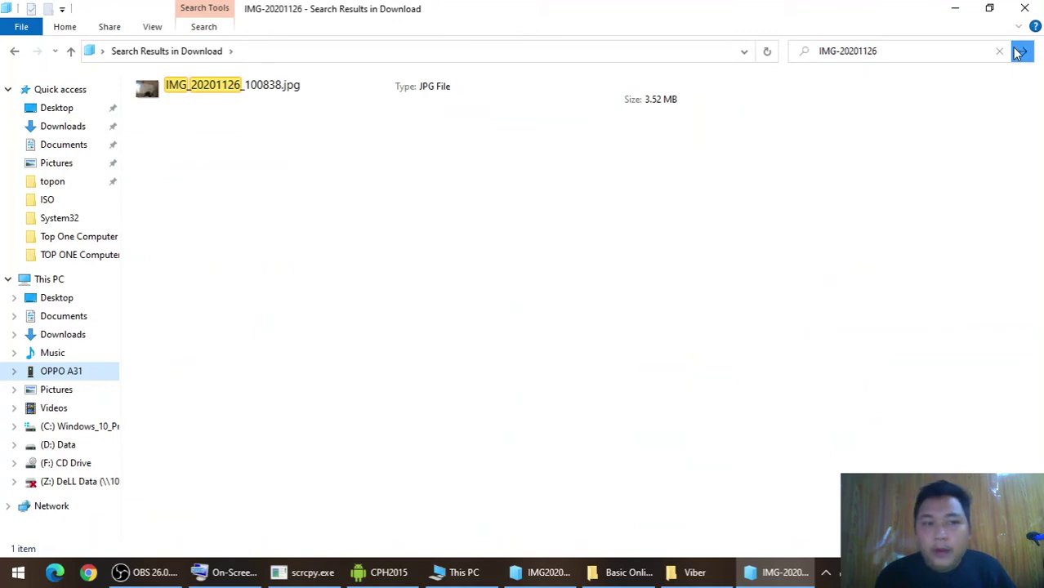
- Copy IMG_20201126_100838.jpg from the search results into the Phone Data folder on the desktop
left_click(308, 78)
right_click(308, 78)
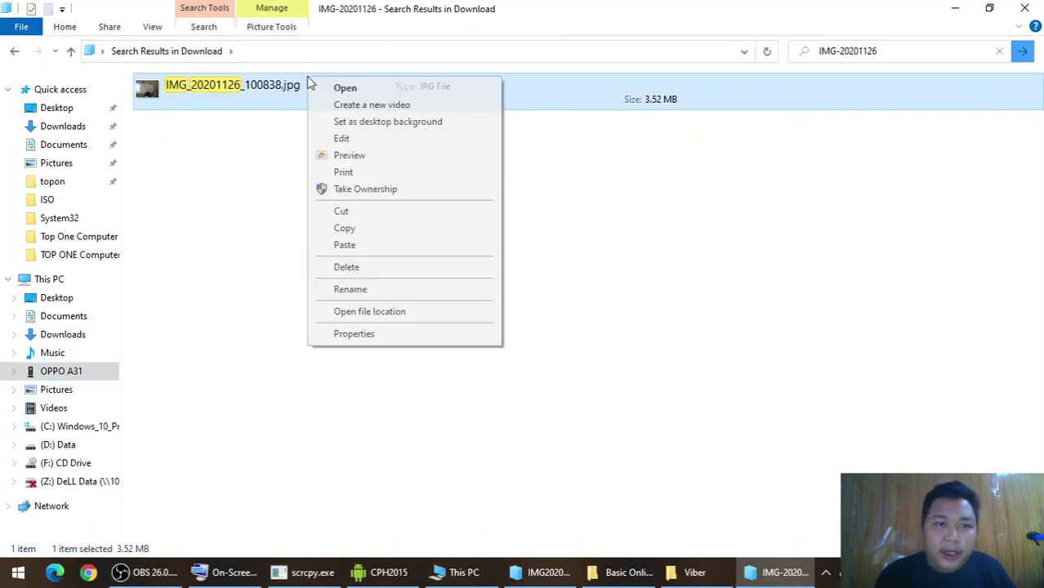
left_click(359, 229)
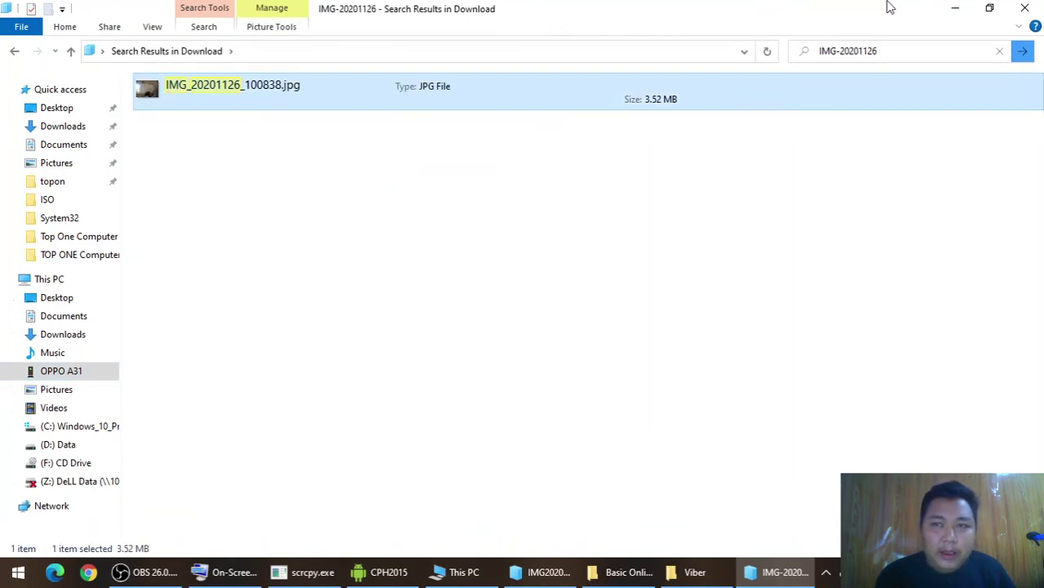
left_click(953, 8)
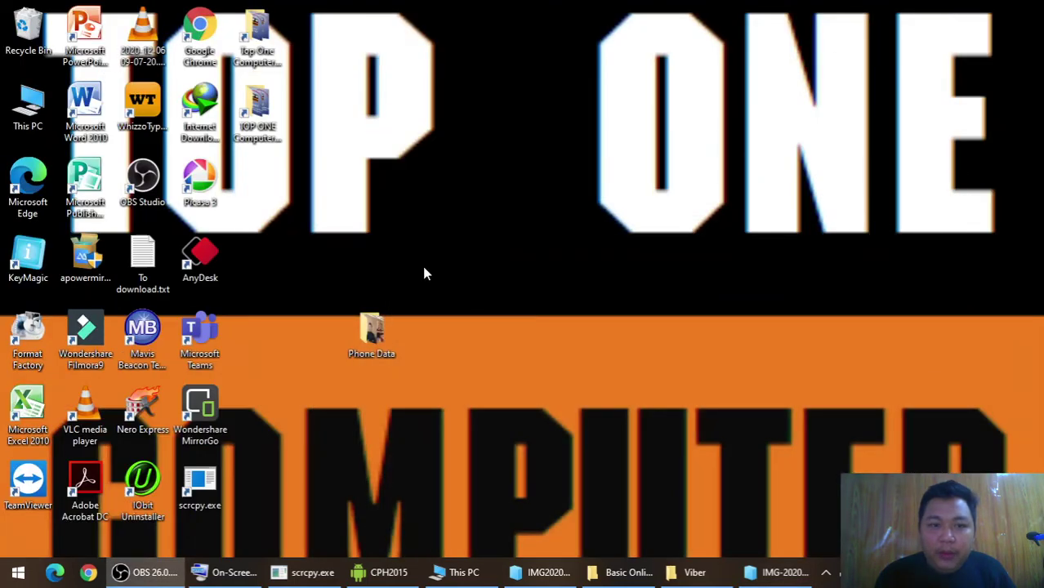
double_click(371, 330)
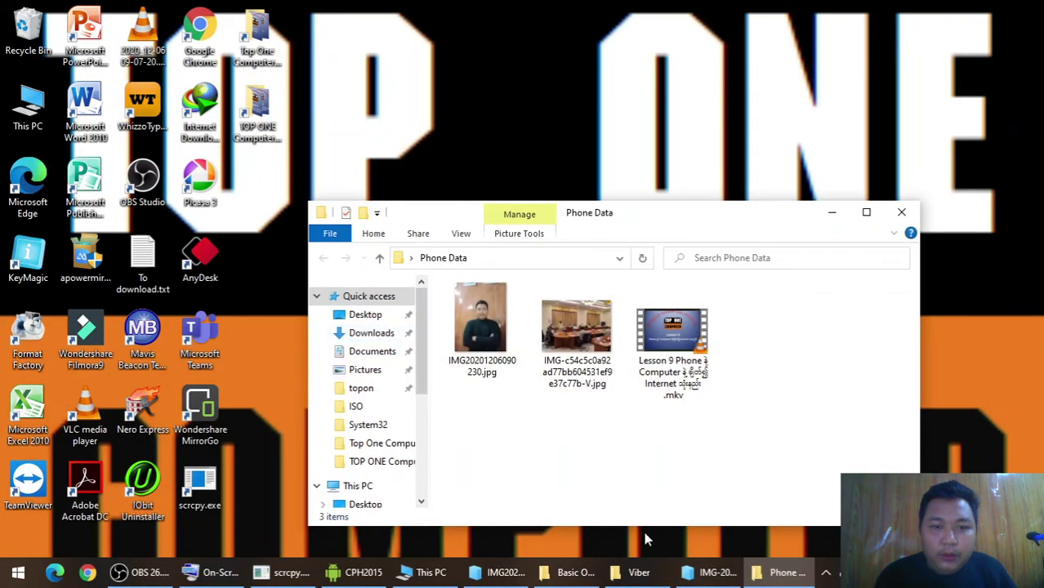
right_click(571, 451)
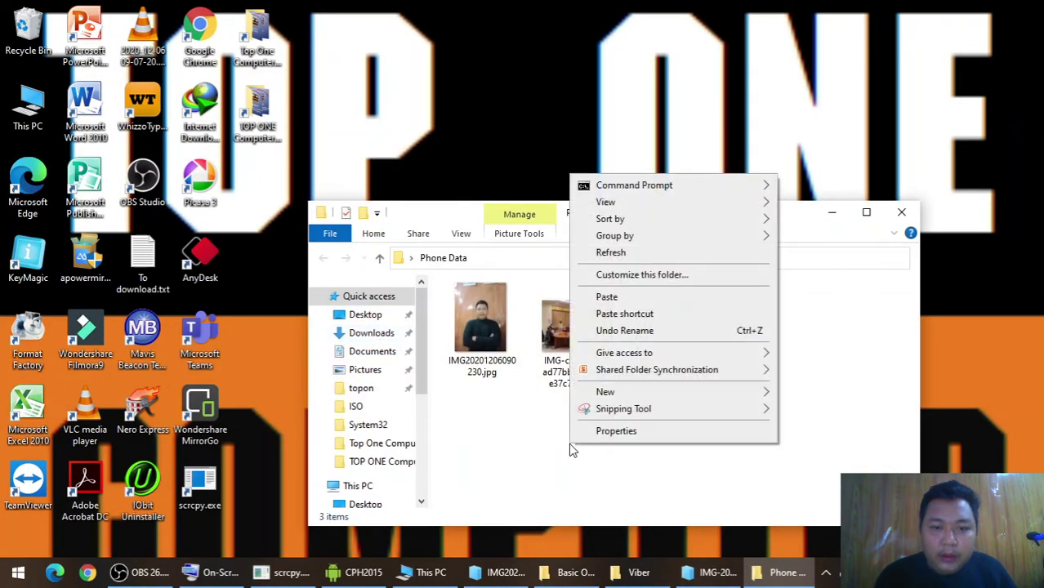
left_click(621, 297)
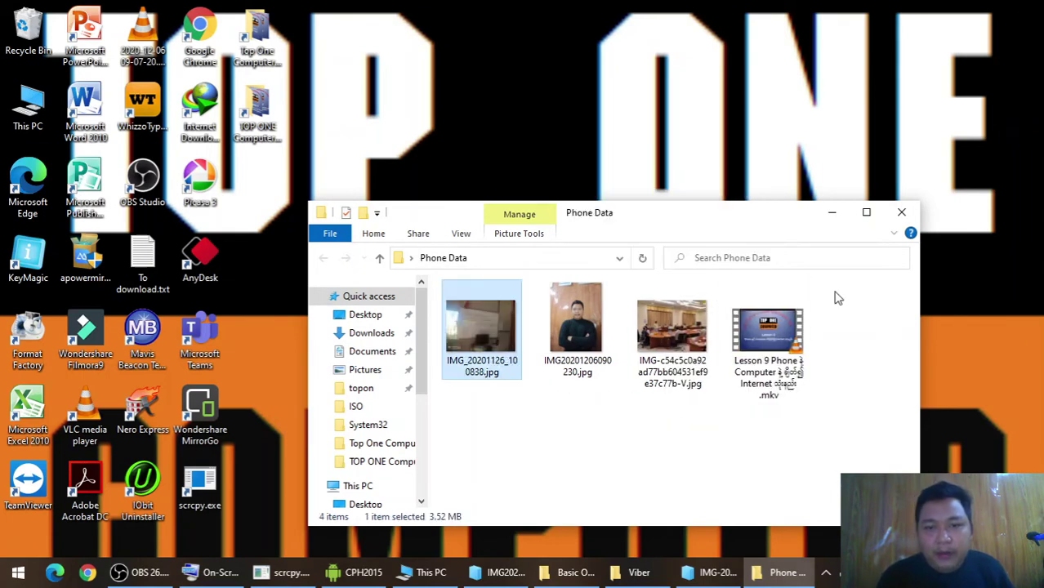
- Check the Downloads list on the CPH2015 mirror and open the Download folder in the OPPO A31's internal shared storage from This PC
left_click(374, 579)
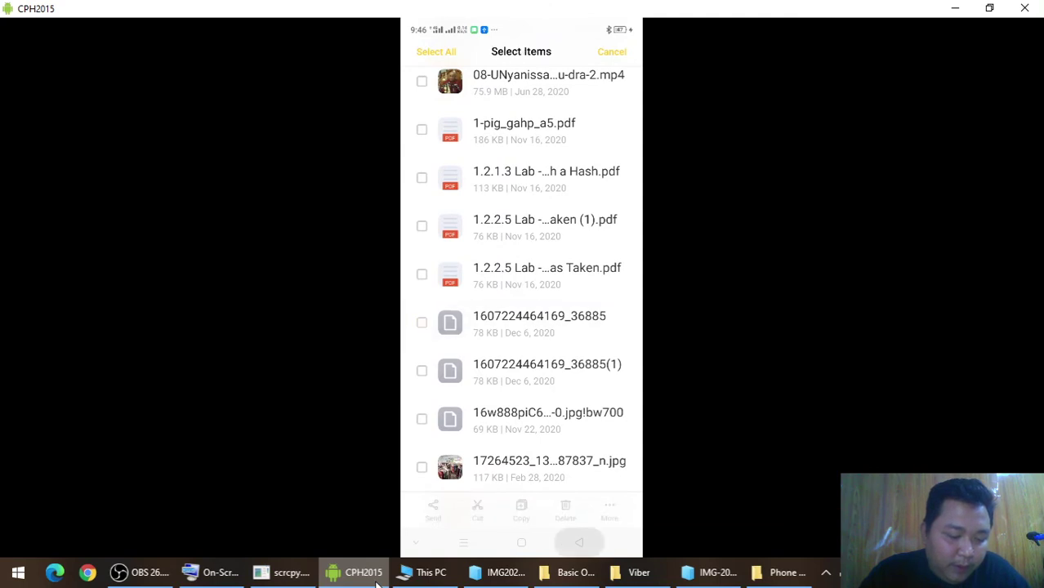
left_click(448, 578)
left_click(479, 516)
double_click(275, 221)
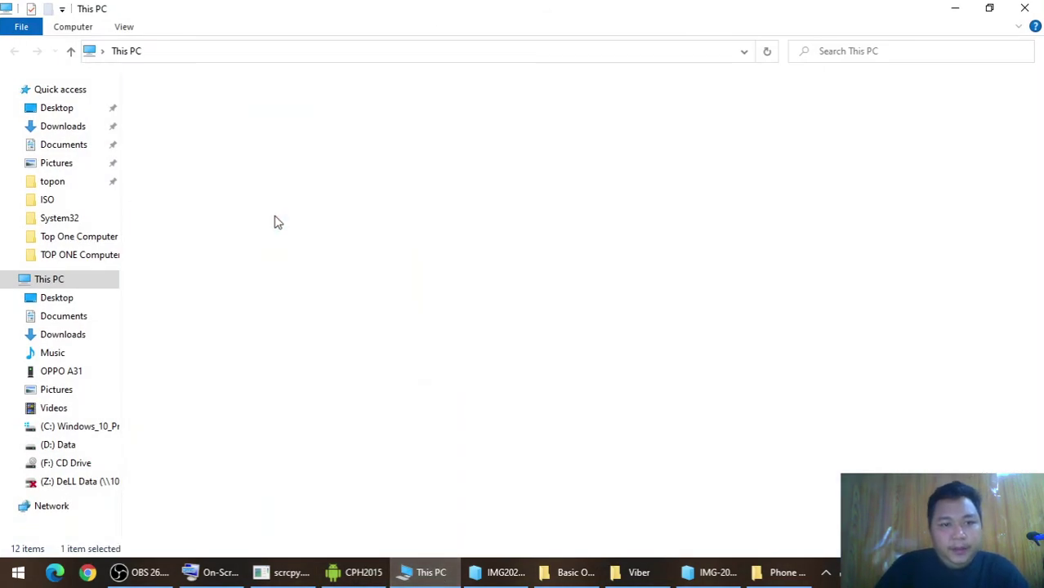
double_click(244, 97)
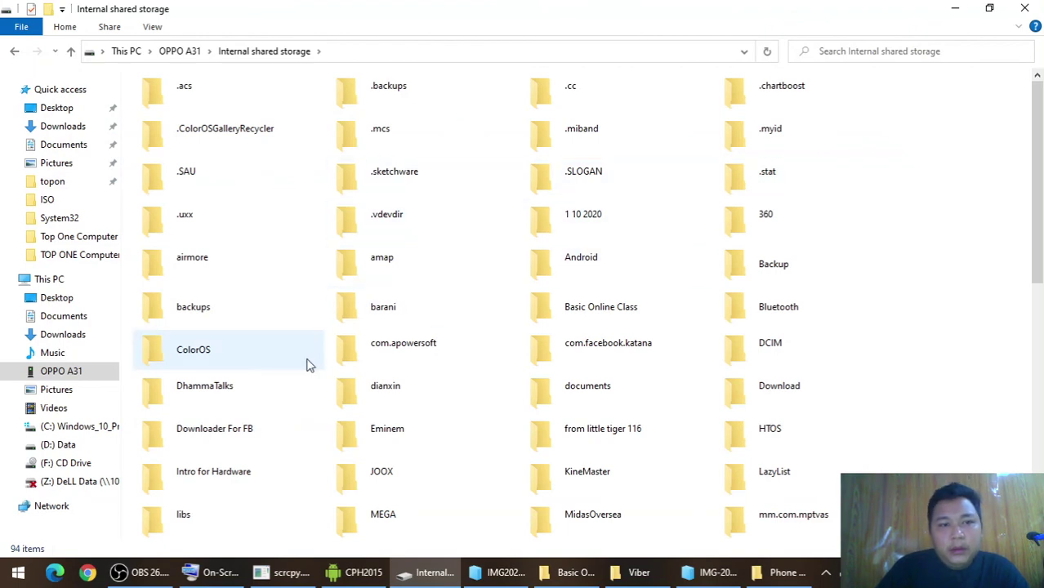
double_click(770, 390)
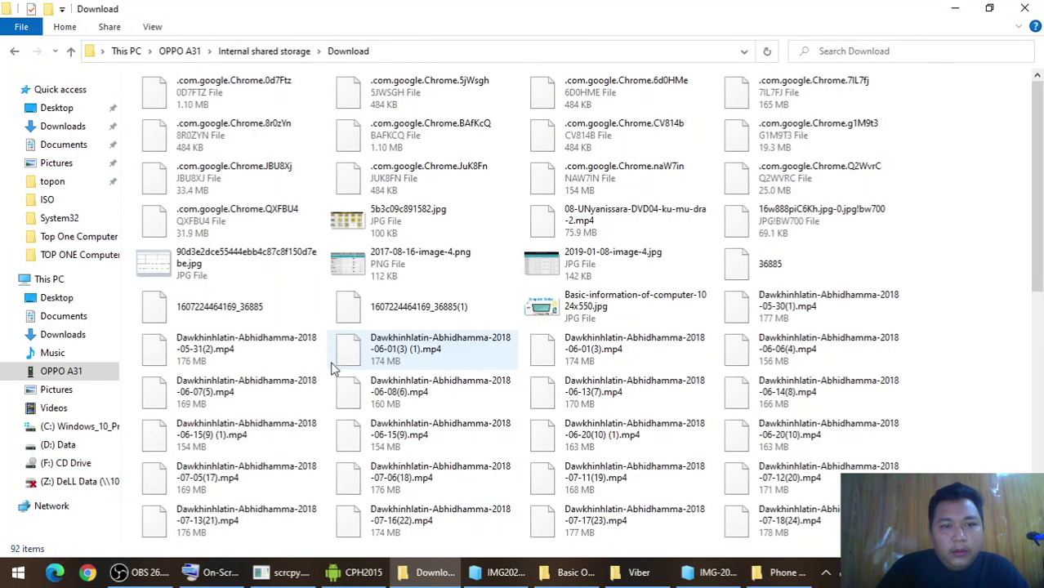
left_click(424, 322)
right_click(424, 323)
left_click(441, 346)
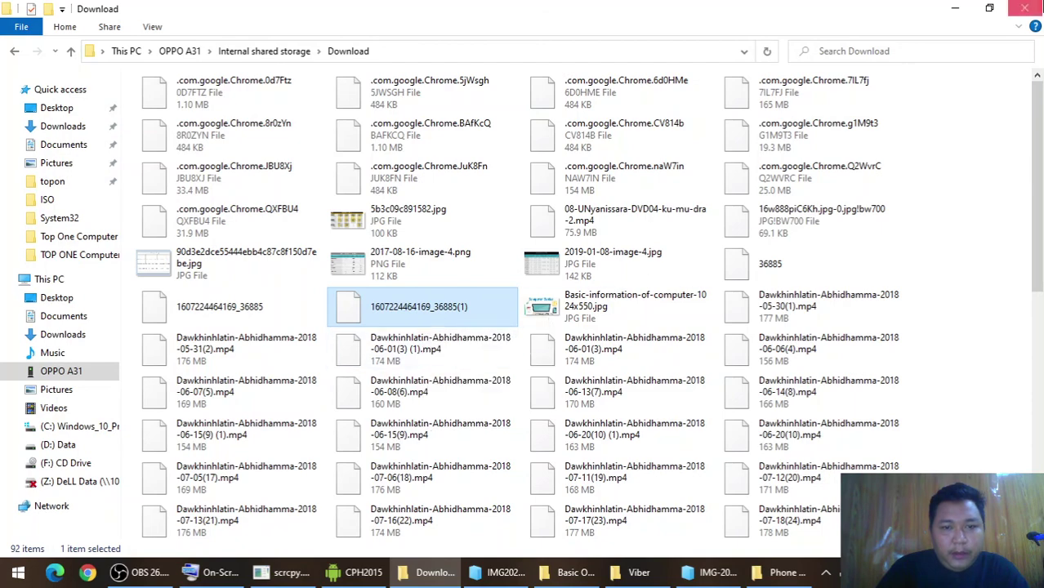
left_click(953, 8)
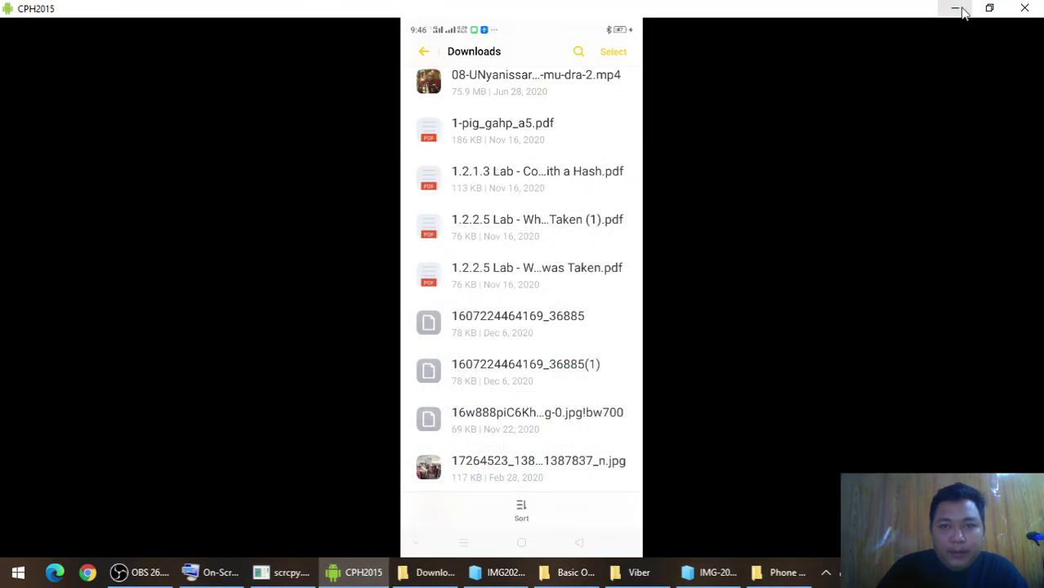
left_click(954, 8)
right_click(488, 461)
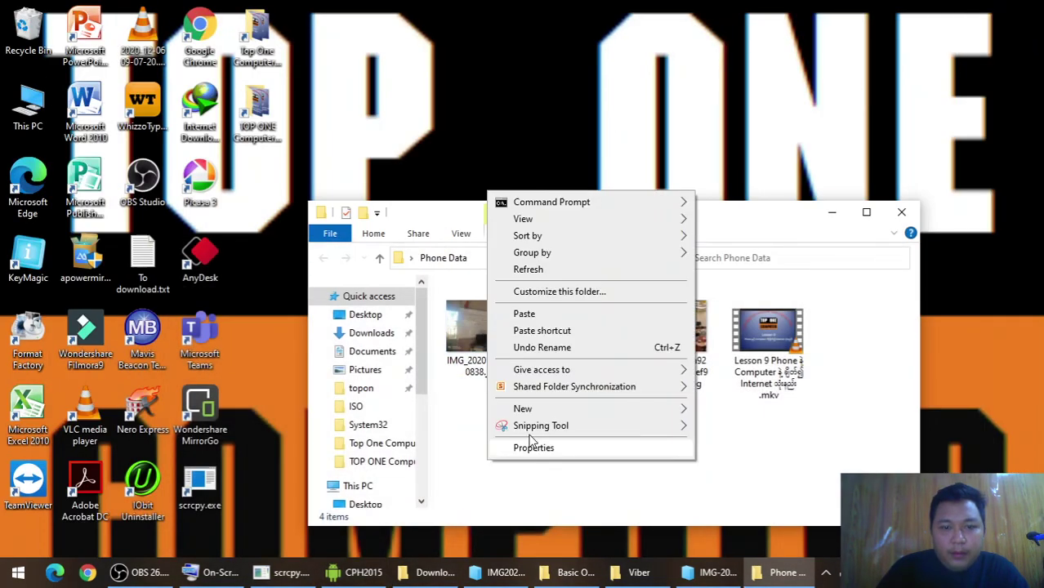
left_click(561, 312)
left_click(867, 213)
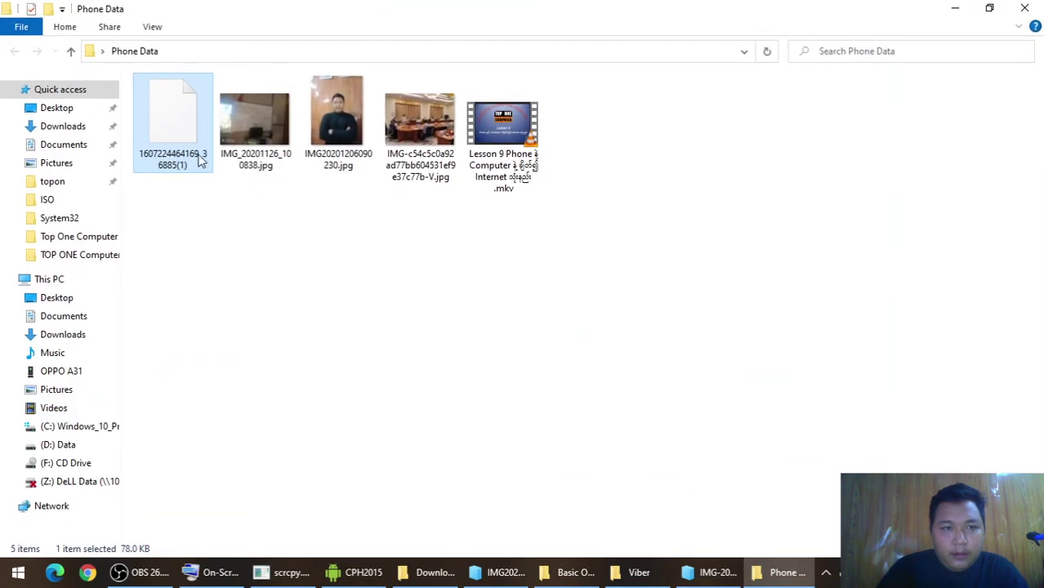
double_click(201, 161)
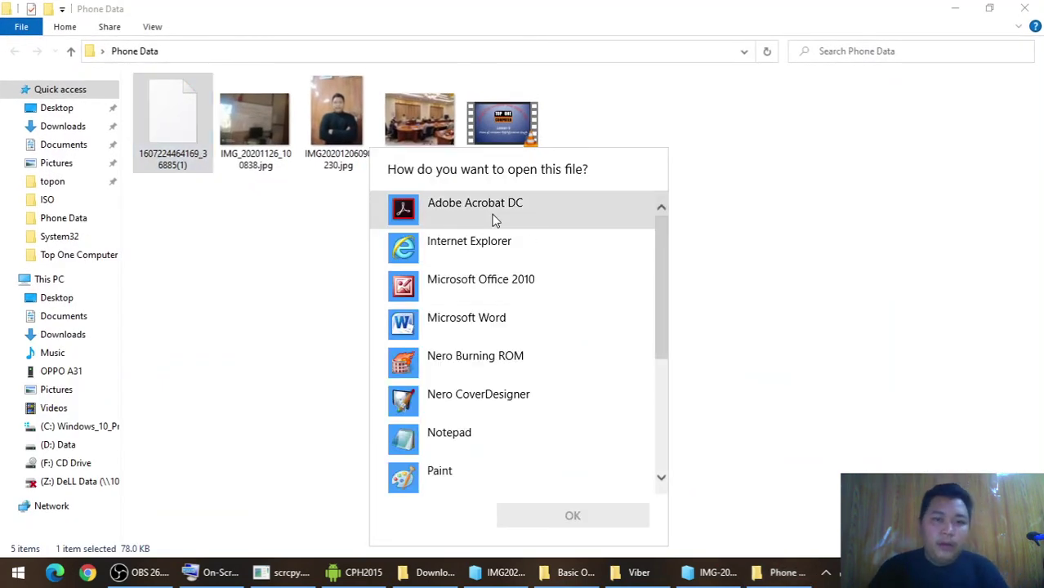
left_click(492, 219)
left_click(555, 516)
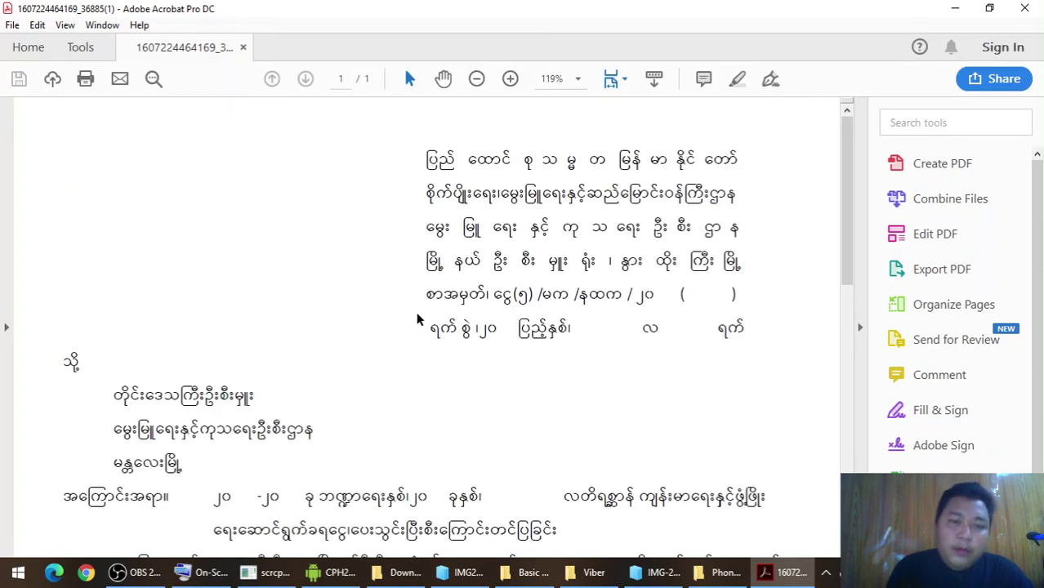
- Compare the document at 75% zoom with the phone's copy on the CPH2015 mirror, dismiss the welcome tour and minimize Acrobat
left_click(476, 79)
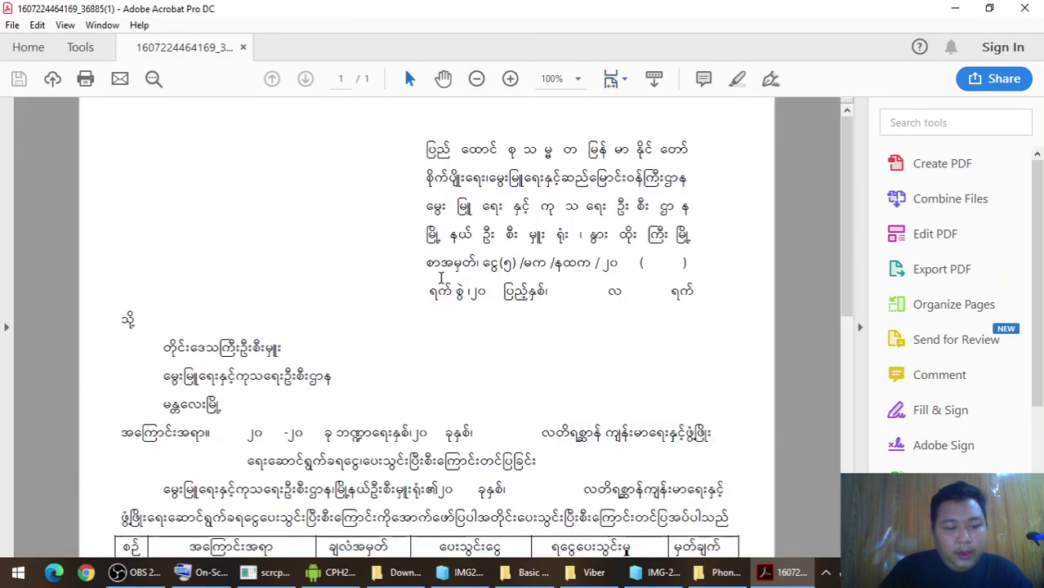
left_click(346, 574)
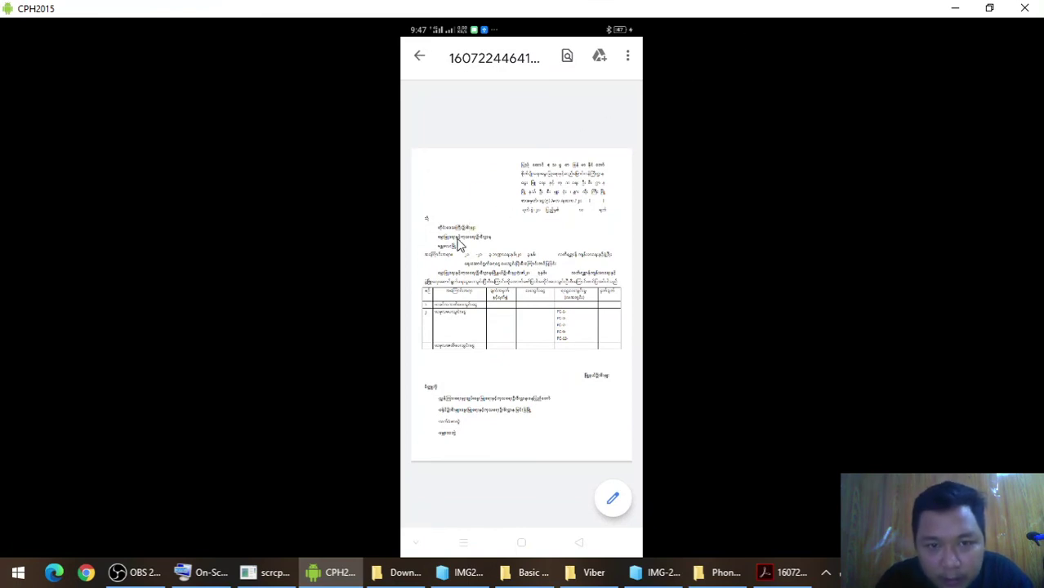
left_click(954, 8)
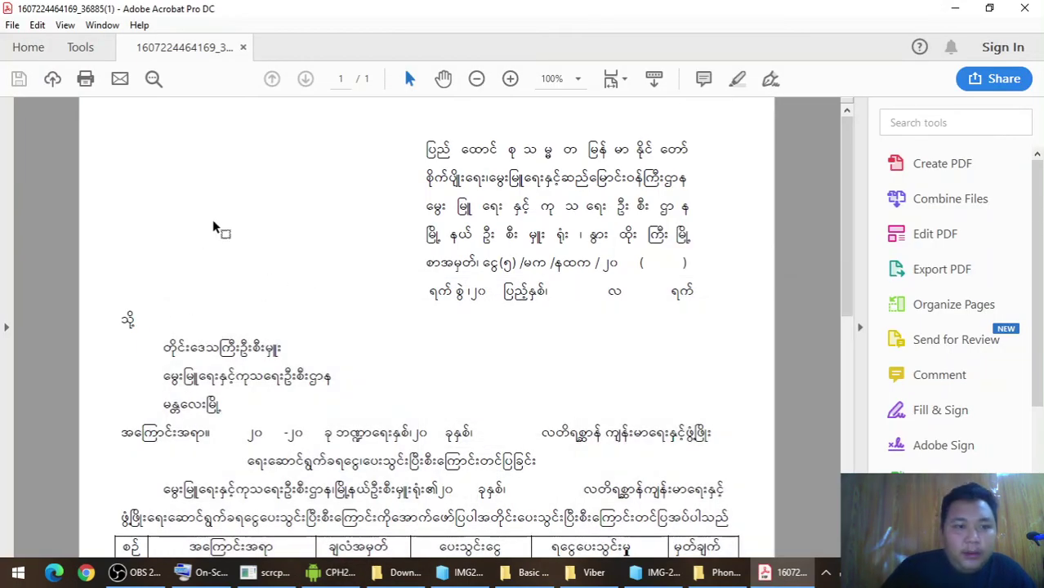
left_click(477, 78)
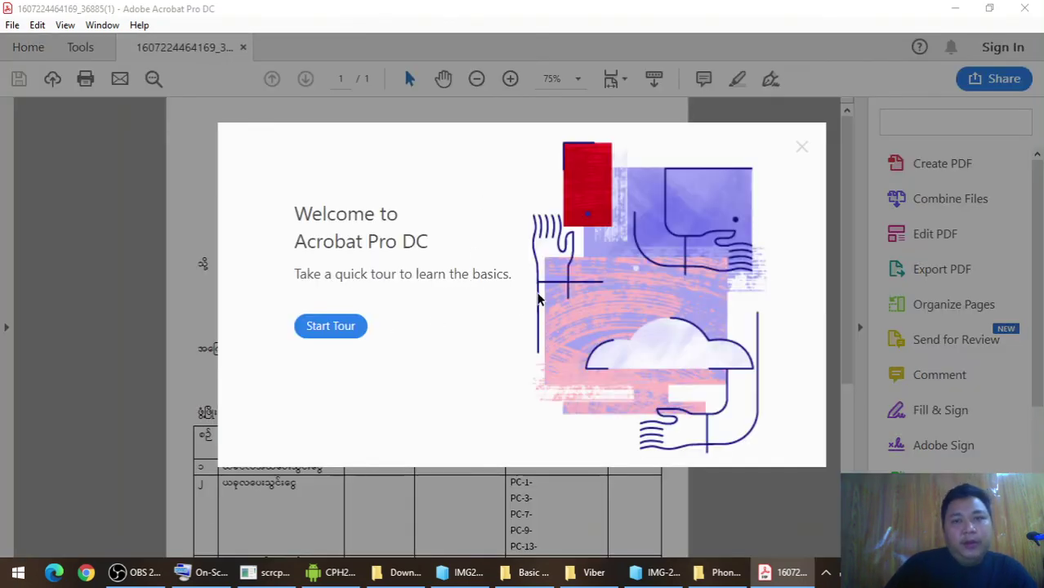
left_click(802, 146)
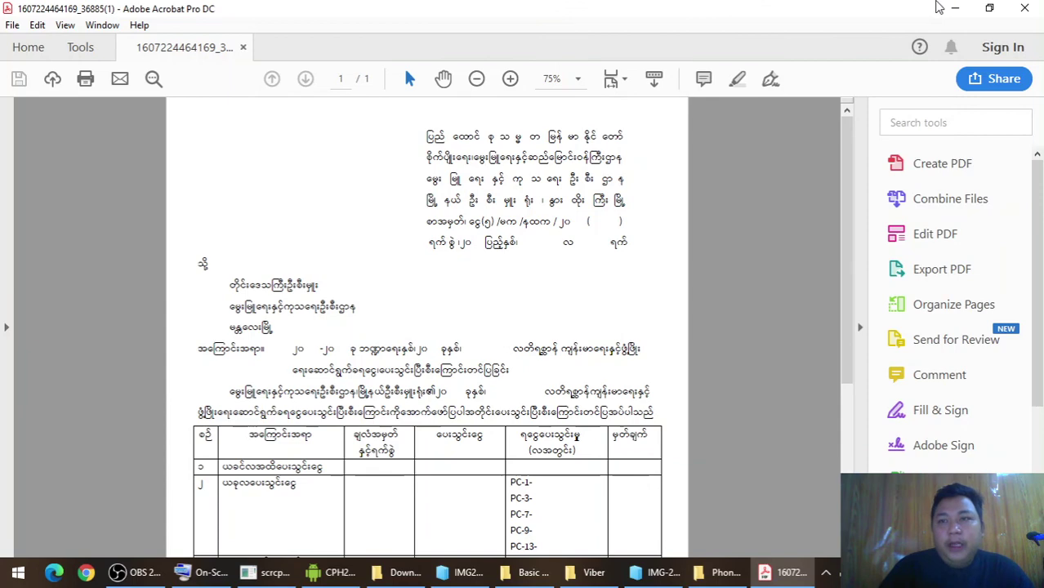
left_click(947, 7)
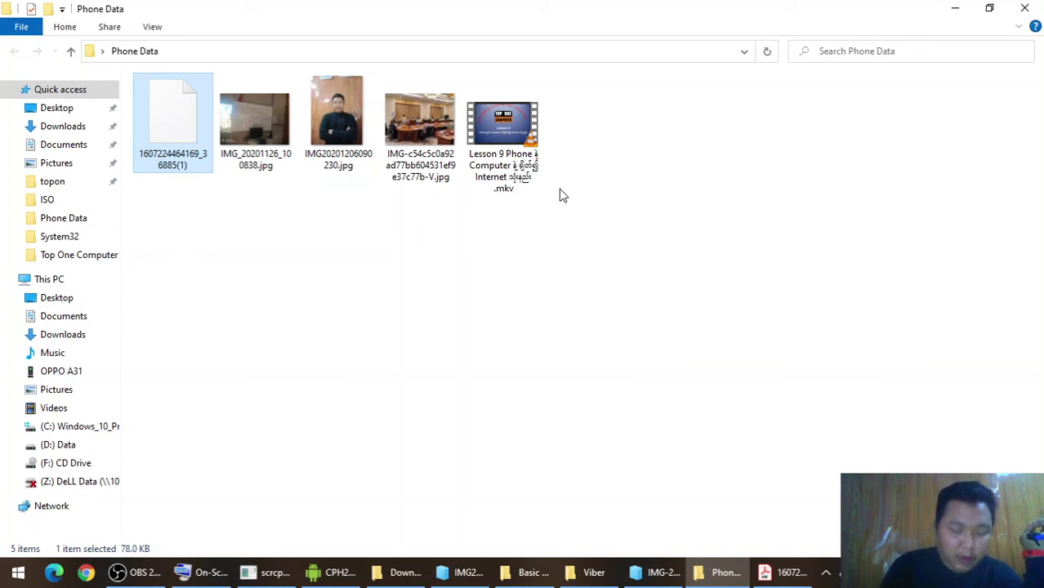
- Refresh the Phone Data folder and close its window
right_click(145, 263)
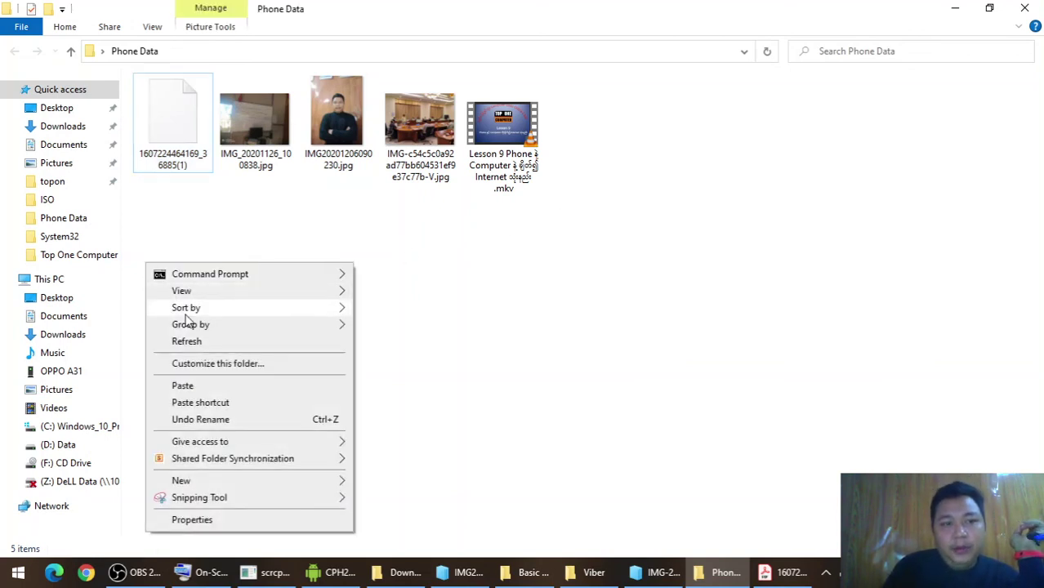
left_click(188, 341)
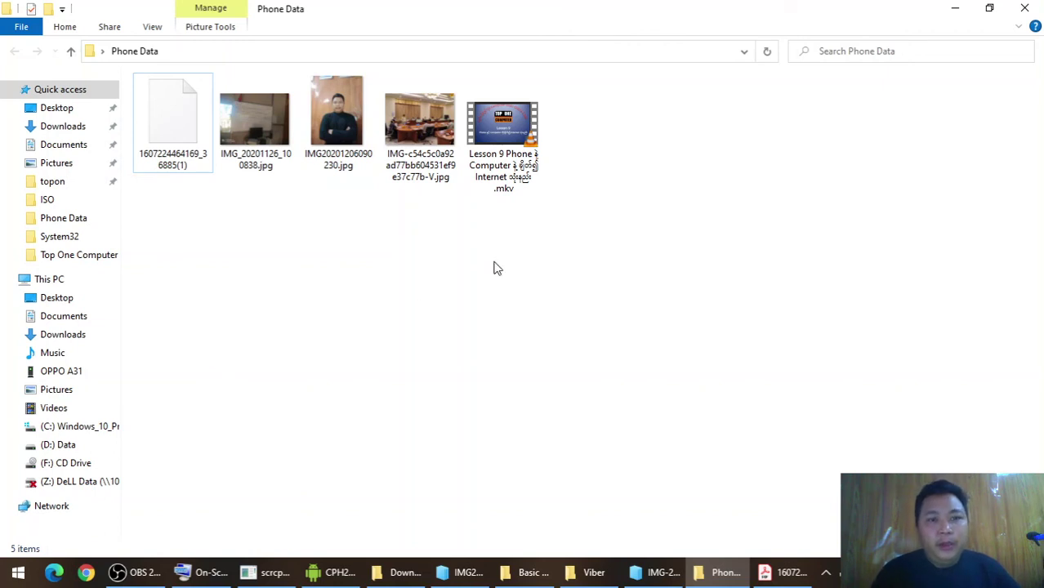
right_click(599, 183)
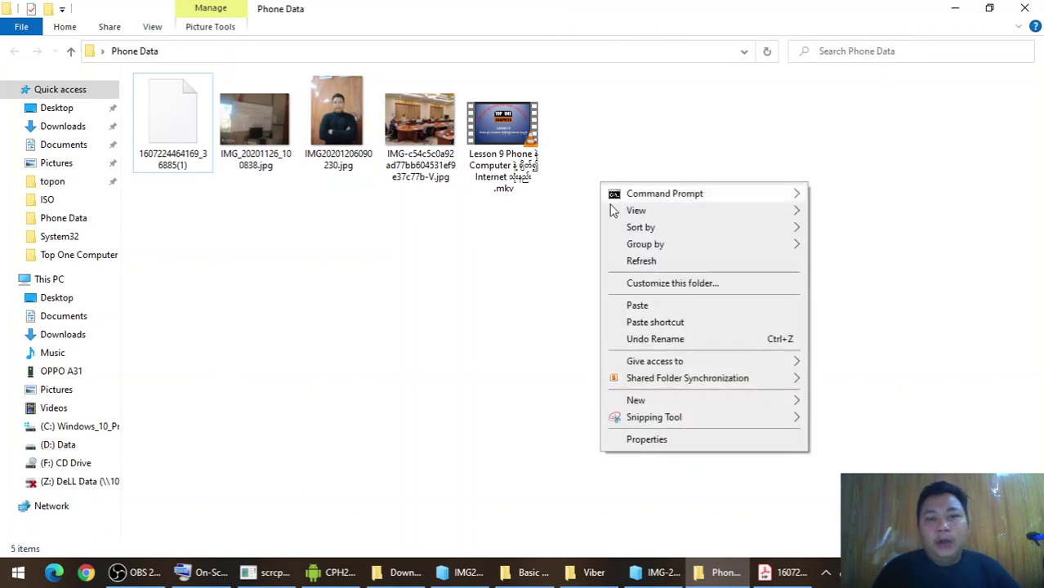
left_click(619, 262)
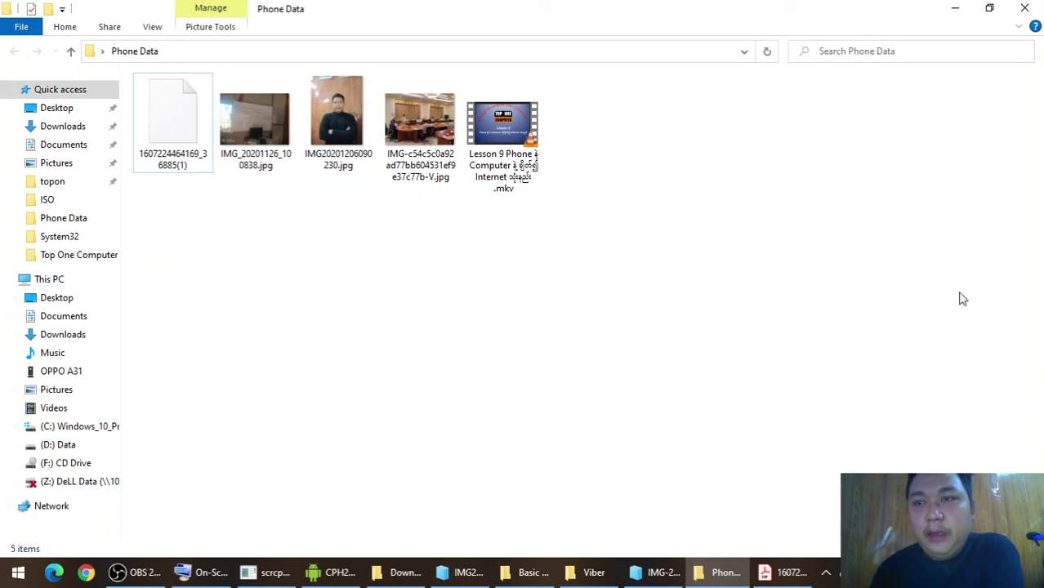
left_click(1025, 10)
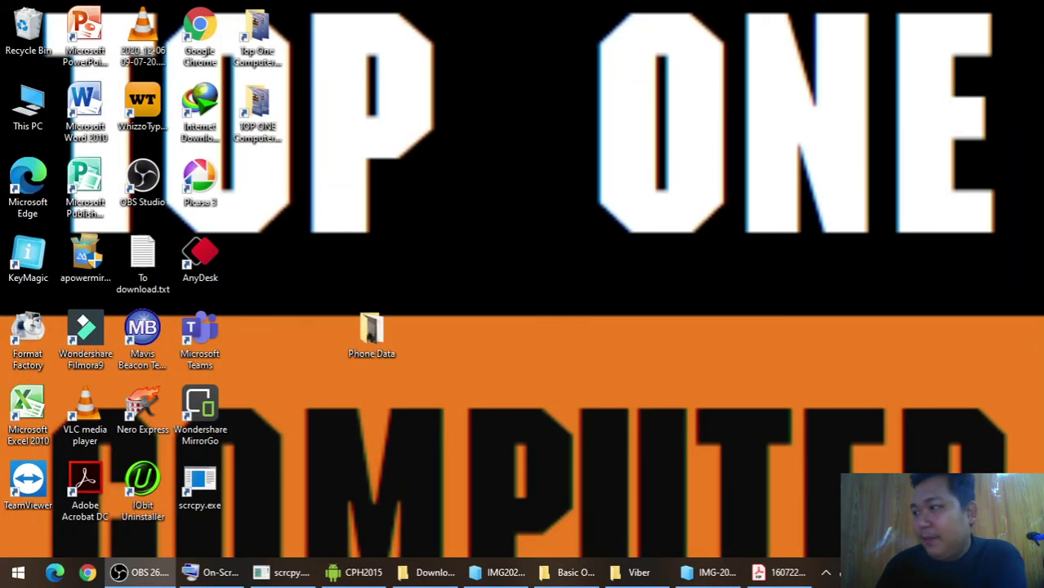